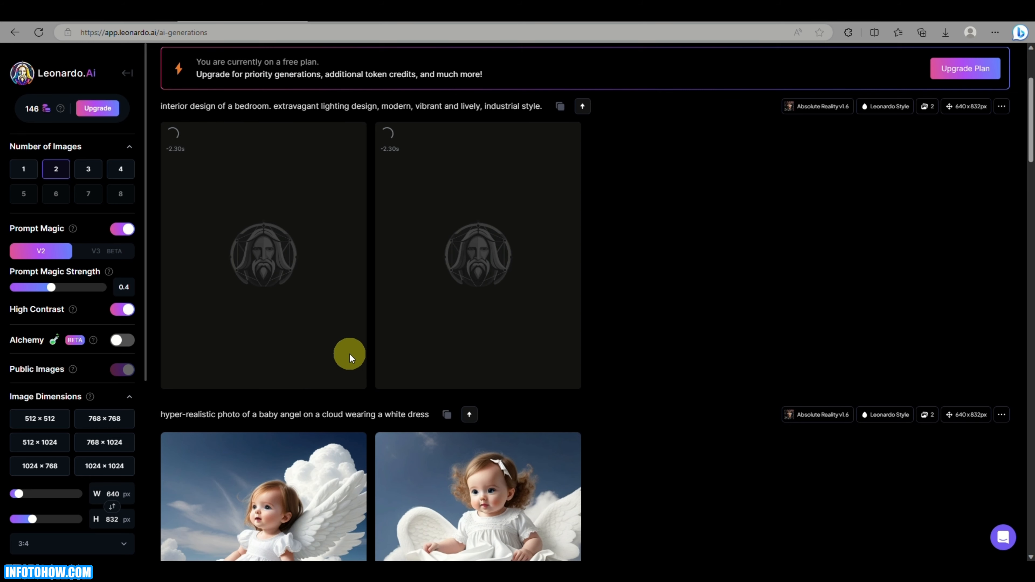
- Replace "bedroom" with "home office" in the interior design prompt and generate the images
scroll(311, 220, up, 5)
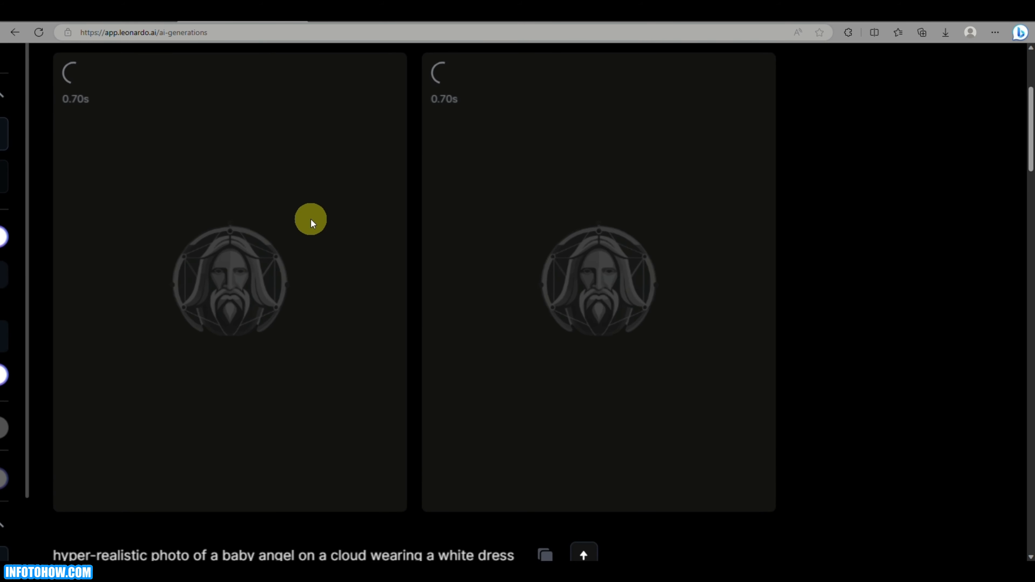
scroll(310, 219, up, 1)
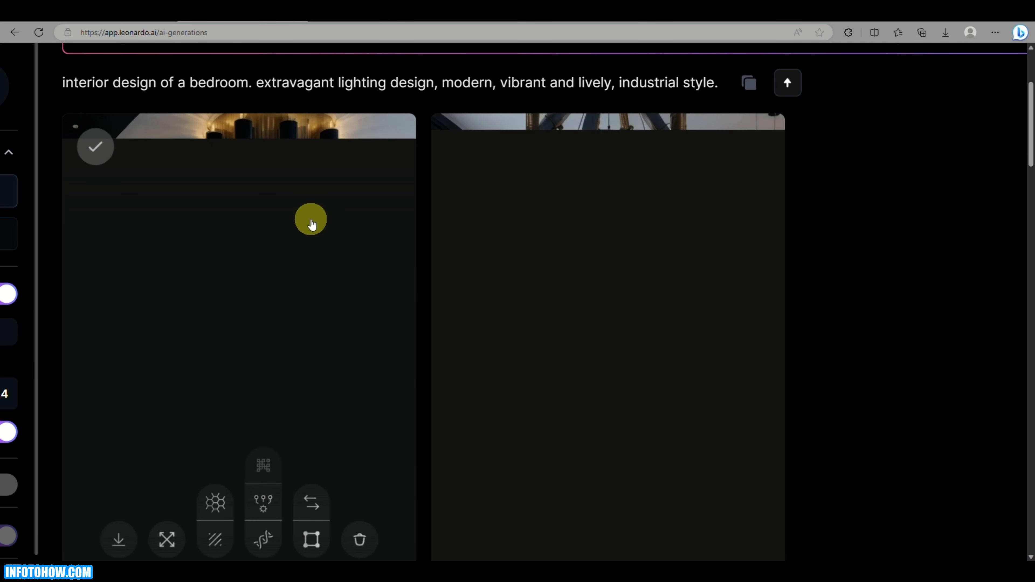
scroll(391, 236, down, 1)
scroll(391, 236, up, 1)
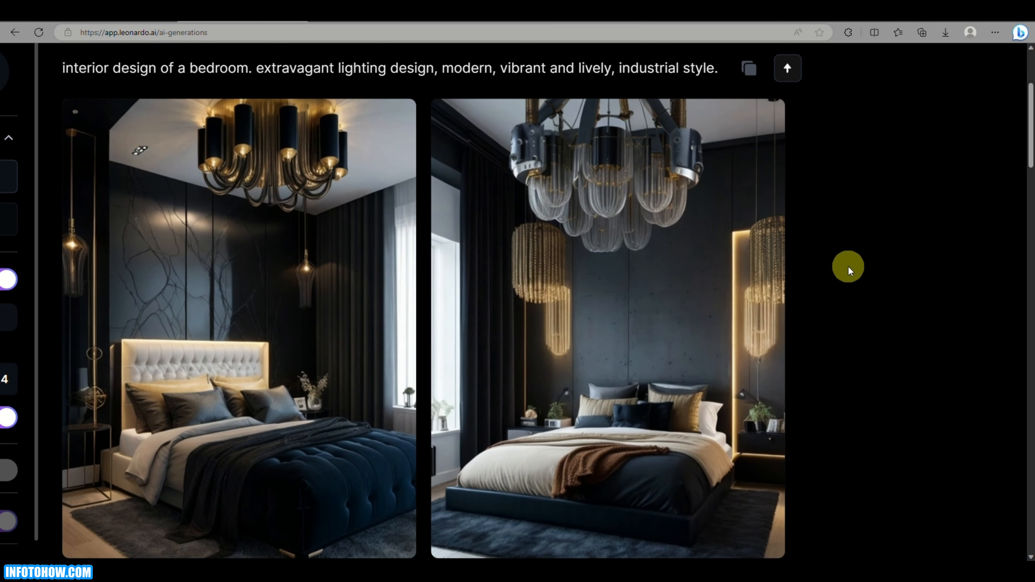
scroll(582, 267, up, 10)
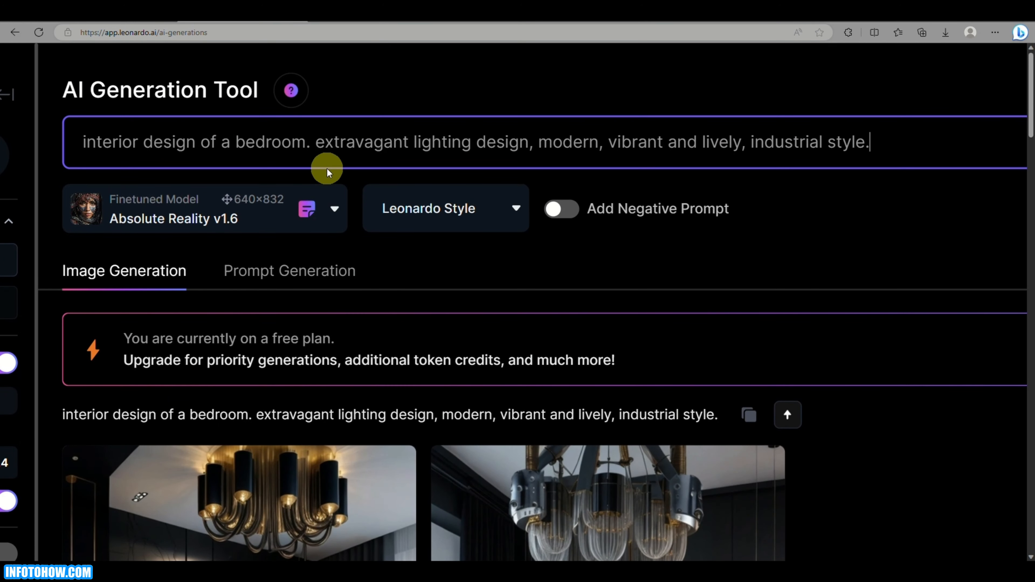
drag(306, 142, 238, 146)
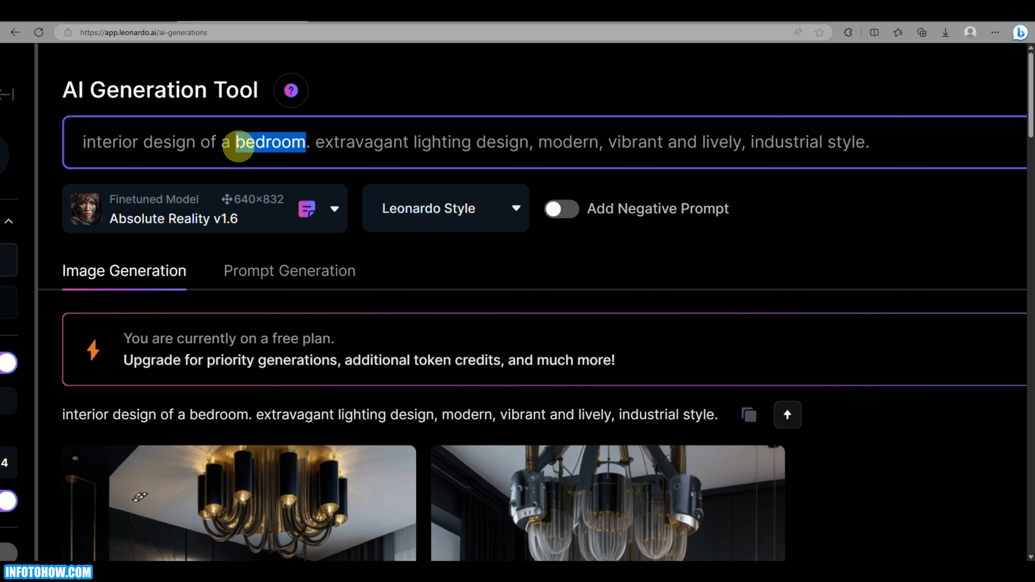
text(of)
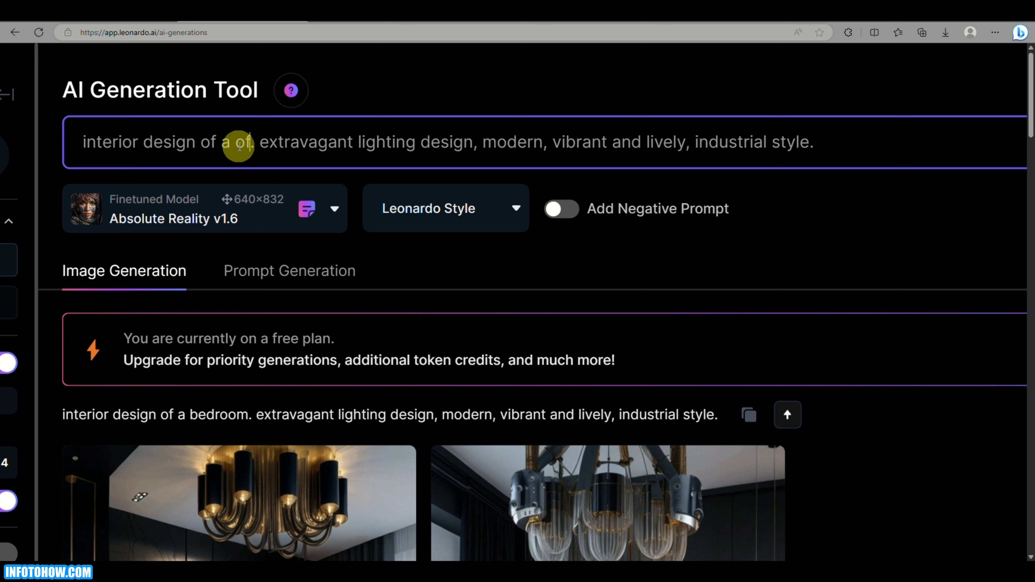
key(BackSpace)
key(BackSpace)
text(home of)
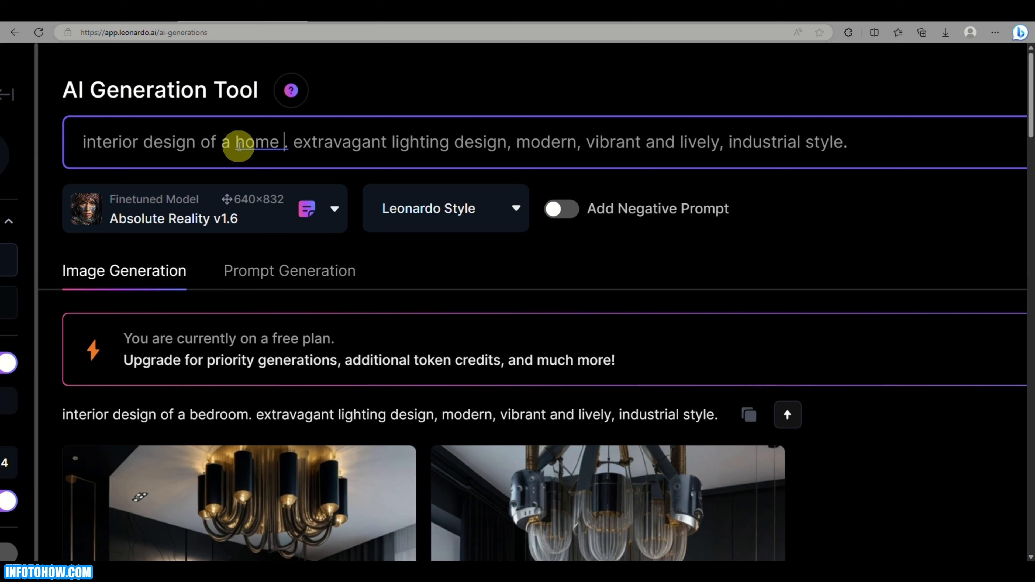
text(fice)
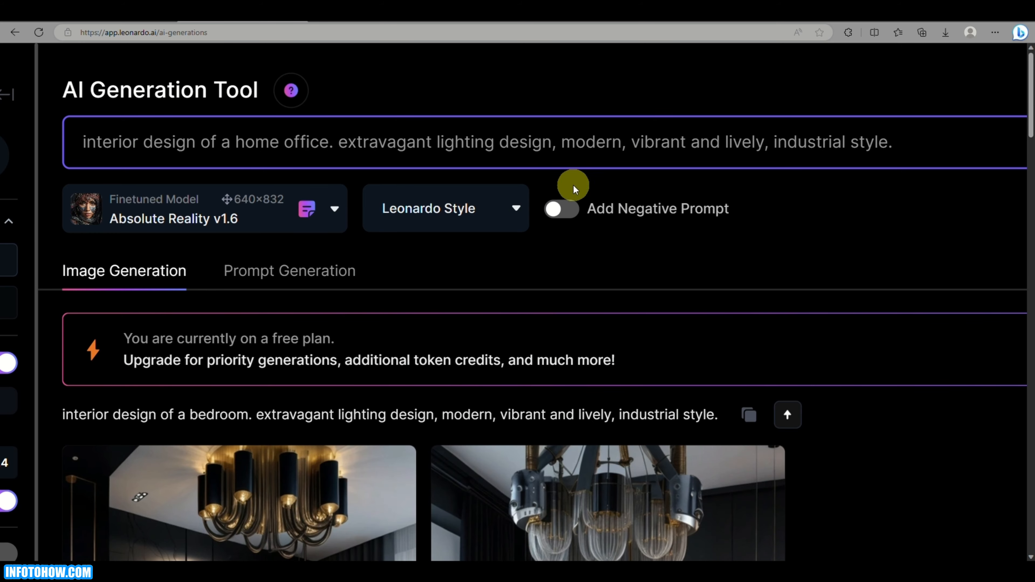
key(Return)
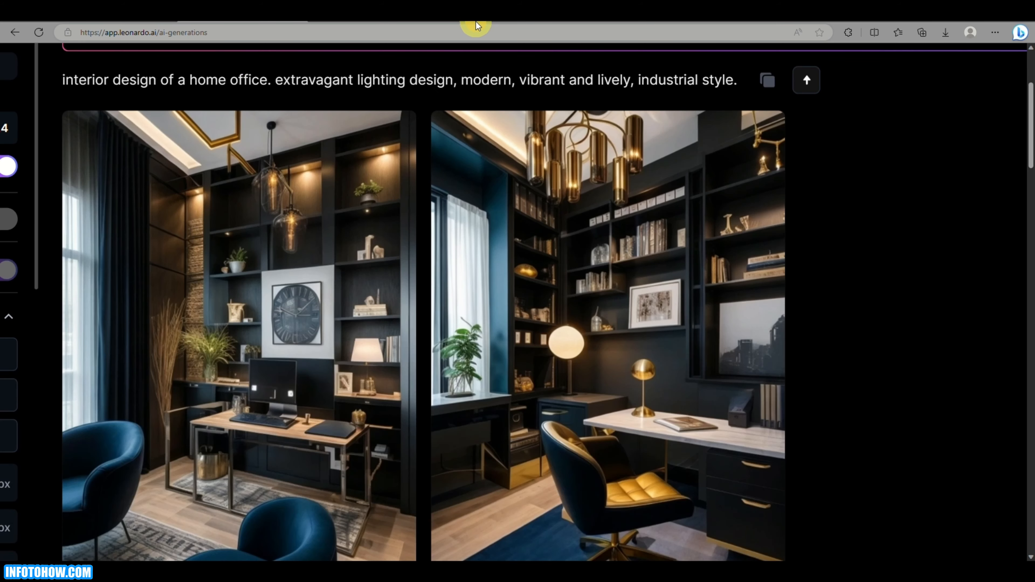
- Open the Prompt Generation tool and set the finetuned model to DreamShaper v7
scroll(629, 270, up, 3)
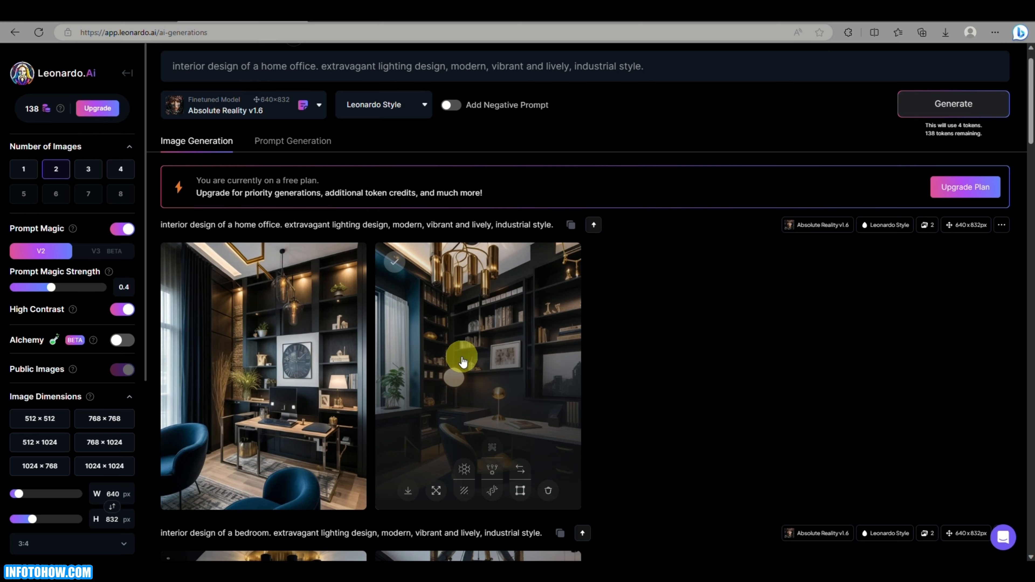
scroll(462, 361, up, 1)
scroll(462, 361, down, 2)
scroll(462, 361, up, 2)
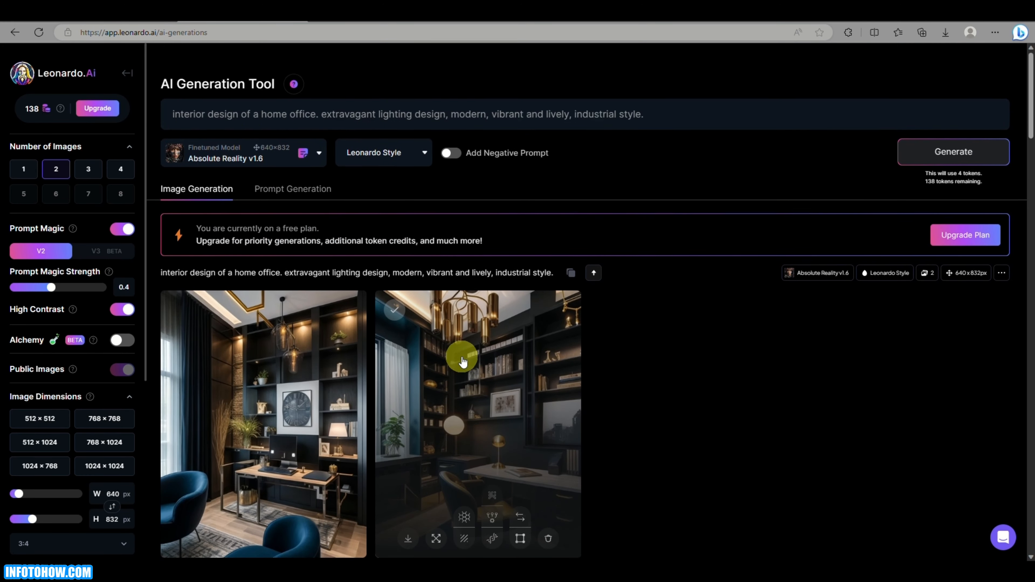
scroll(463, 361, down, 1)
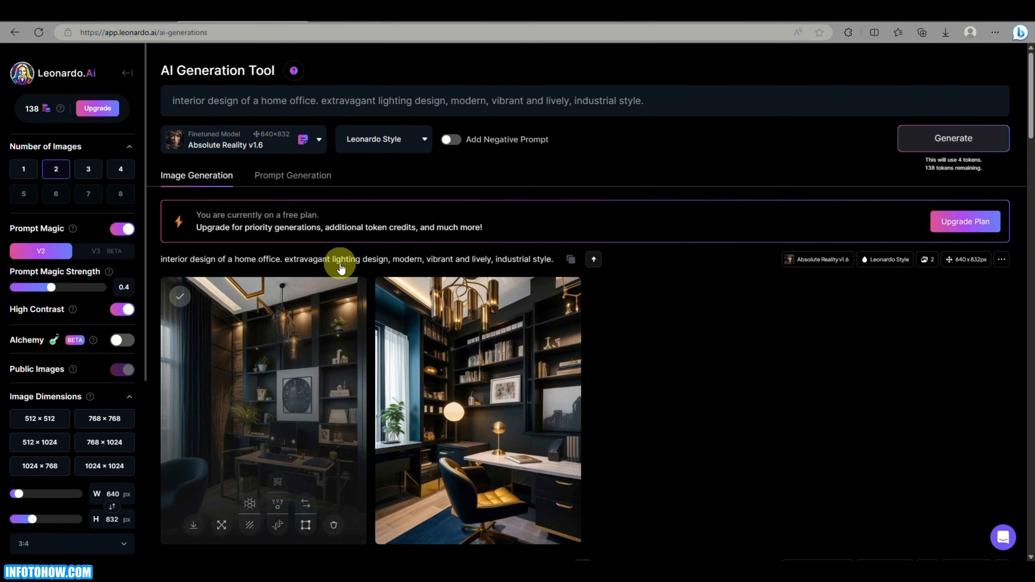
triple_click(657, 100)
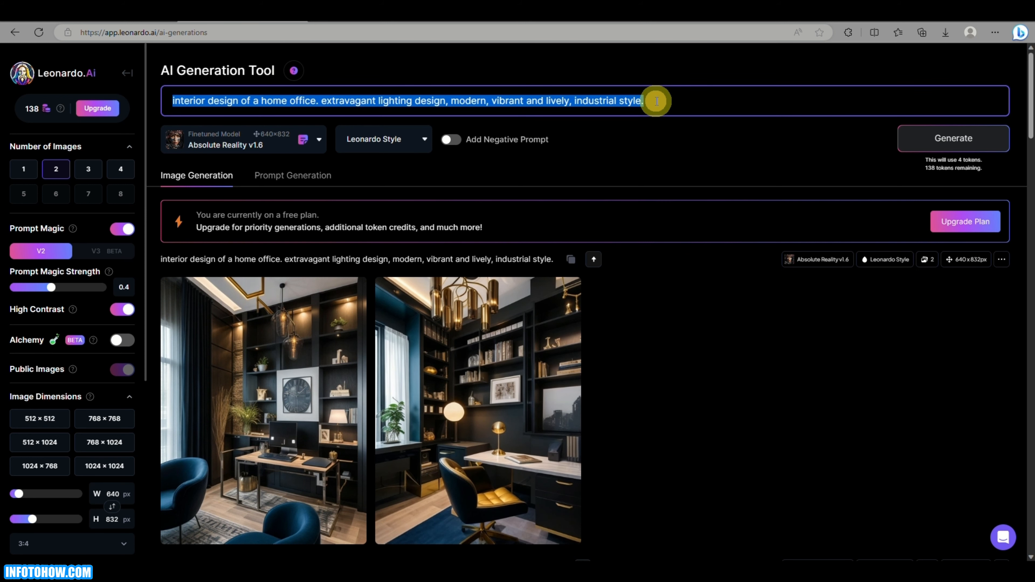
click(294, 175)
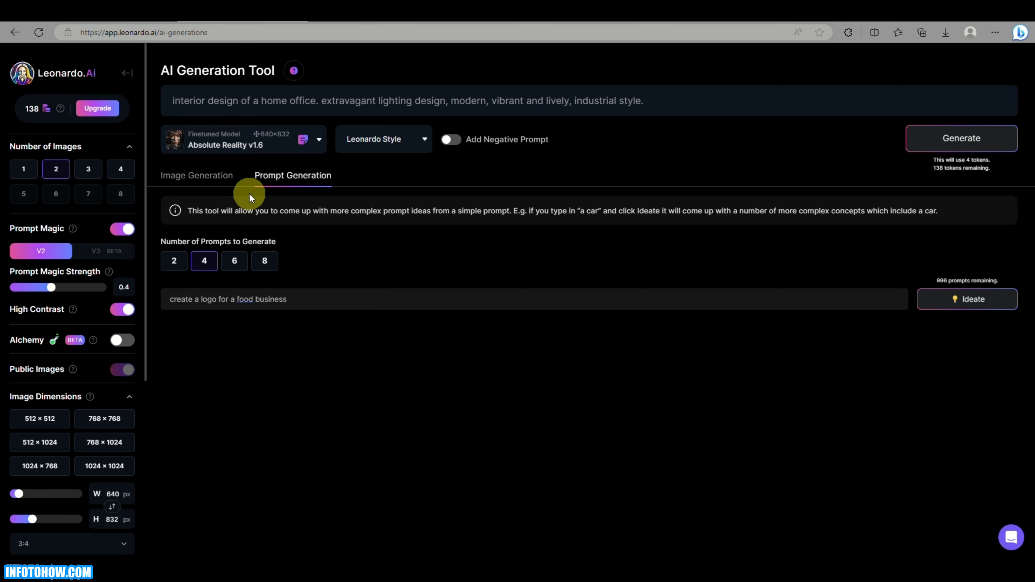
click(282, 138)
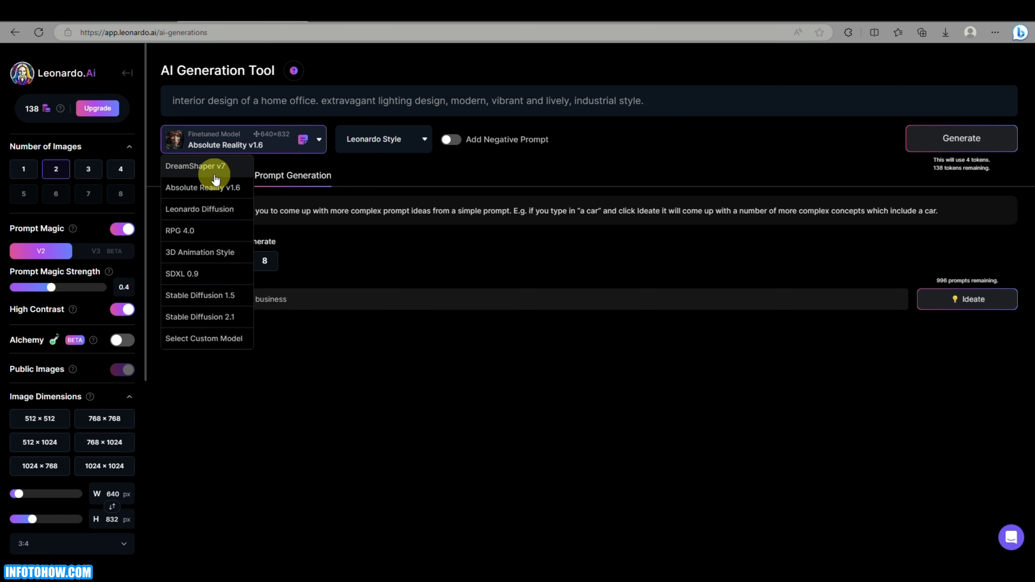
click(211, 167)
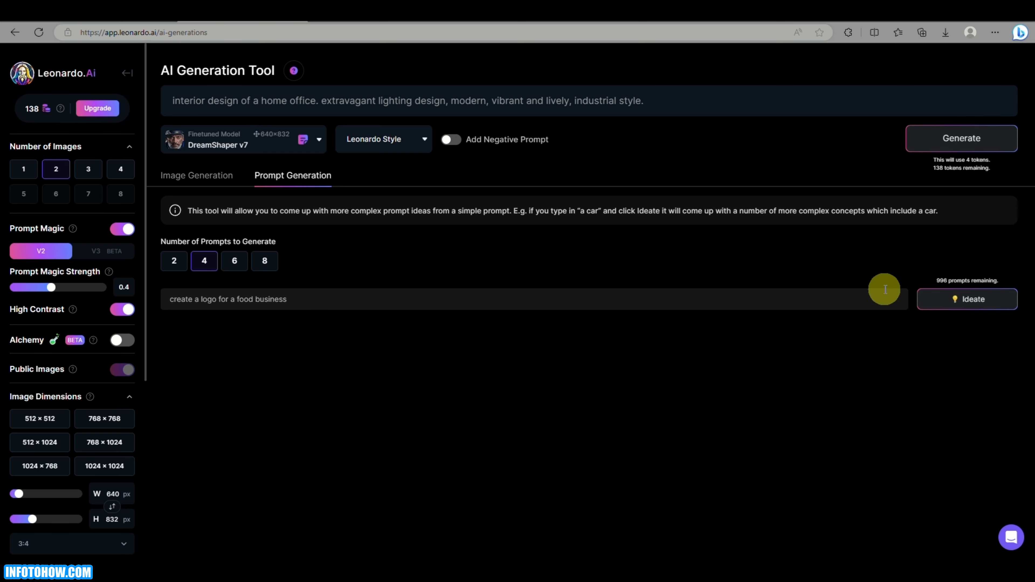
- Ideate four prompts from "create a logo for a food business" and generate images from the first suggestion, the hand-drawn tomato logo
click(940, 293)
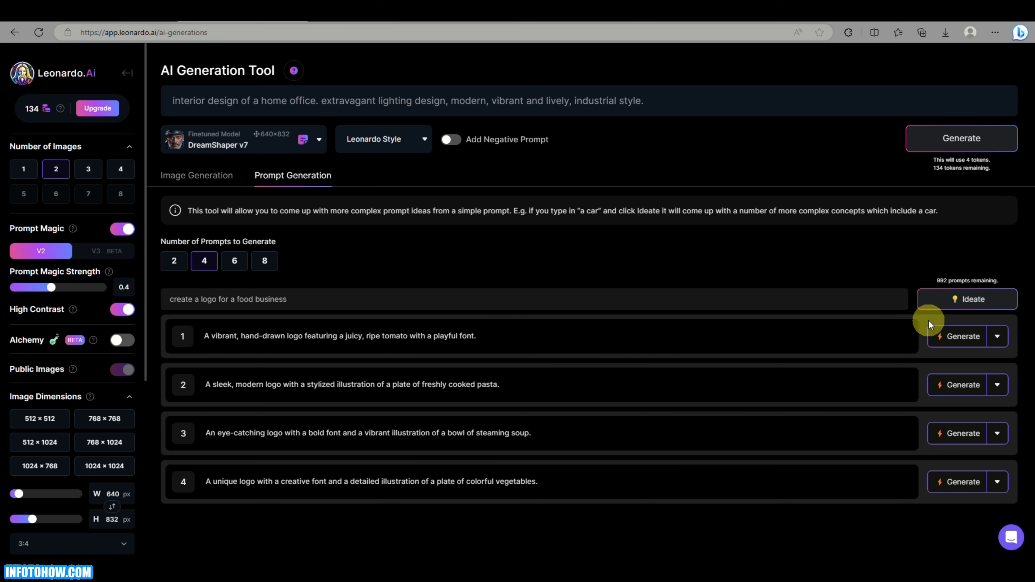
click(959, 336)
- Examine the DreamShaper v7 home office images and the newly generated tomato logo images
scroll(337, 385, down, 8)
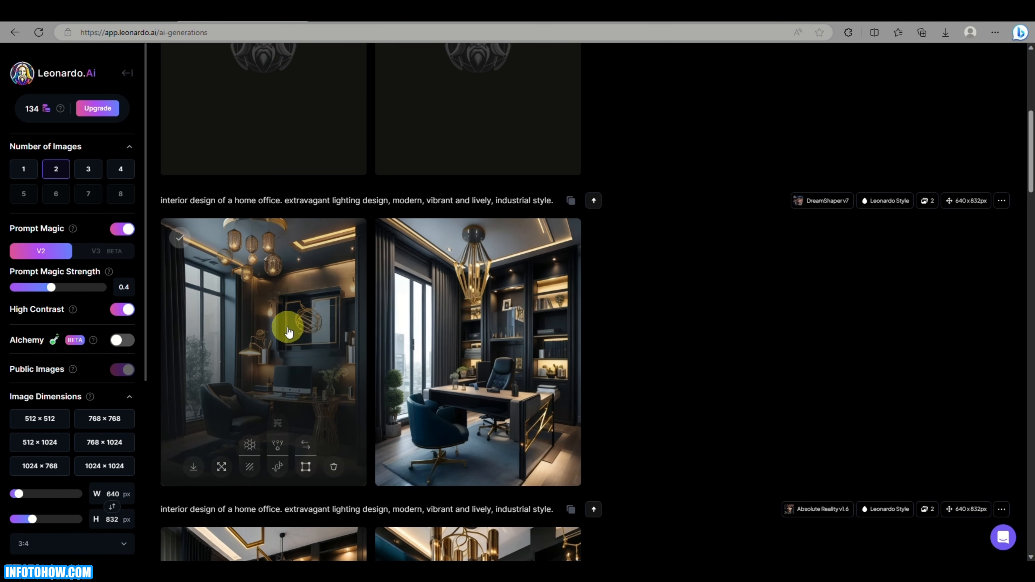
scroll(287, 328, down, 1)
scroll(685, 263, up, 4)
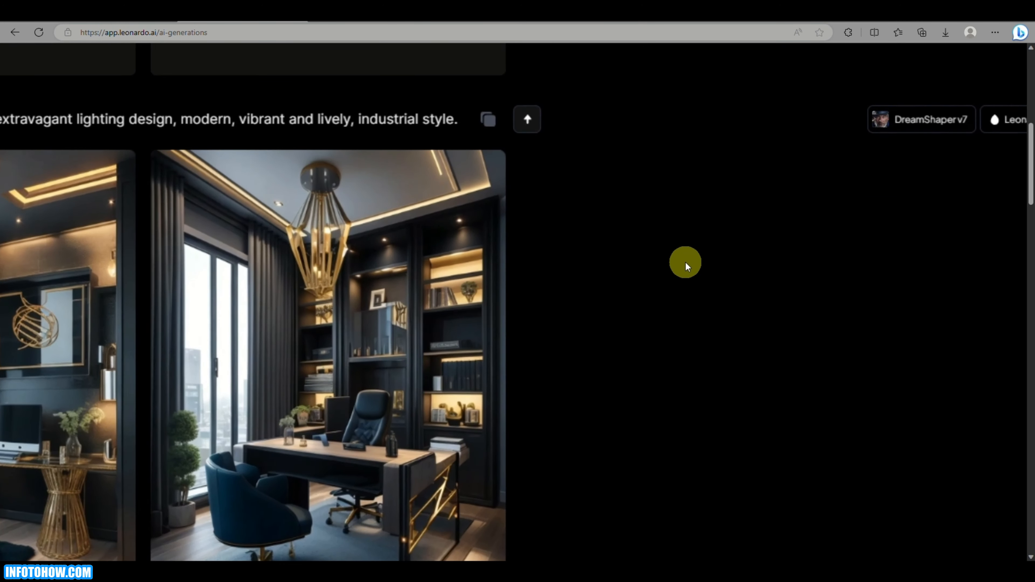
scroll(686, 263, down, 4)
scroll(686, 263, up, 6)
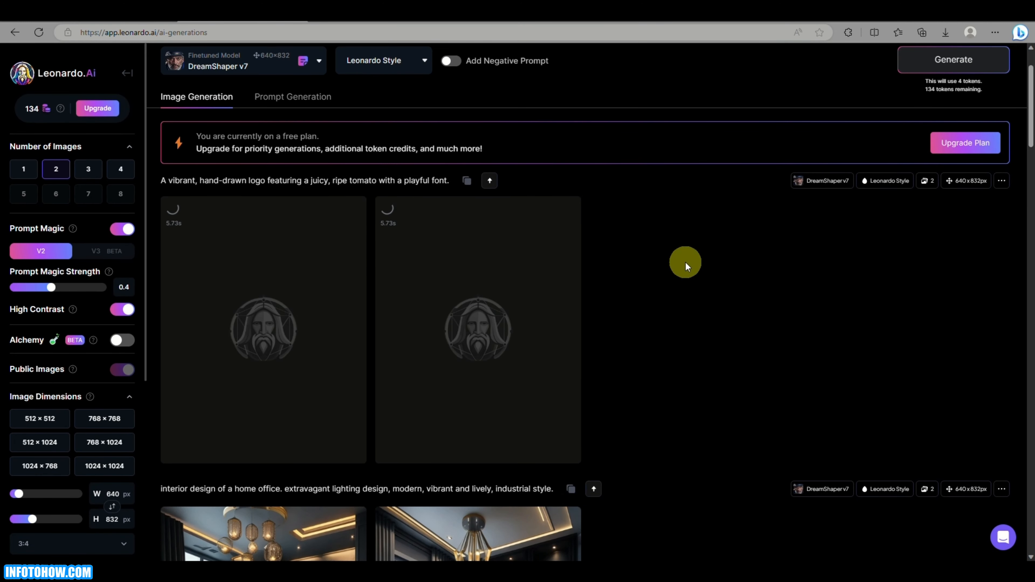
scroll(686, 262, down, 7)
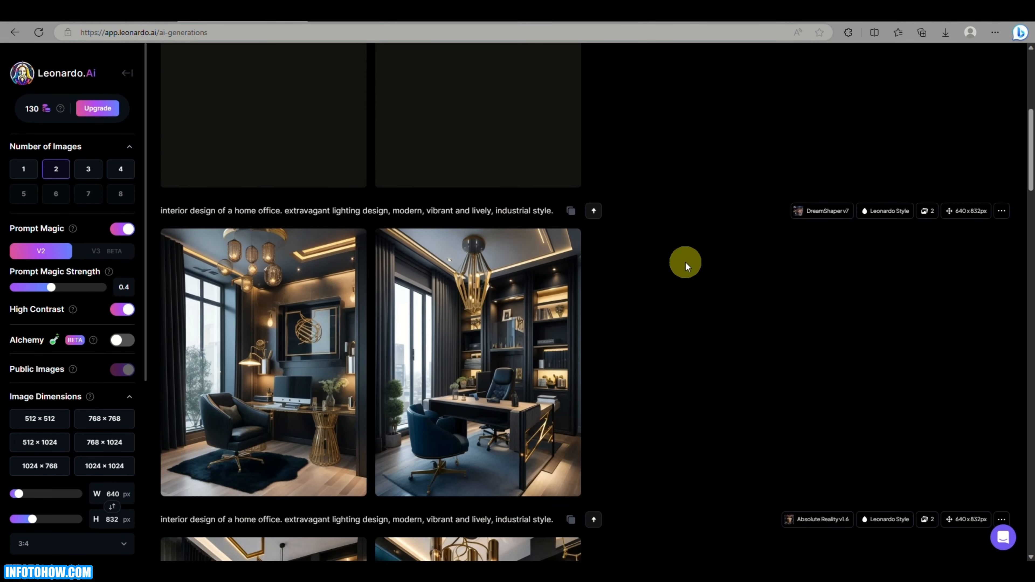
scroll(686, 262, up, 5)
mouse_move(513, 273)
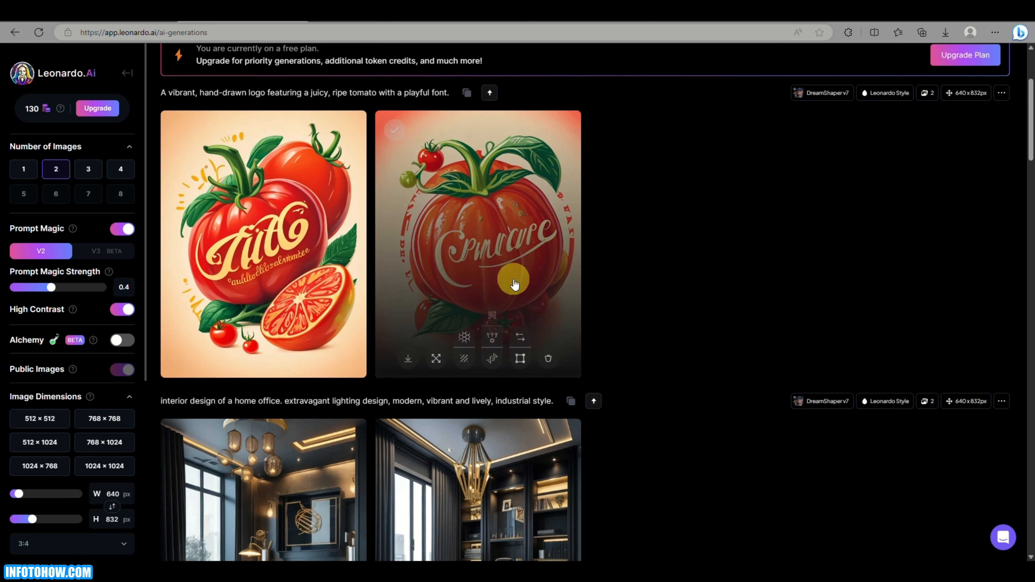
- Switch the finetuned model to 3D Animation Style and generate the tomato logo images again
scroll(515, 281, up, 2)
scroll(514, 281, up, 2)
click(307, 118)
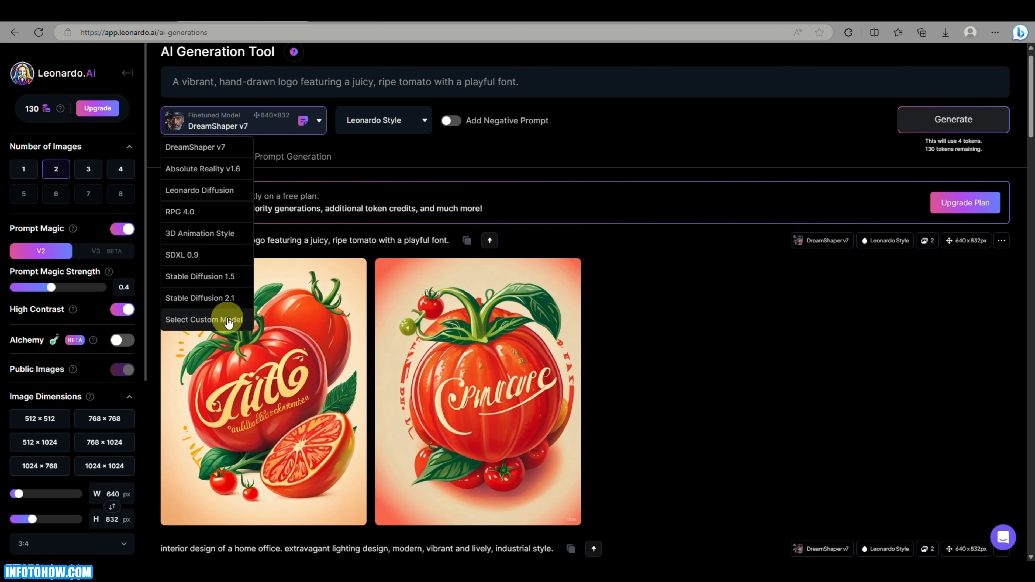
click(203, 233)
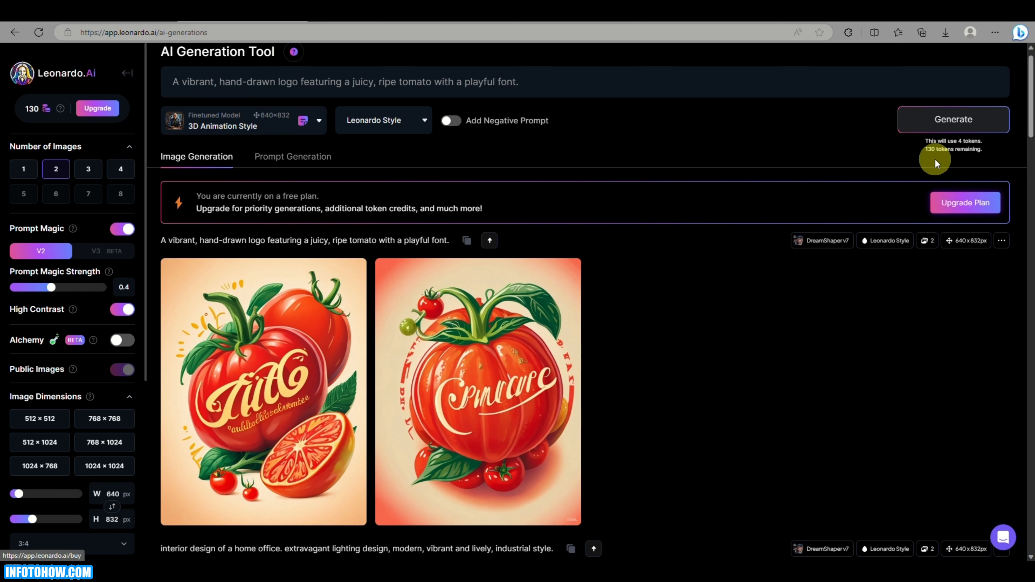
click(926, 118)
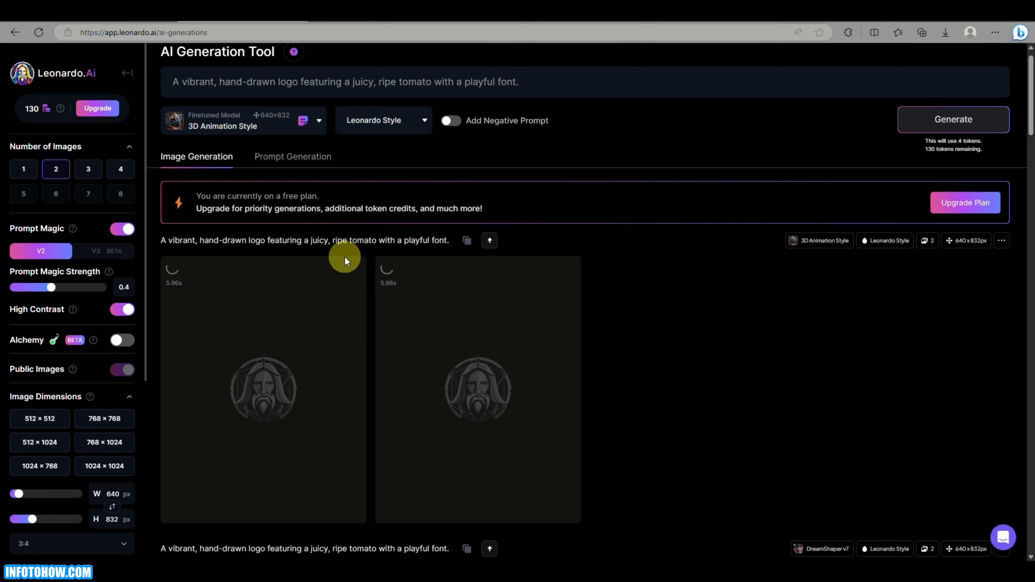
- Append "minimalist" to the end of the tomato logo prompt and generate the images
scroll(310, 311, up, 5)
scroll(311, 311, down, 3)
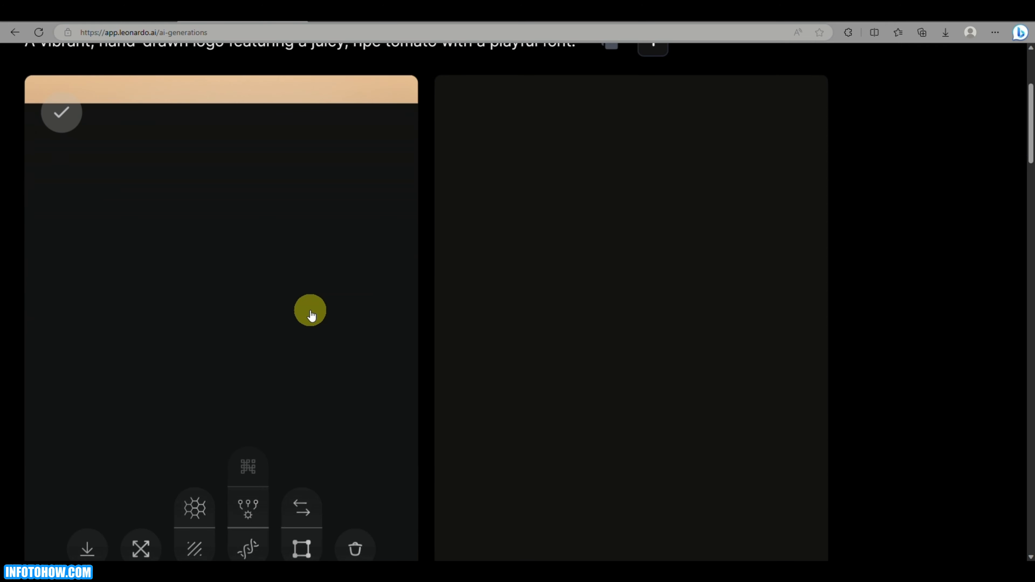
scroll(311, 311, down, 5)
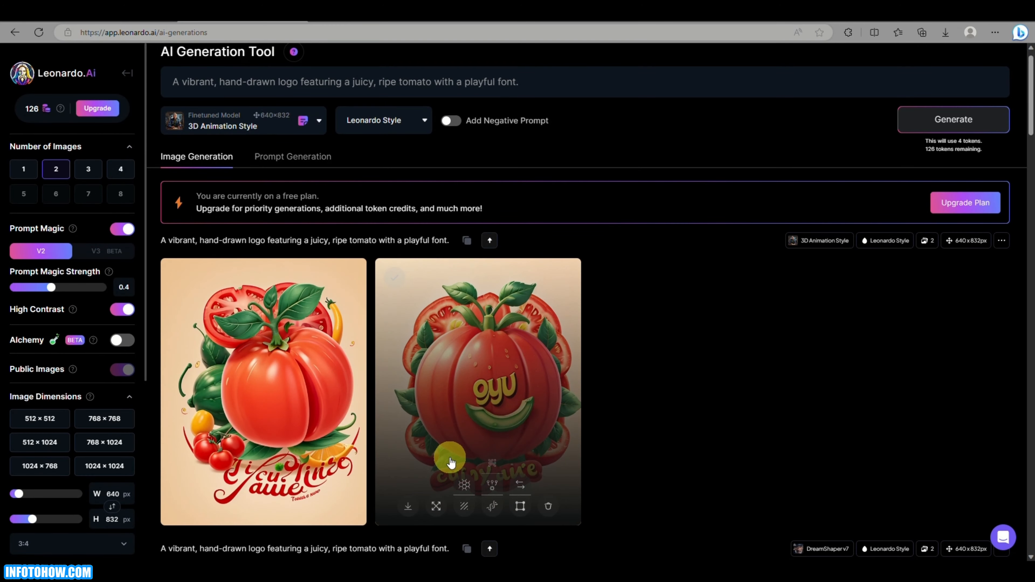
scroll(377, 324, up, 1)
click(537, 110)
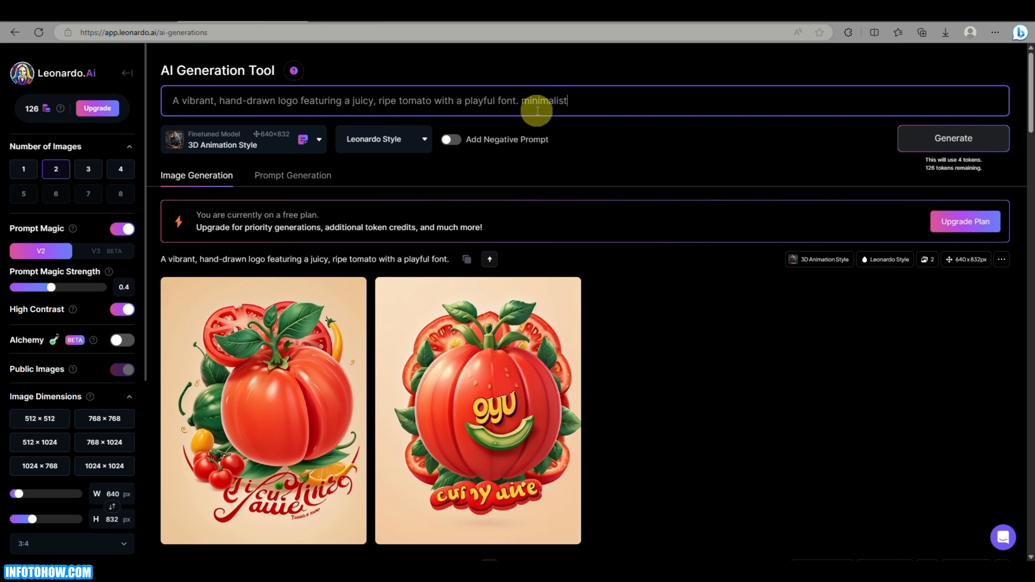
key(Return)
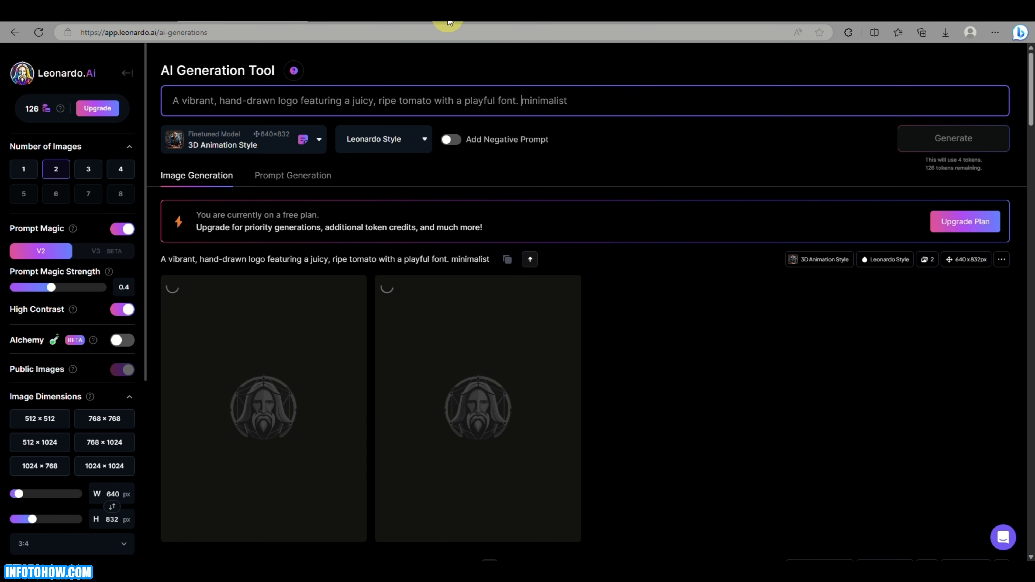
- Compare the minimalist tomato logos with the earlier versions, taking a closer look at the first minimalist image
scroll(415, 361, down, 10)
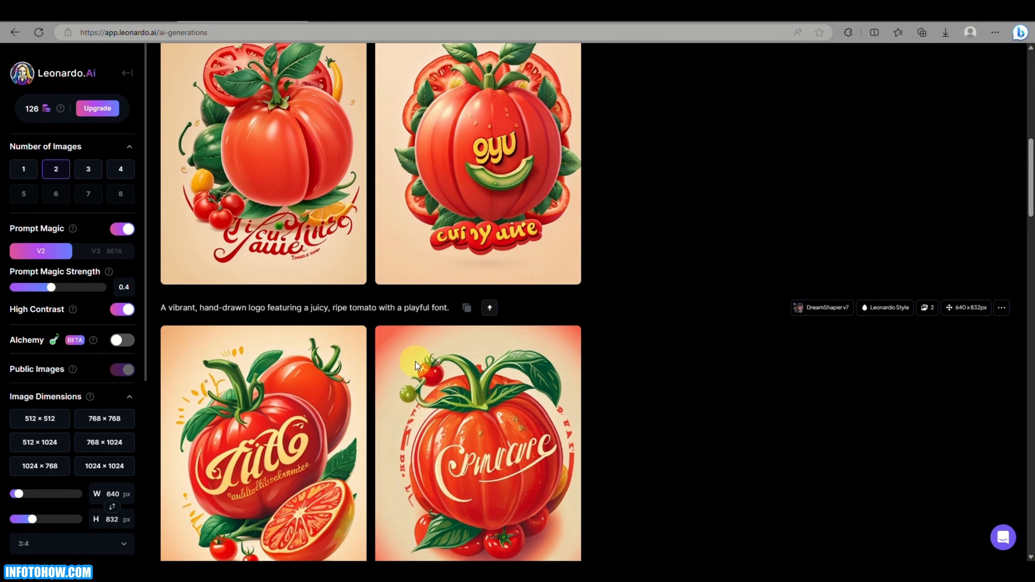
scroll(415, 362, up, 10)
scroll(415, 361, up, 3)
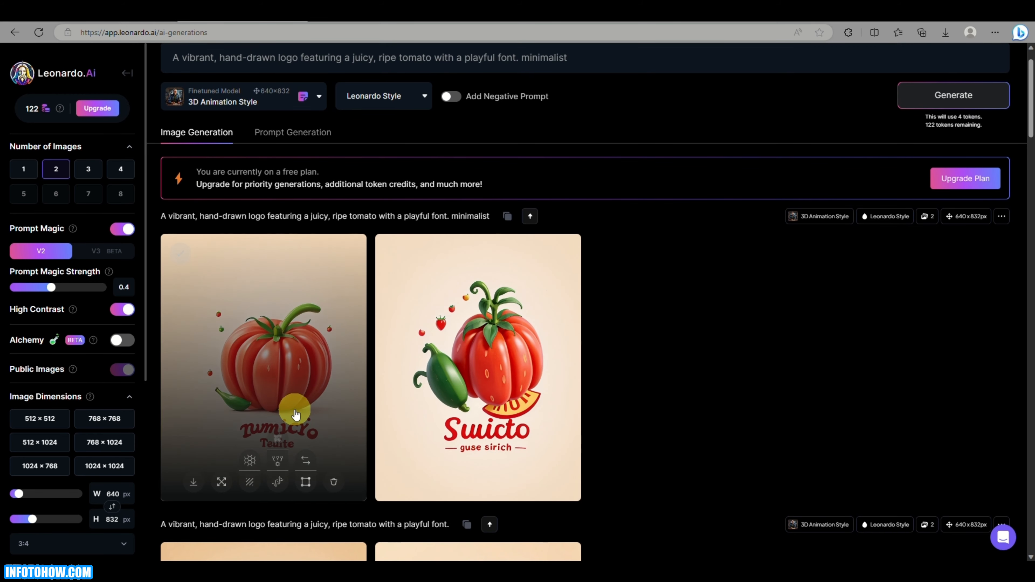
click(295, 409)
click(189, 377)
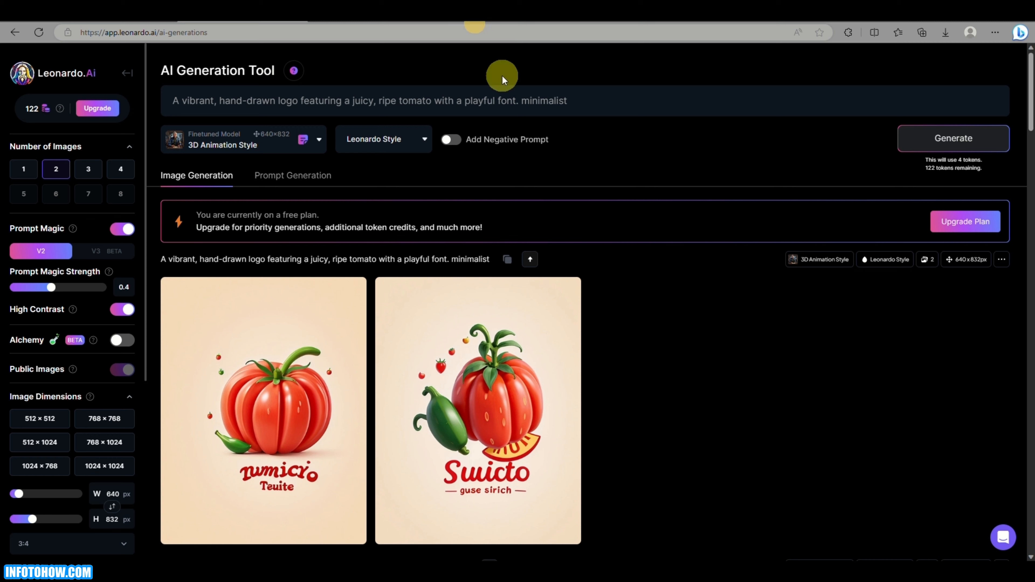
- Choose the Isometric Scifi Buildings platform model as the finetuned model for generation
triple_click(584, 100)
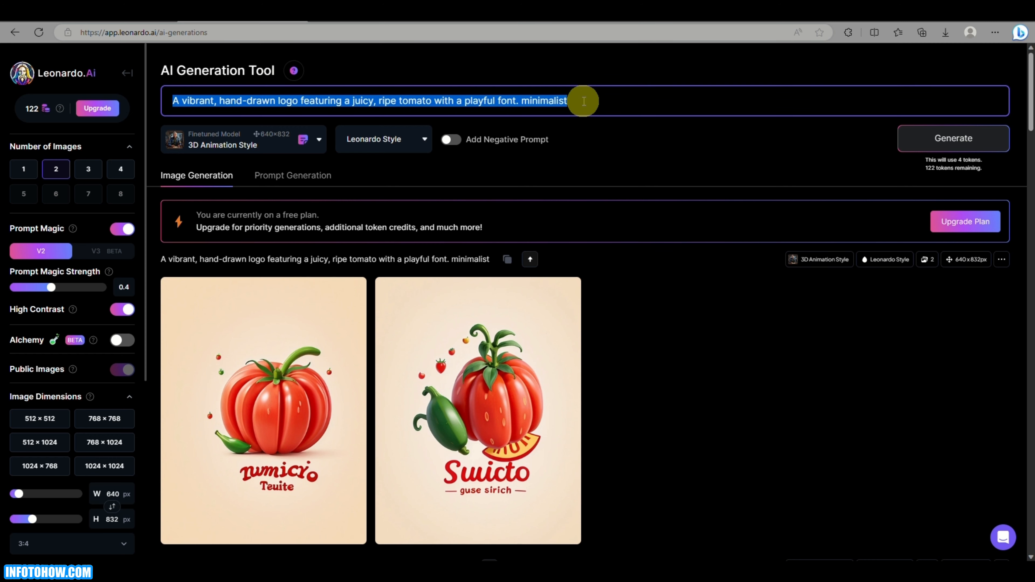
click(294, 137)
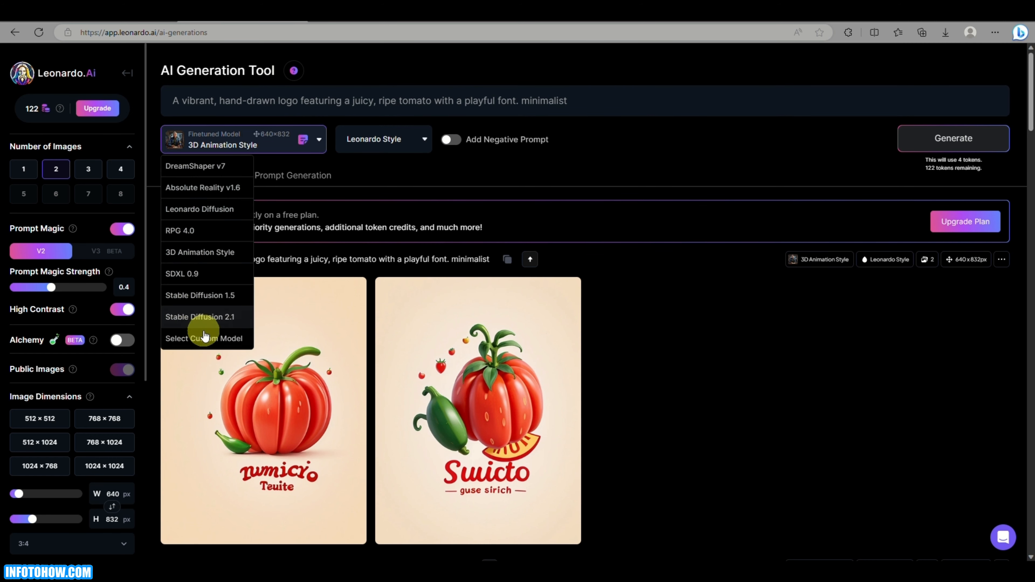
click(207, 339)
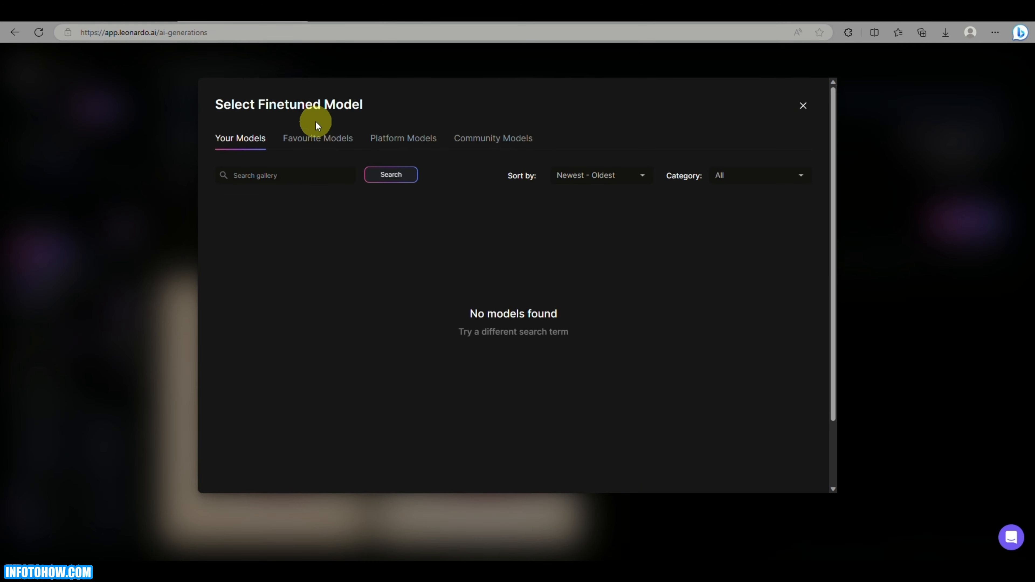
click(320, 140)
click(406, 138)
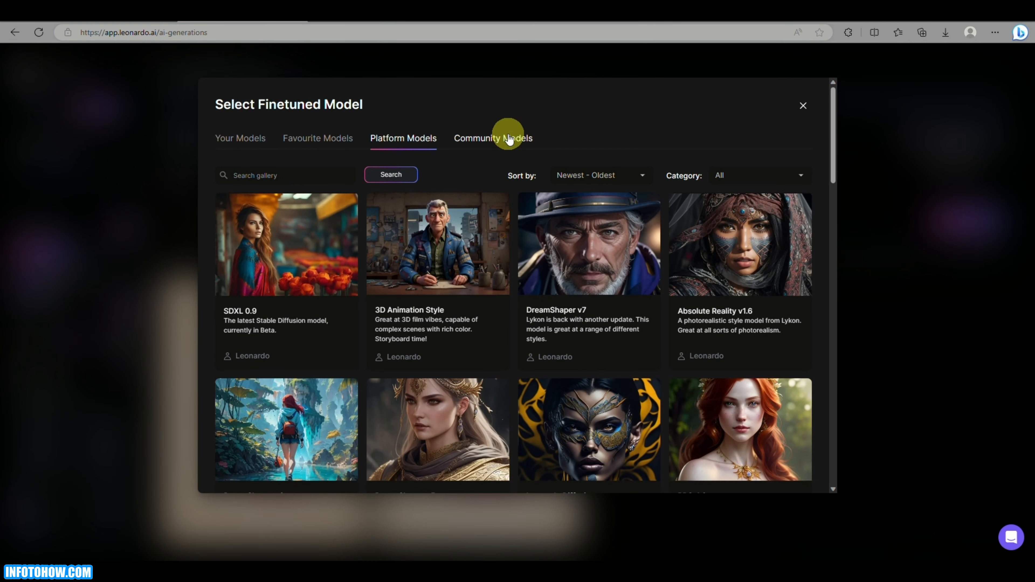
scroll(427, 359, down, 15)
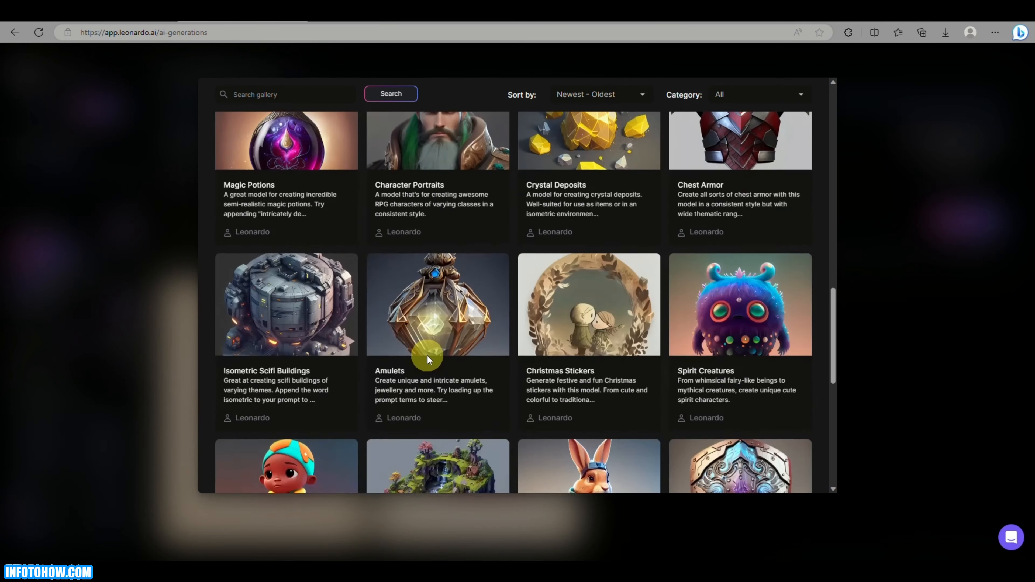
click(297, 317)
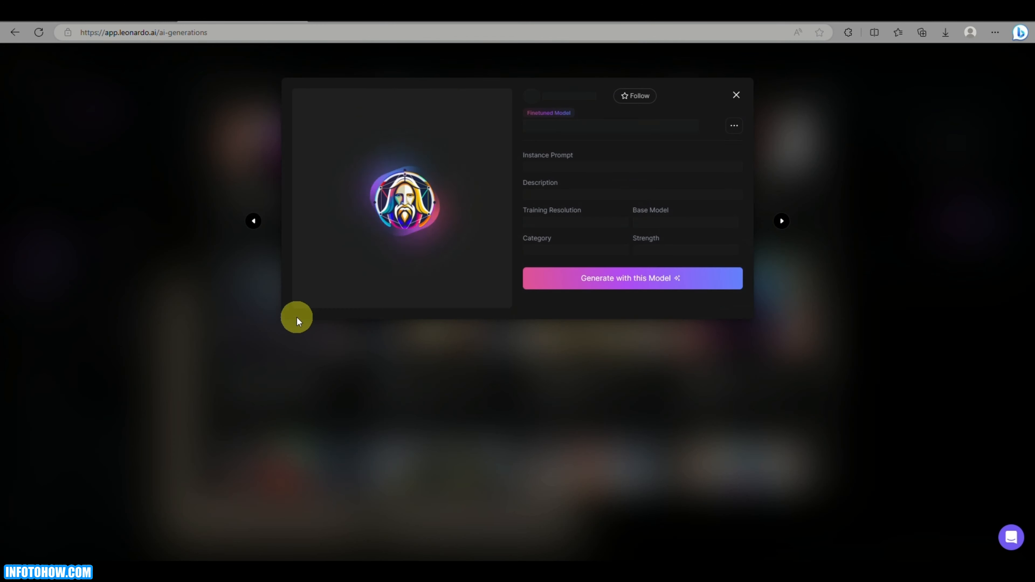
click(575, 298)
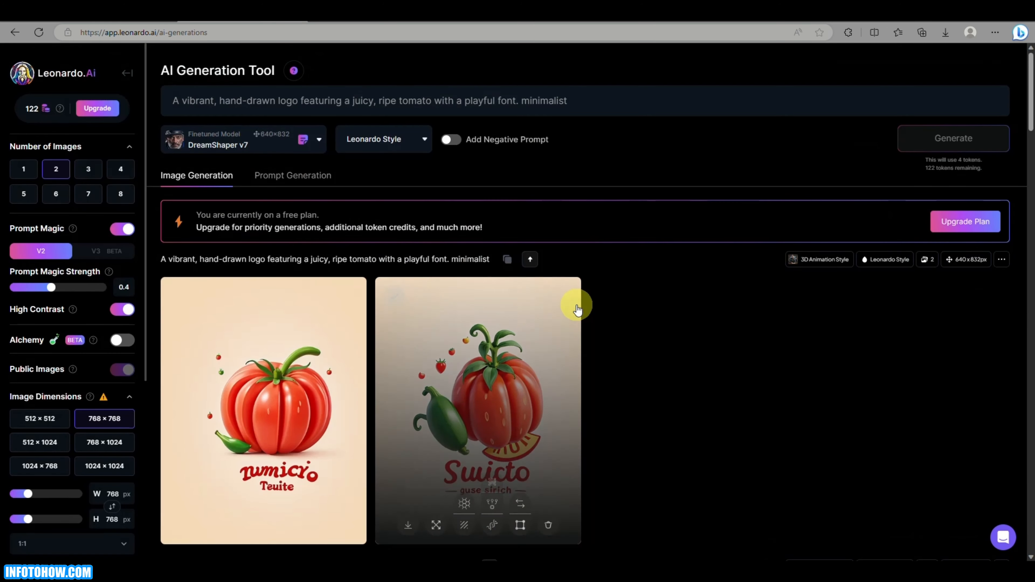
- Replace the tomato logo prompt with "traditional nipa hut." and generate the images
triple_click(439, 105)
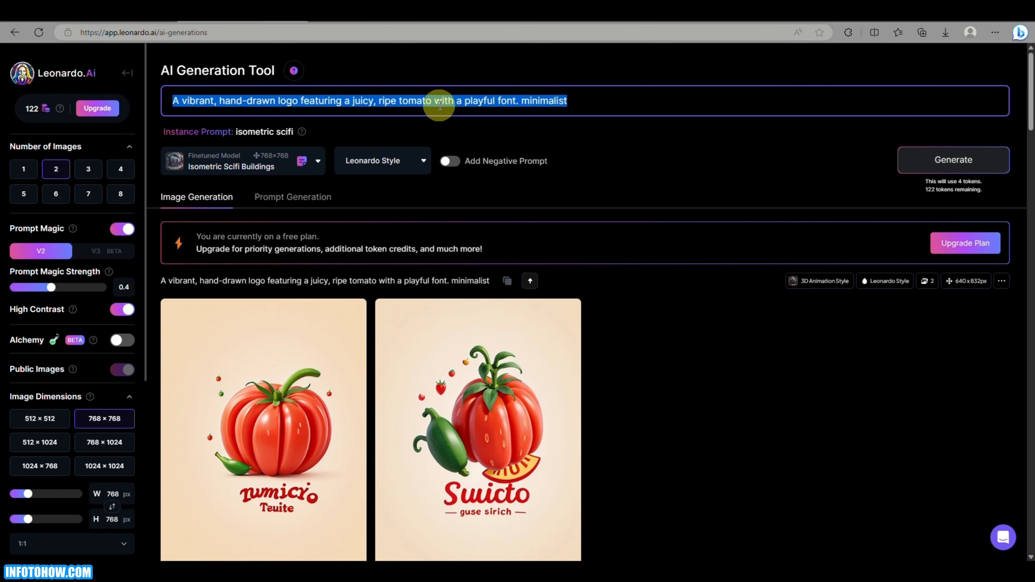
text(traditional nipa h)
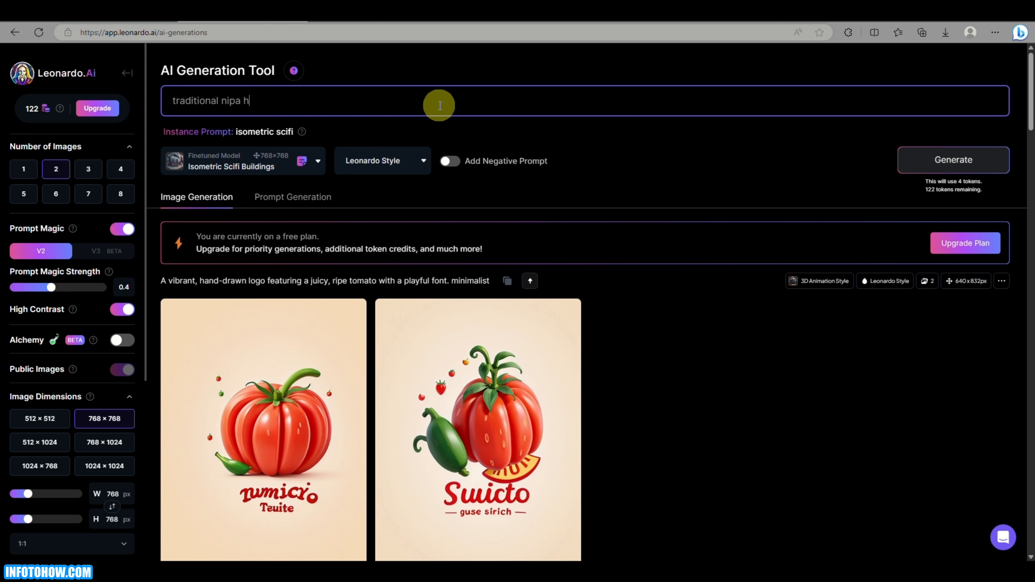
text(.)
key(Return)
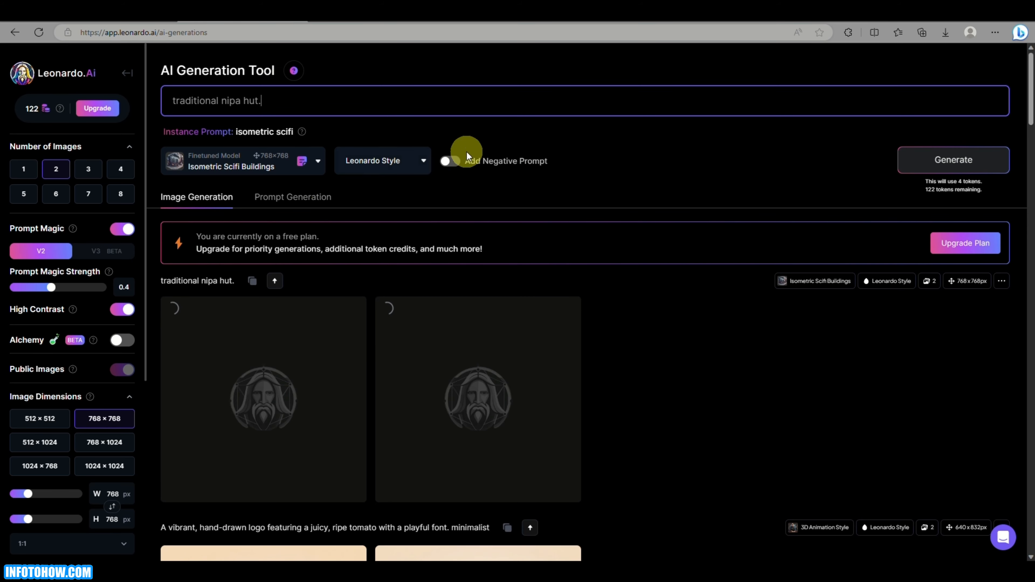
scroll(340, 369, down, 5)
scroll(340, 369, up, 5)
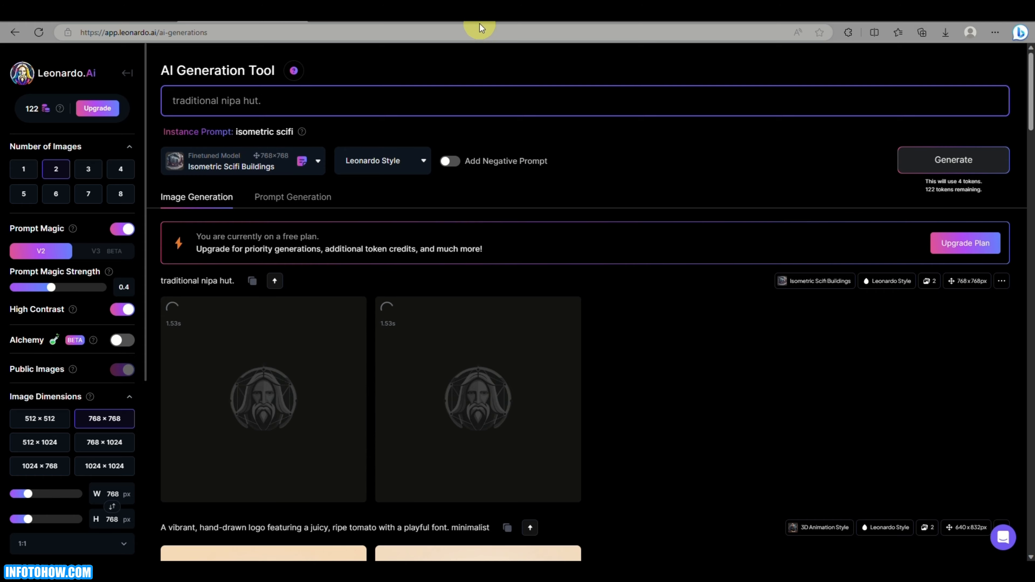
scroll(482, 316, down, 5)
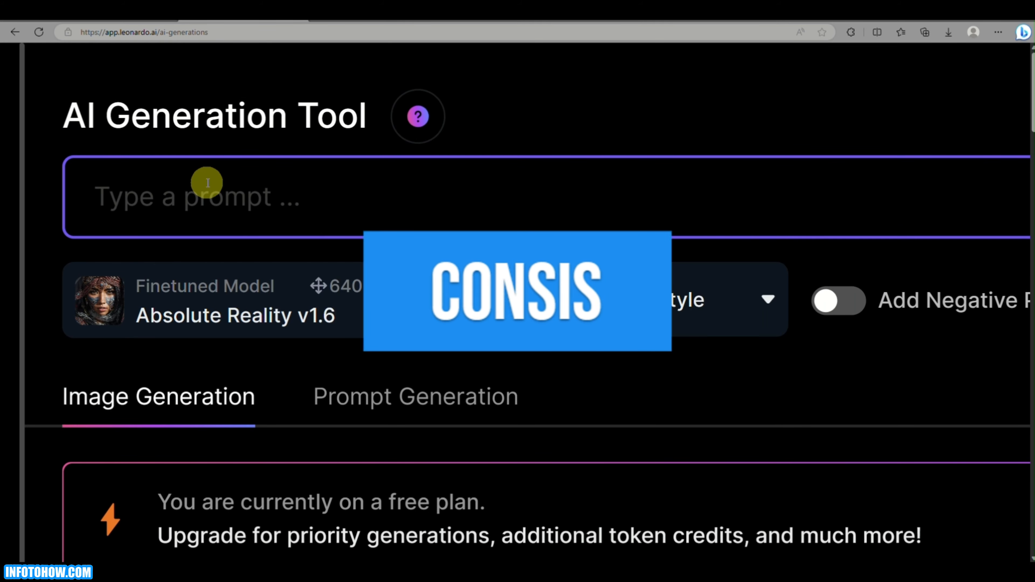
- Enter the prompt template "name, age, nationality, clothing, (action/verb), type of illustration." and replace its name placeholder with the character's first name
text(name, age, nationality, clothing, (action/verb), type of illustration.)
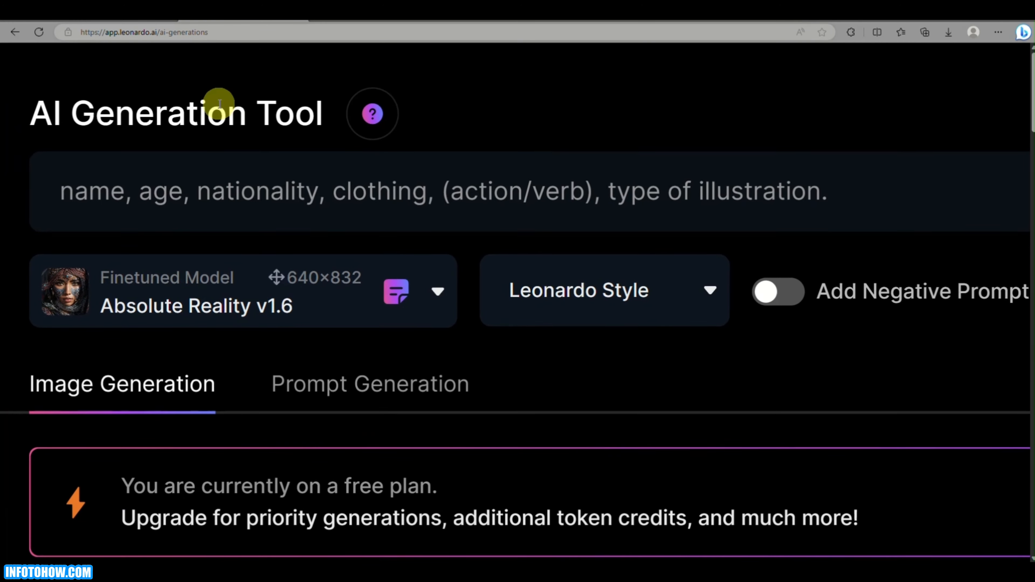
drag(139, 120, 244, 127)
click(291, 203)
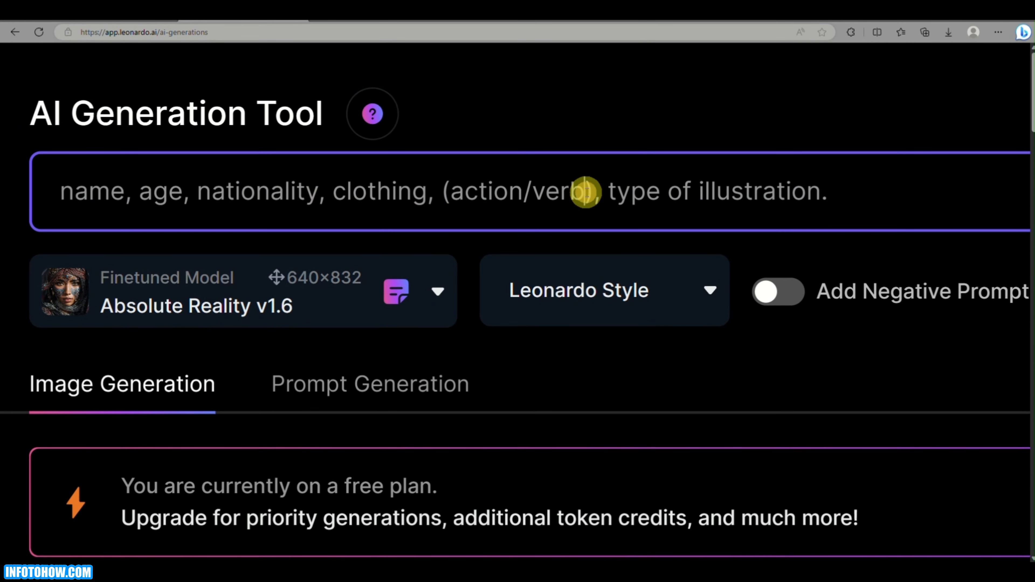
click(690, 190)
drag(58, 190, 111, 191)
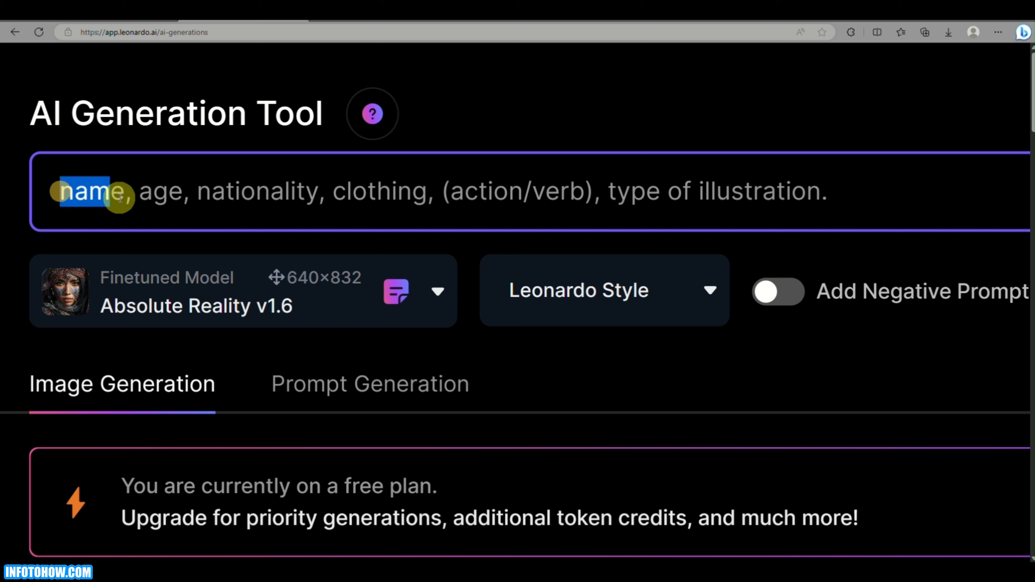
text(jonathan)
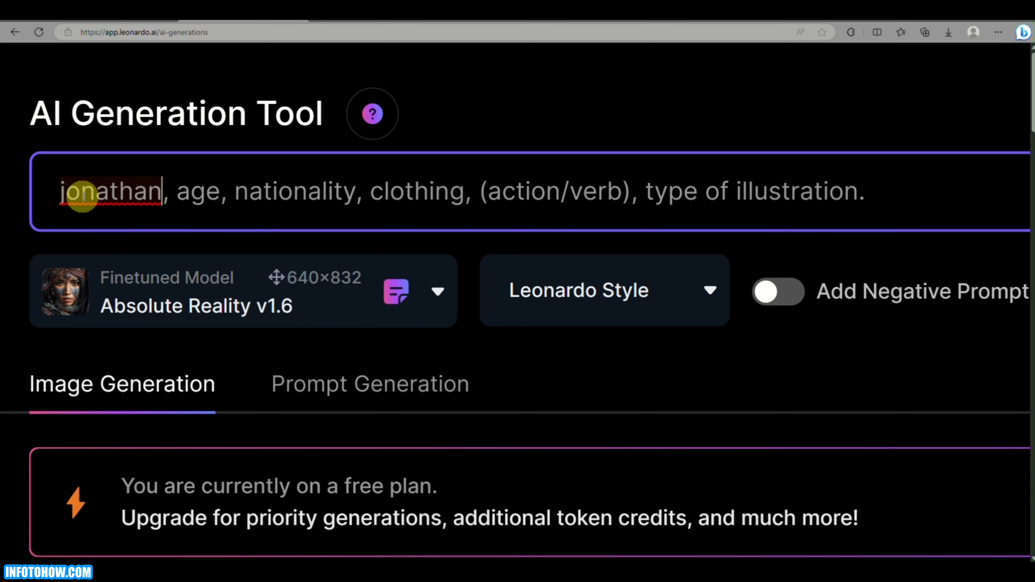
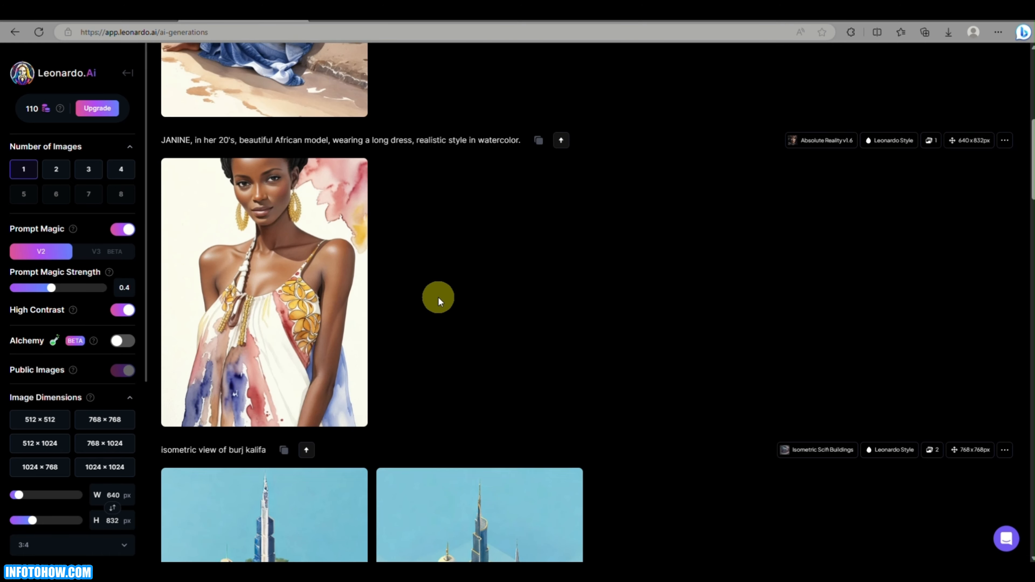
- Add "with hair tied in a bun" after "long dress" in the African model prompt and generate the image
scroll(439, 297, up, 6)
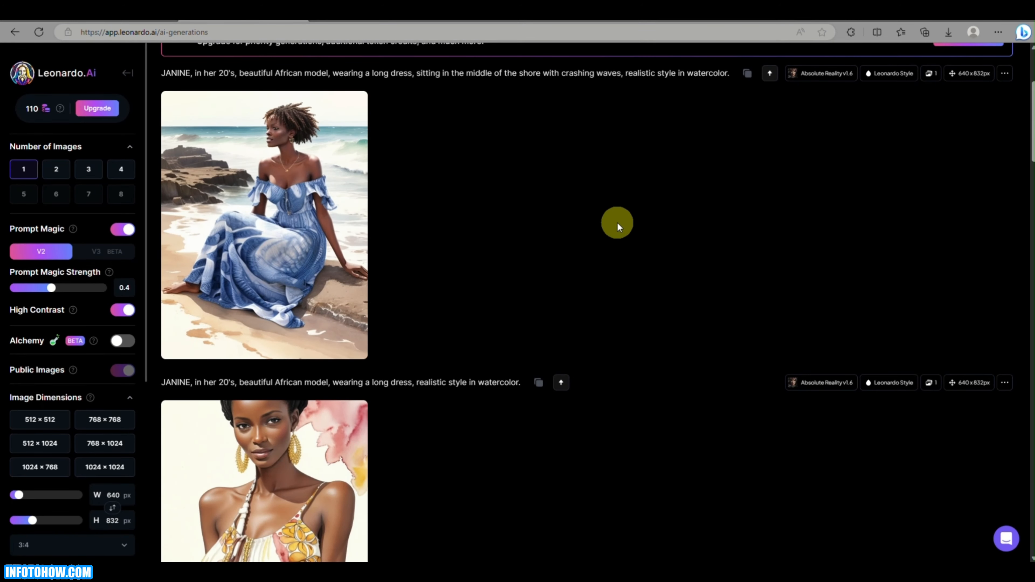
scroll(617, 223, up, 5)
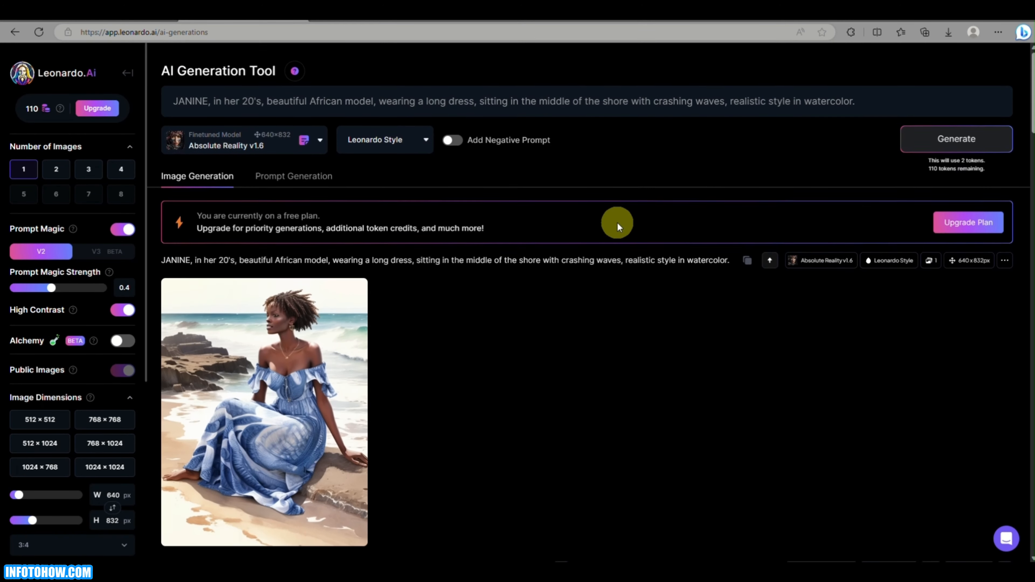
click(483, 98)
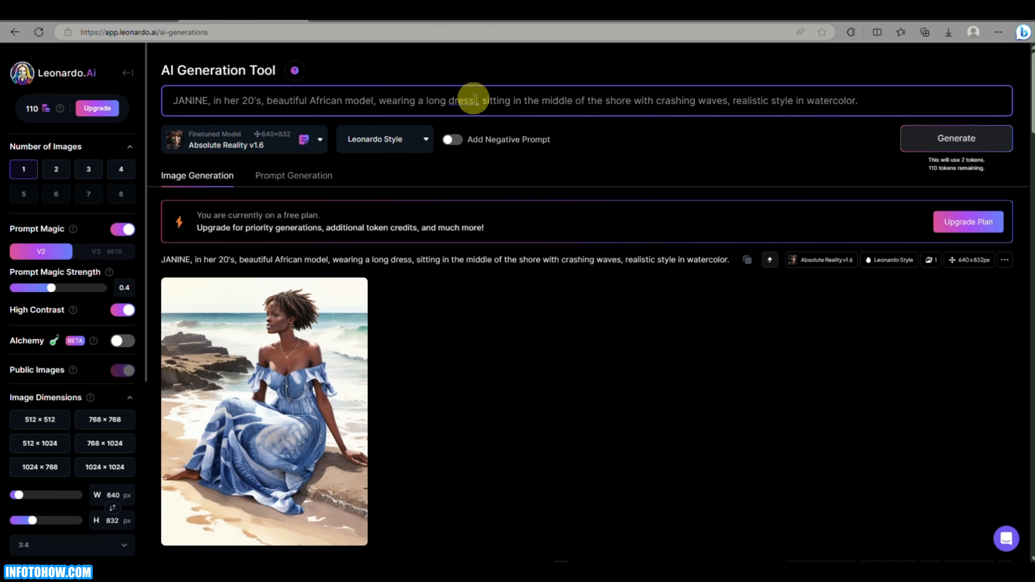
text(with hair t)
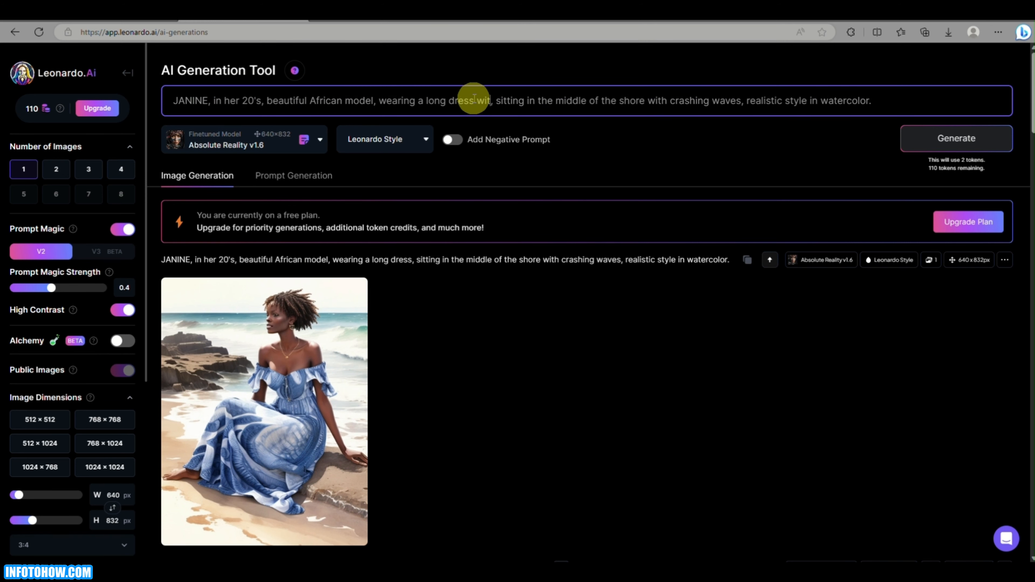
text(ied in a bun)
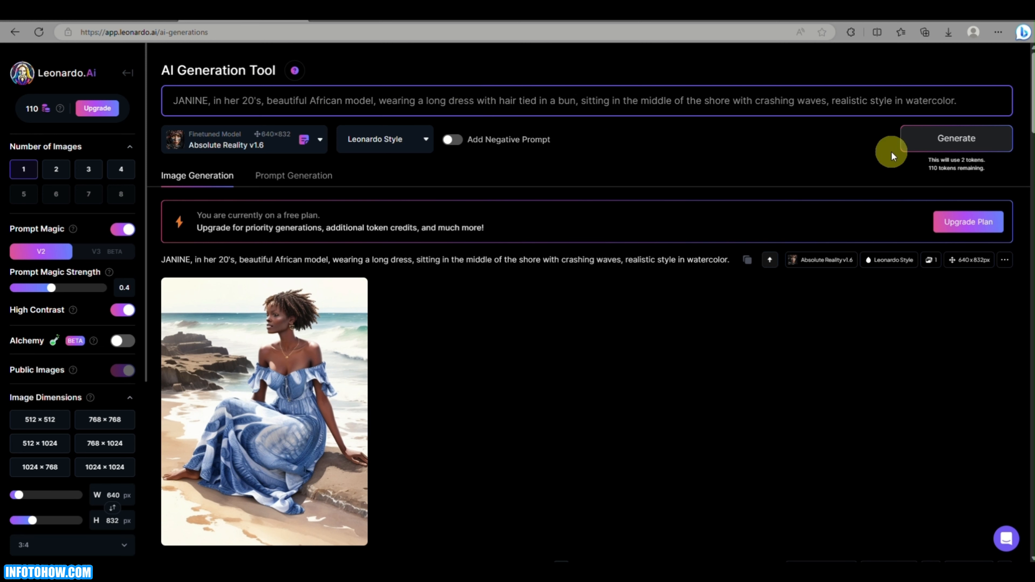
click(923, 140)
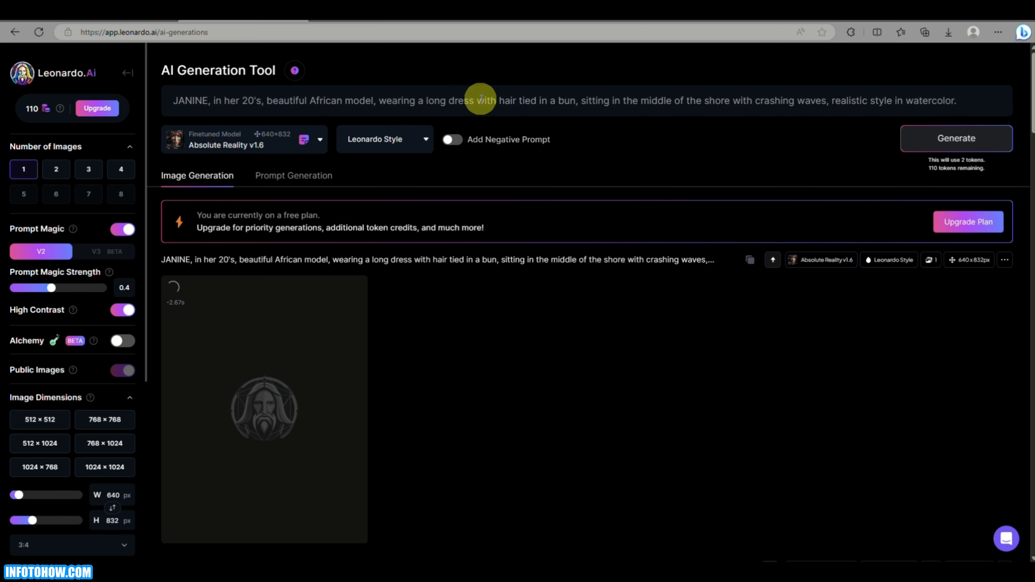
drag(498, 102, 529, 96)
click(562, 68)
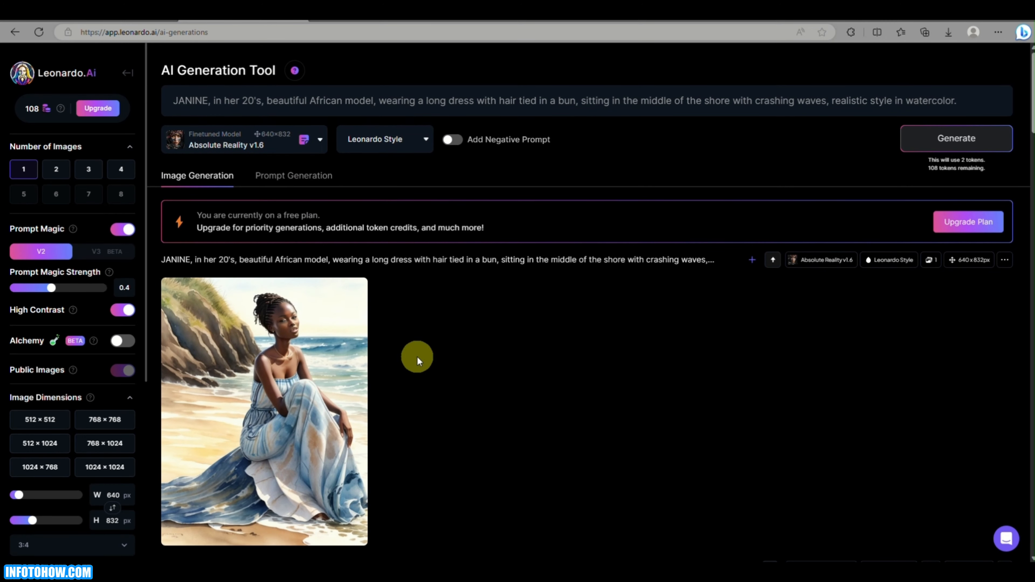
- Replace the shore scene in the prompt with "walking in the middle of the night in a crowded city" and generate the image
drag(582, 101, 820, 103)
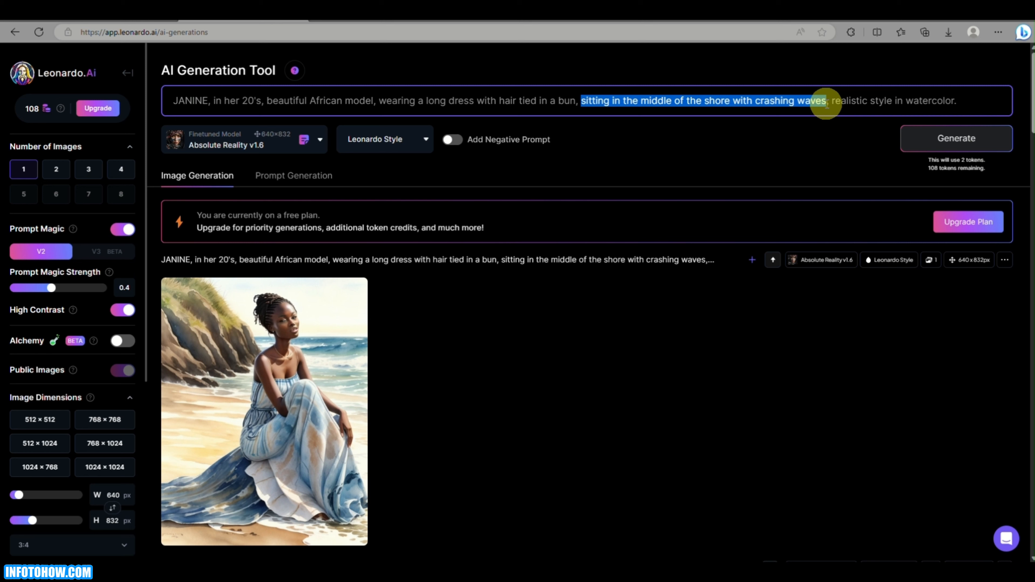
text(wall)
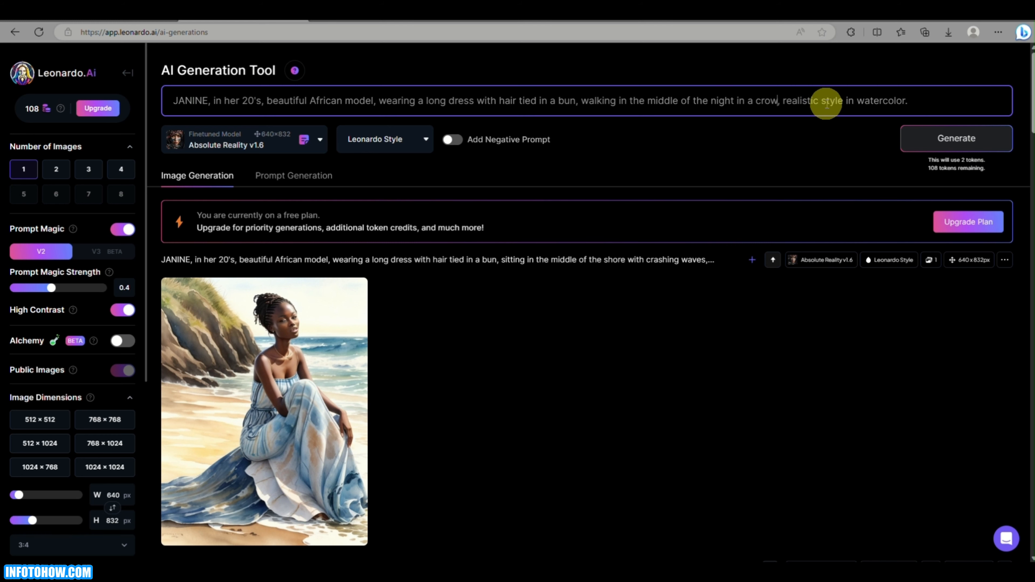
text(ity)
key(Return)
scroll(390, 235, down, 10)
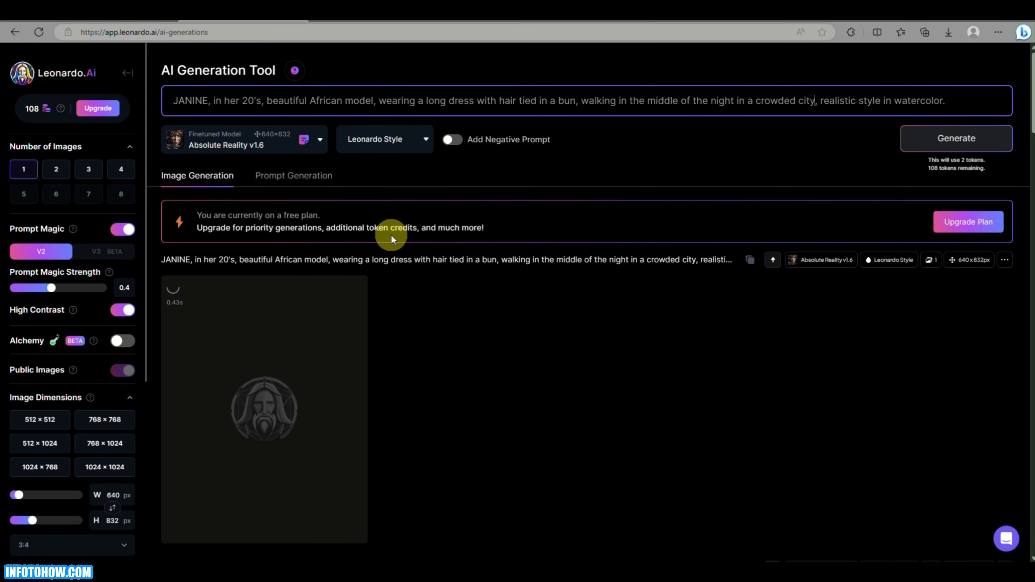
drag(174, 100, 480, 106)
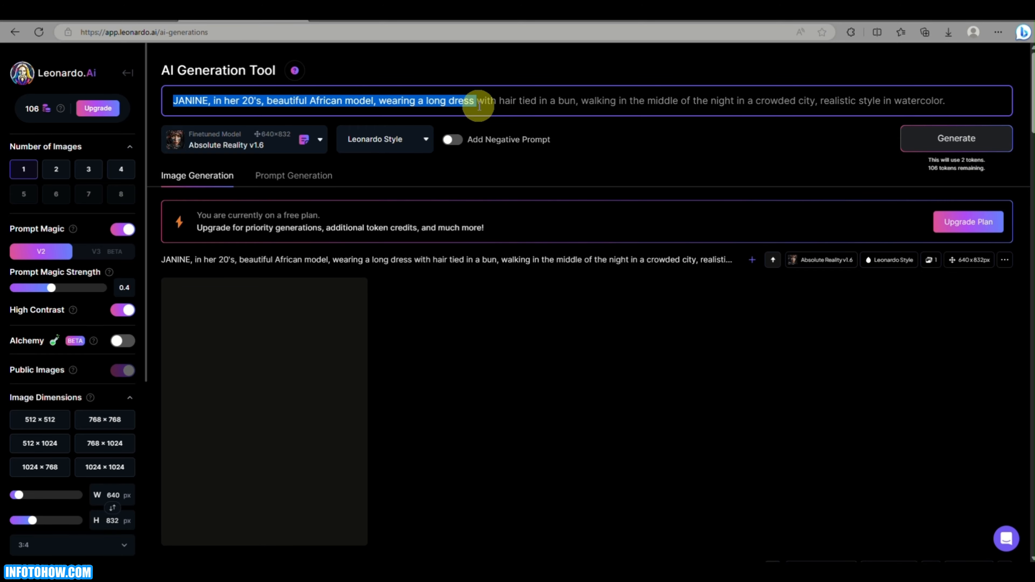
scroll(416, 412, down, 10)
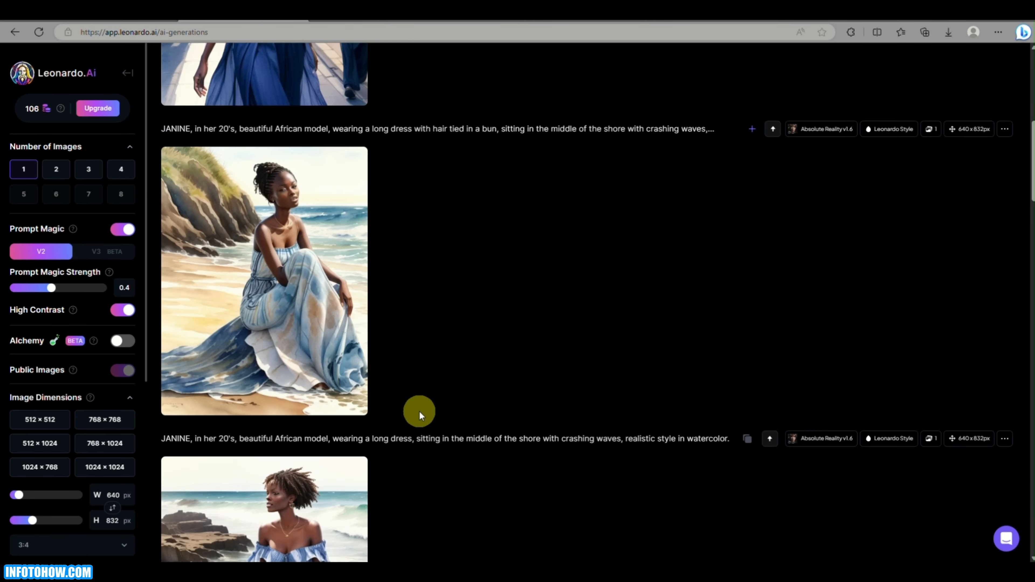
scroll(420, 412, up, 10)
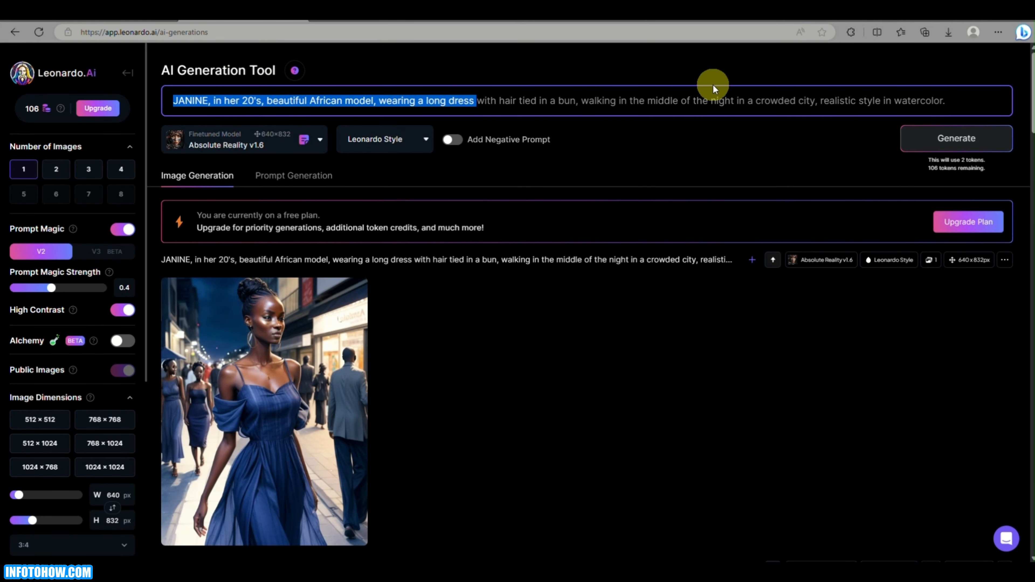
- Change the character's clothing in the prompt from "long dress" to "suit and tie" and generate the image
click(729, 100)
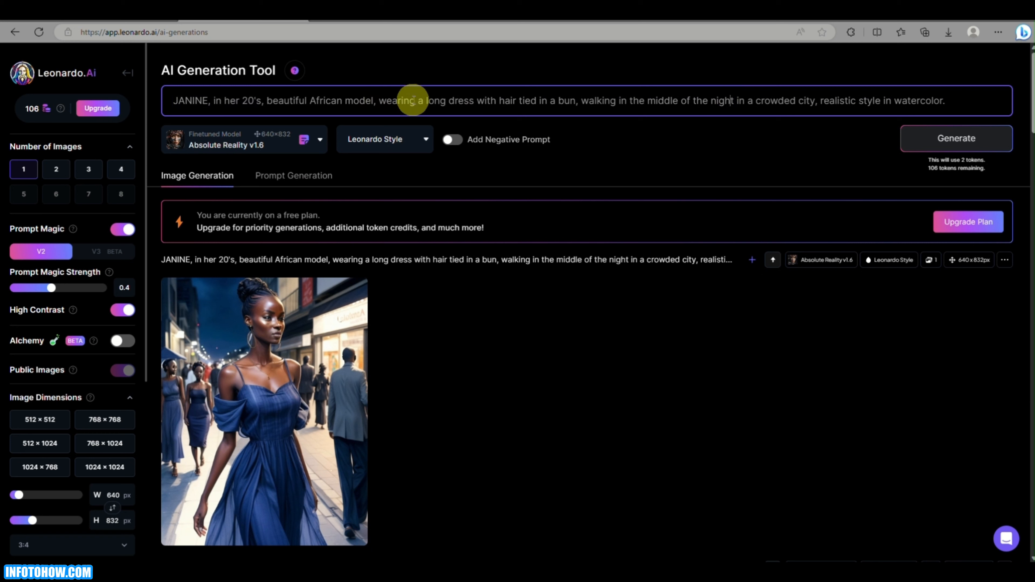
drag(426, 101, 475, 101)
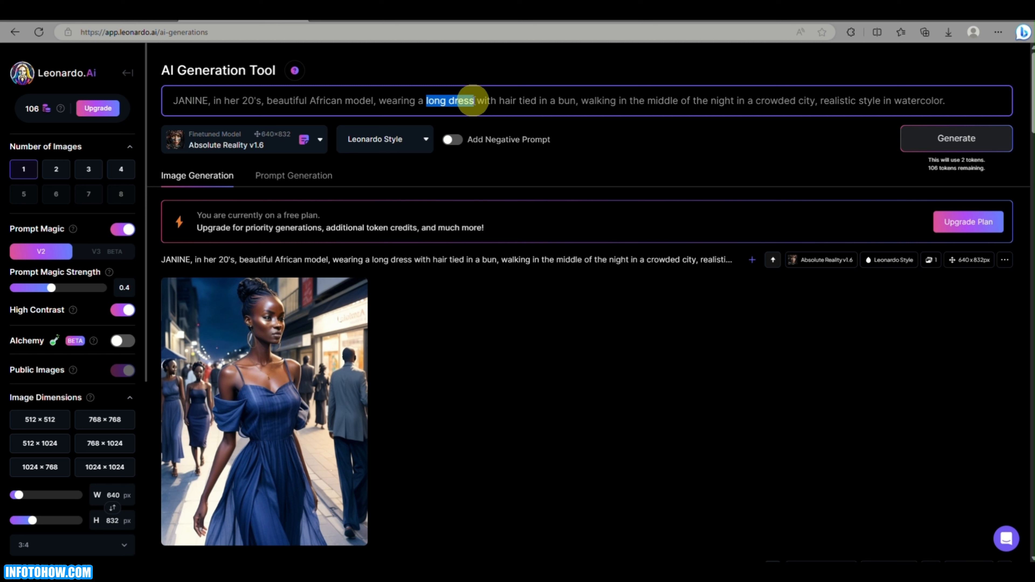
text(suit)
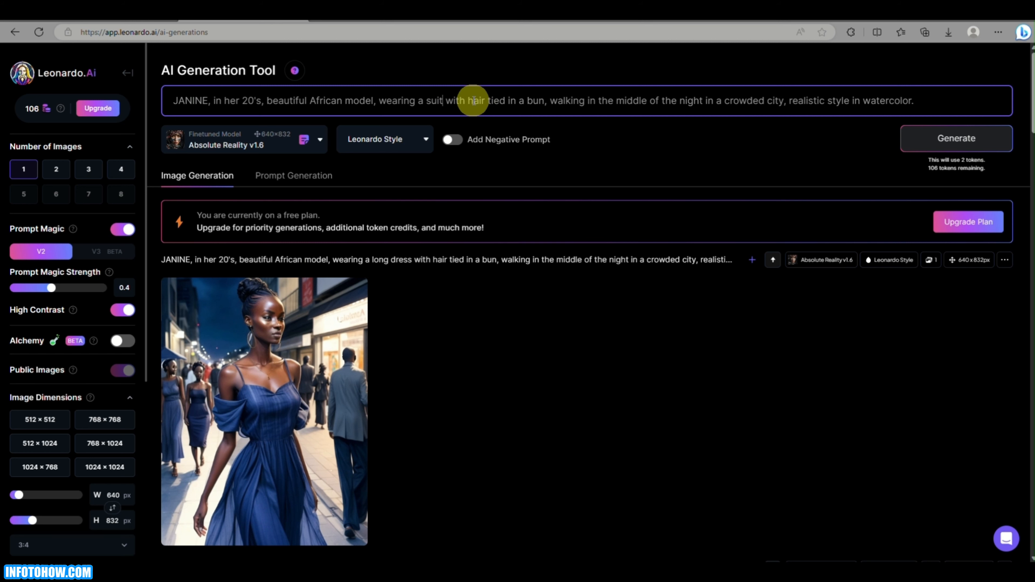
text( and tie)
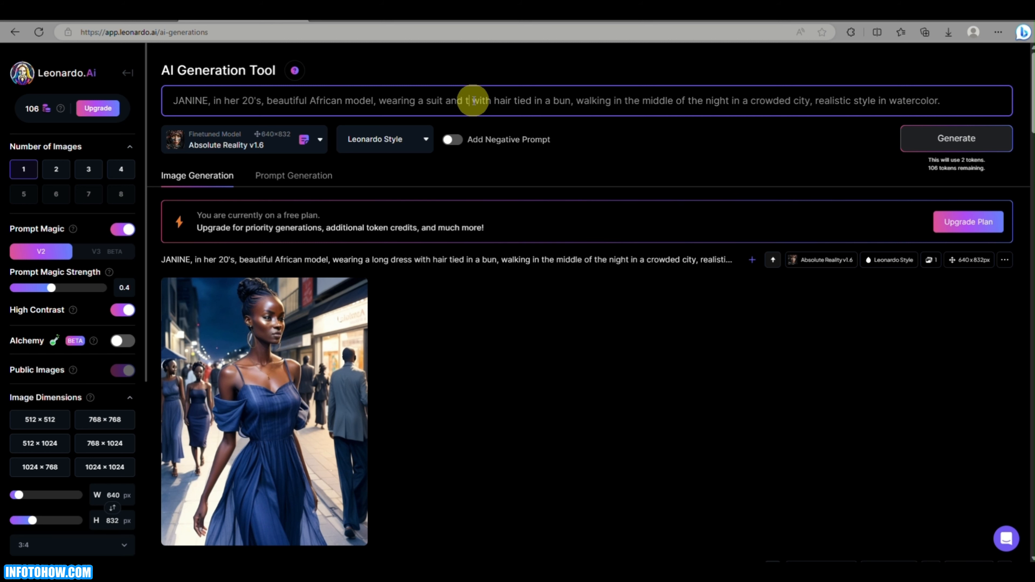
click(936, 141)
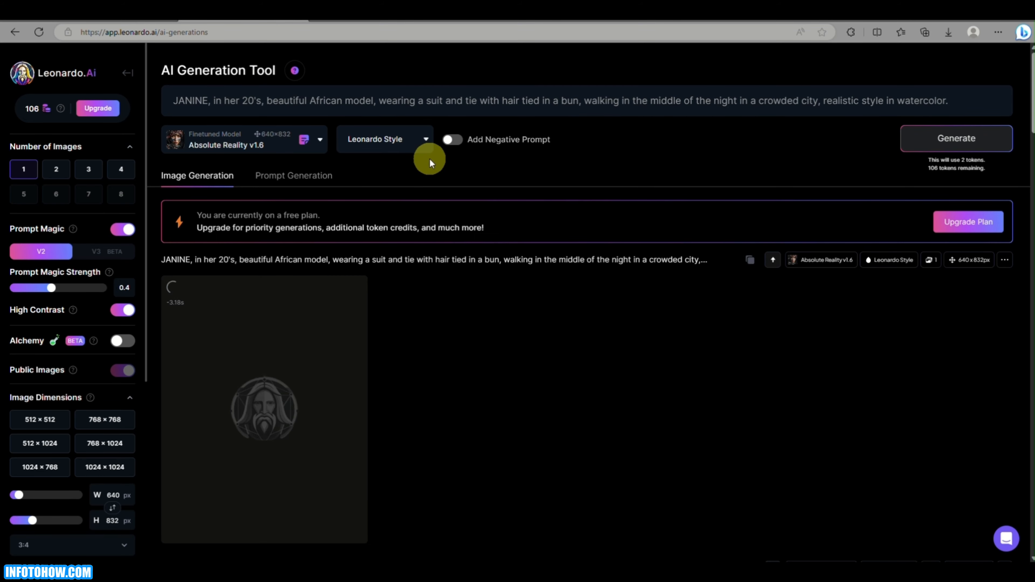
- Compare the suit-and-tie image with the earlier long-dress images of the same character in the generation history
scroll(439, 274, down, 5)
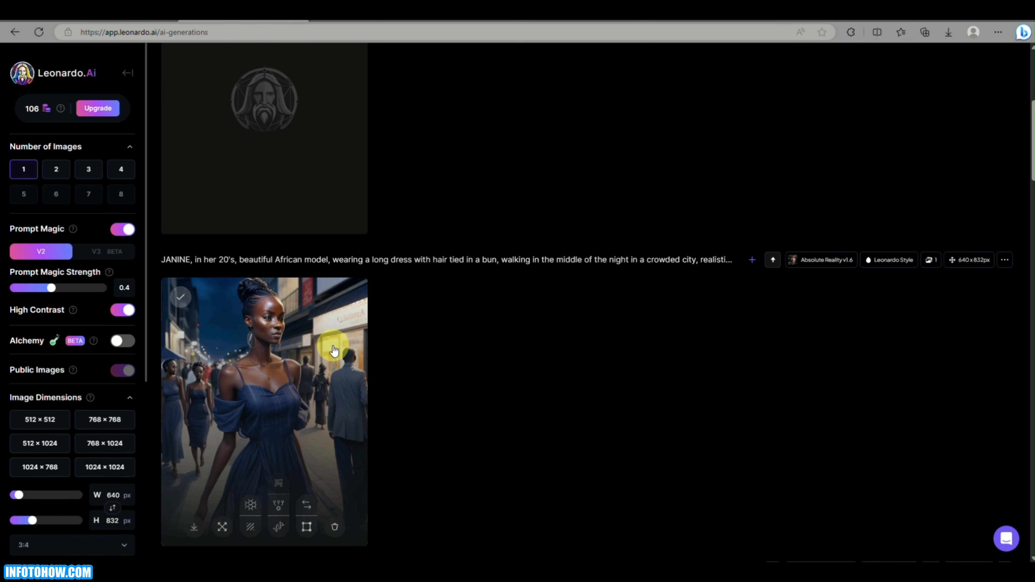
scroll(561, 300, down, 5)
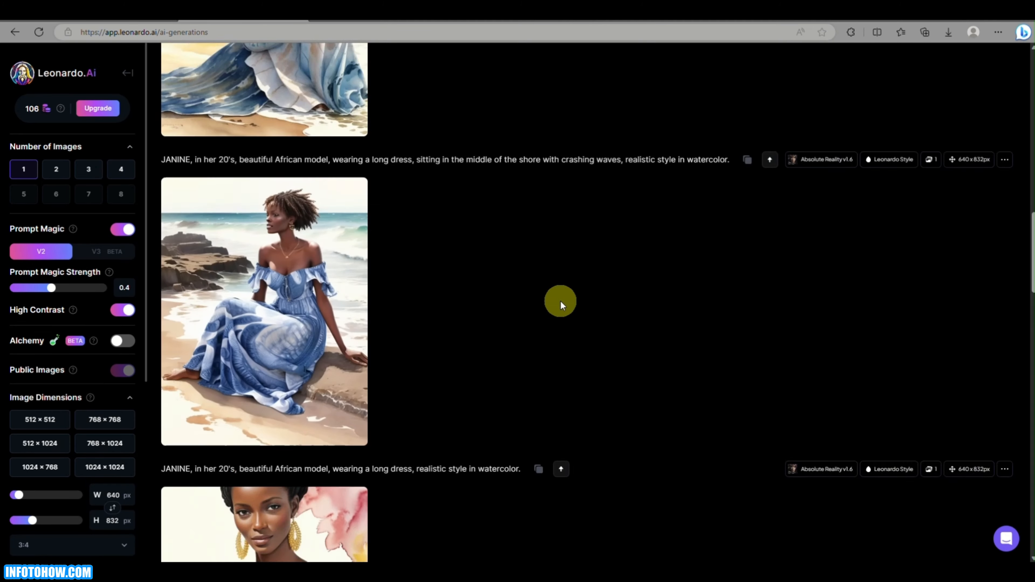
scroll(352, 173, up, 10)
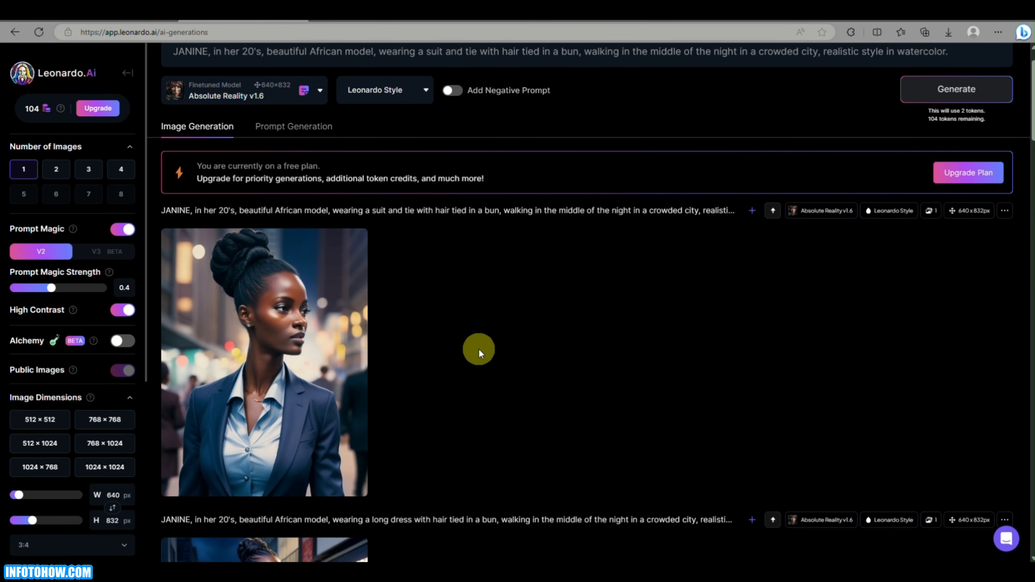
scroll(479, 348, down, 7)
scroll(478, 349, up, 8)
scroll(282, 204, down, 1)
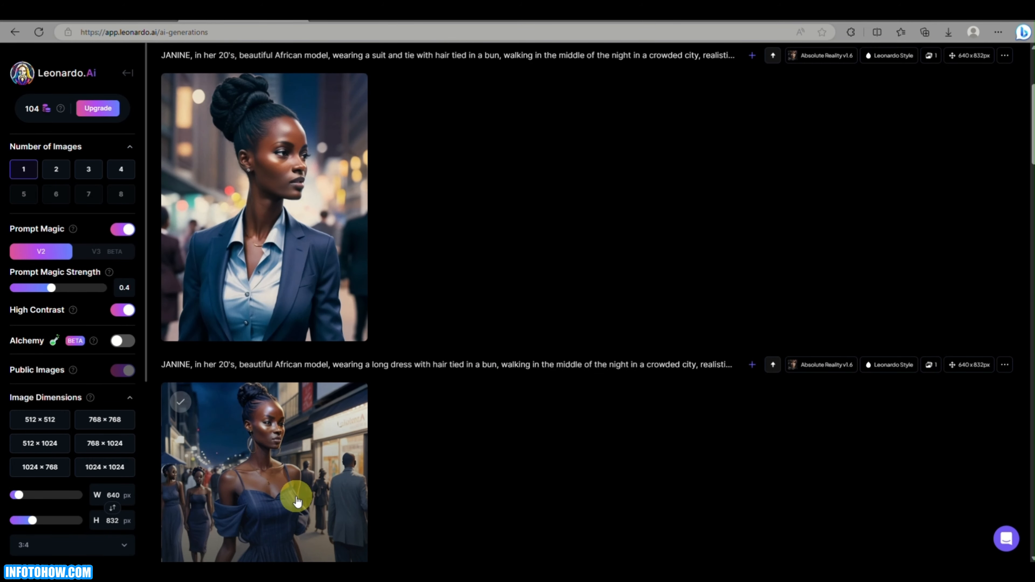
scroll(352, 453, down, 7)
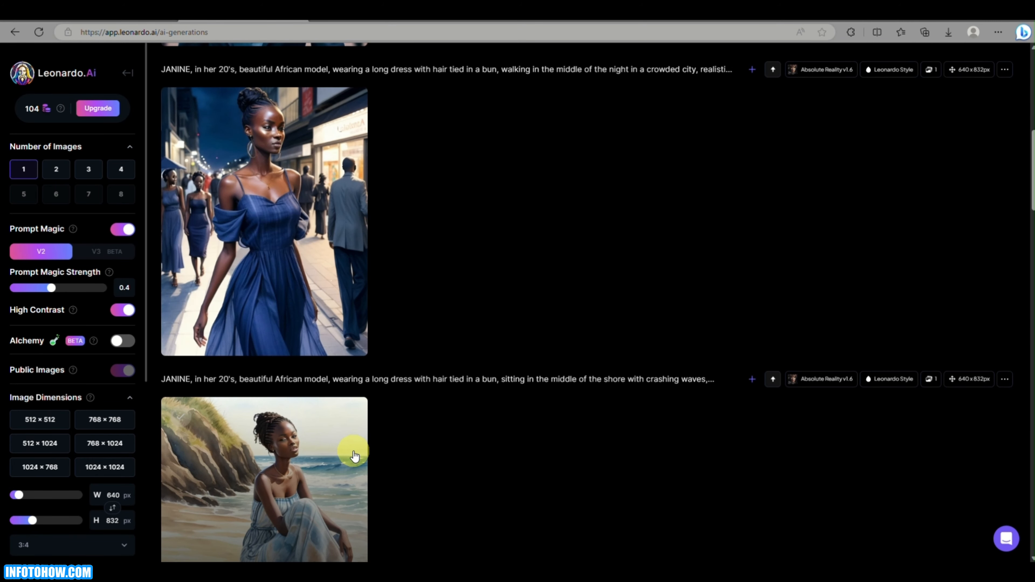
scroll(352, 453, up, 8)
scroll(353, 455, down, 2)
scroll(352, 450, up, 5)
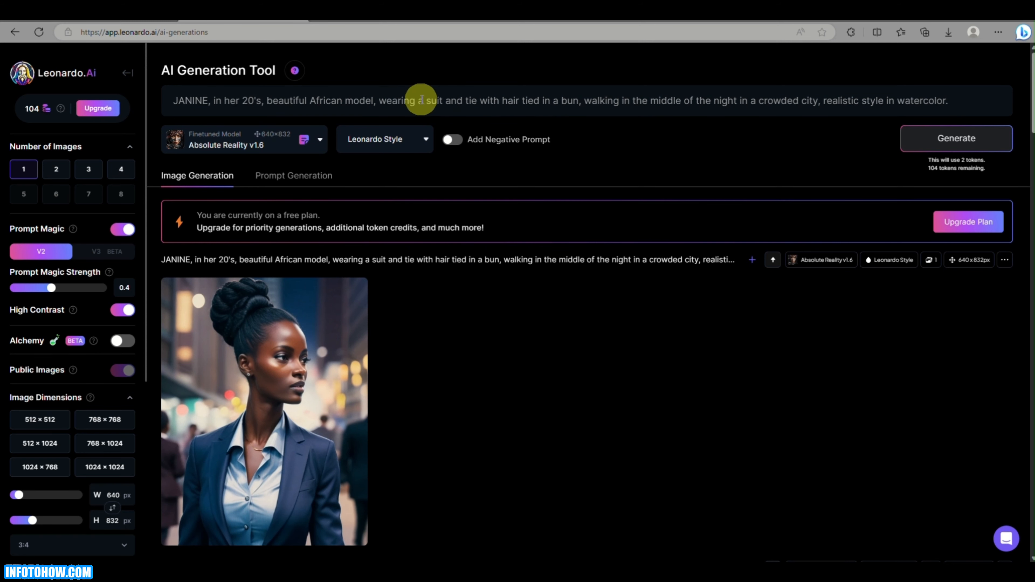
- Change the character's clothing in the prompt from "suit and tie" to "white t shirt" and generate the image
drag(424, 100, 465, 102)
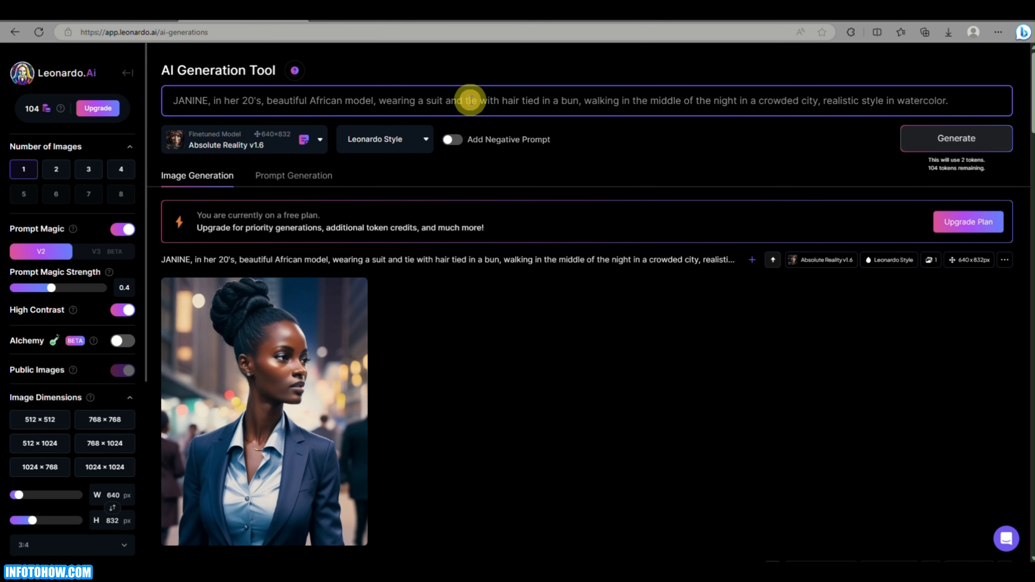
drag(474, 100, 427, 102)
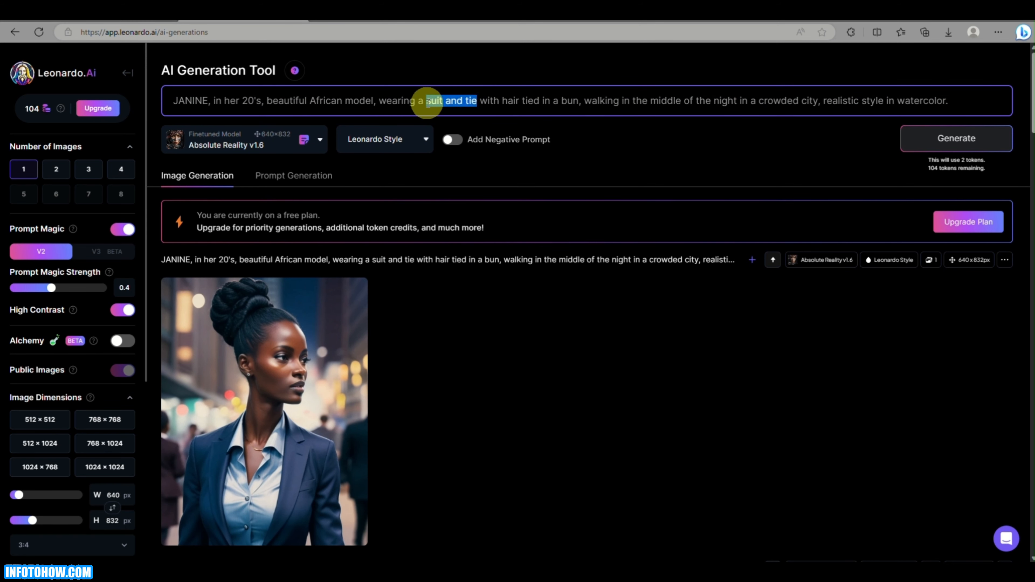
text(white t shirt)
key(Return)
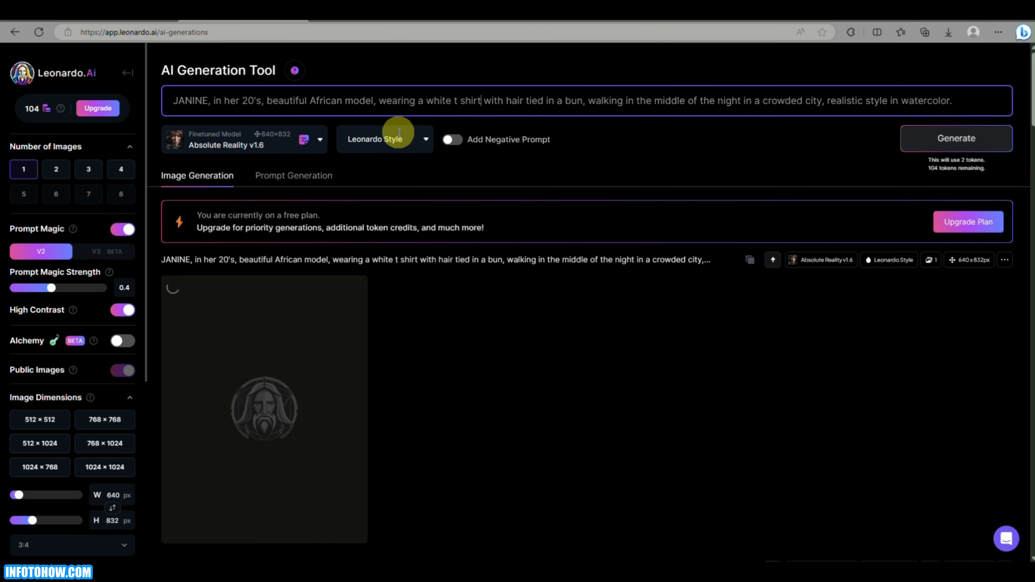
- Examine the white t-shirt image against the earlier generations to check the character's consistency
scroll(573, 215, down, 7)
scroll(450, 185, up, 5)
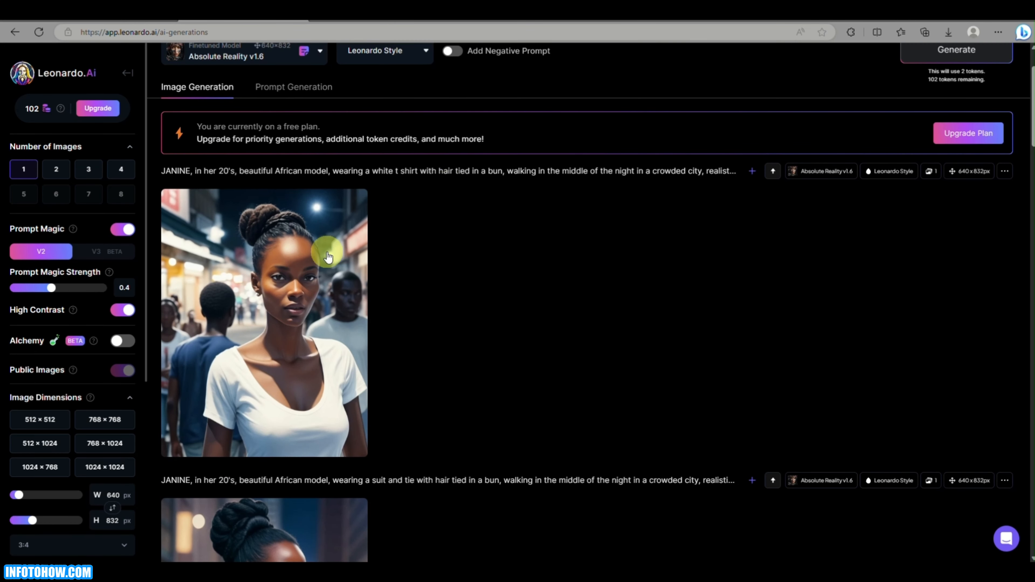
scroll(267, 279, up, 5)
scroll(267, 279, down, 4)
scroll(267, 279, up, 3)
scroll(267, 279, down, 5)
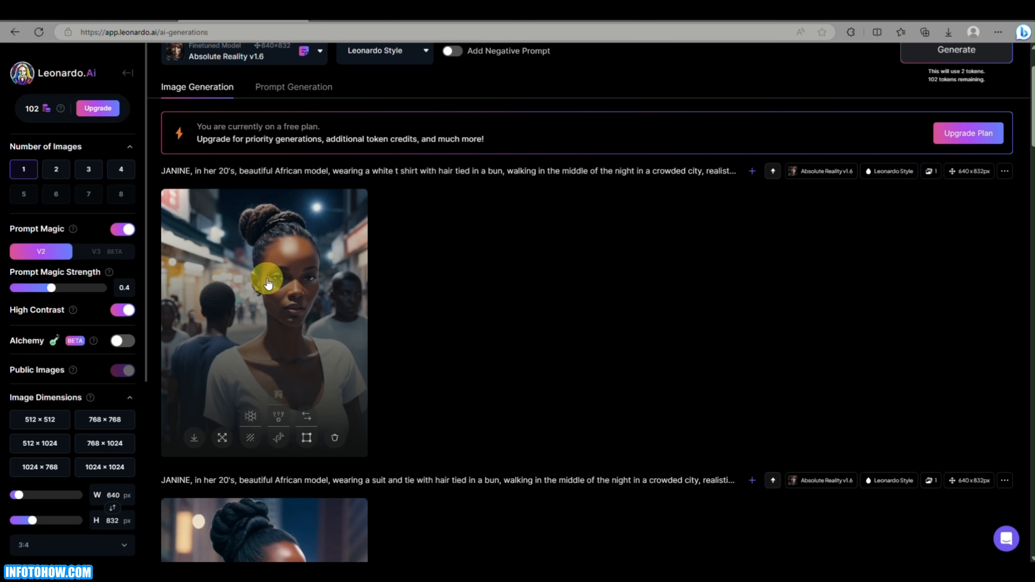
scroll(267, 281, down, 20)
scroll(266, 274, up, 18)
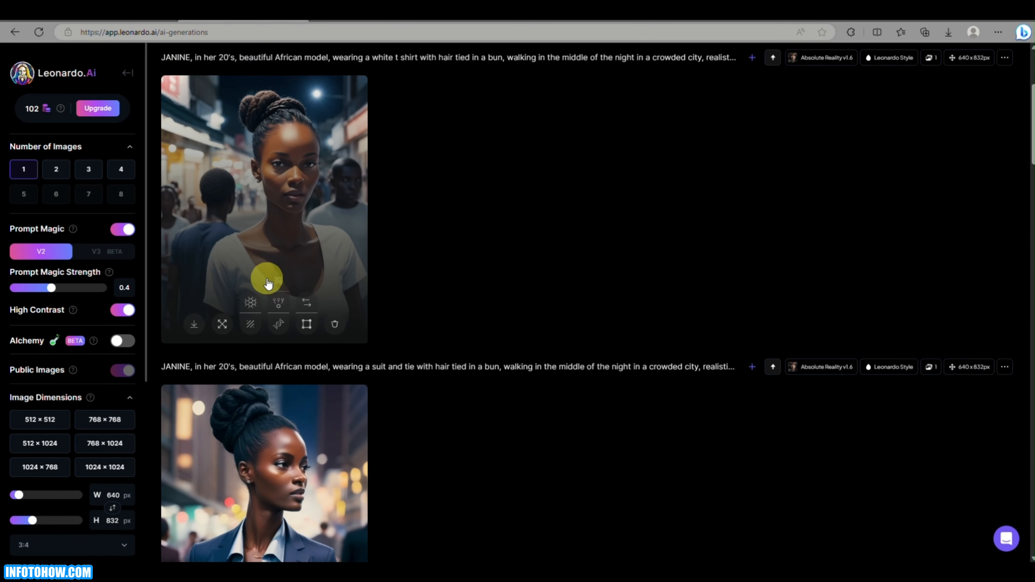
scroll(461, 313, down, 7)
scroll(460, 312, up, 4)
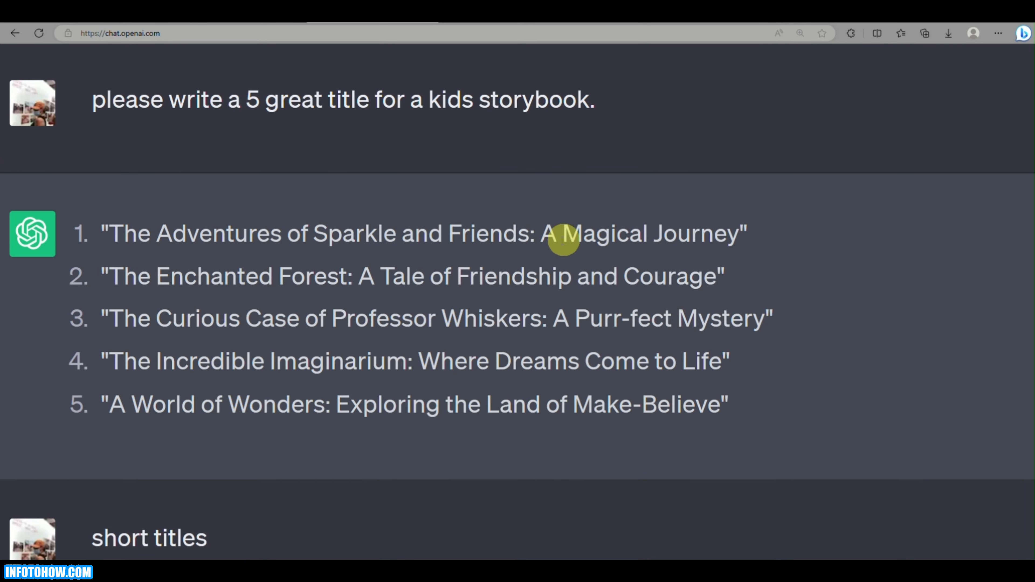
- Switch to ChatGPT, hide the chat history sidebar, and read the storybook titles and the 10-chapter "Professor Whiskers' Mystery" story
scroll(465, 272, down, 5)
scroll(358, 236, down, 2)
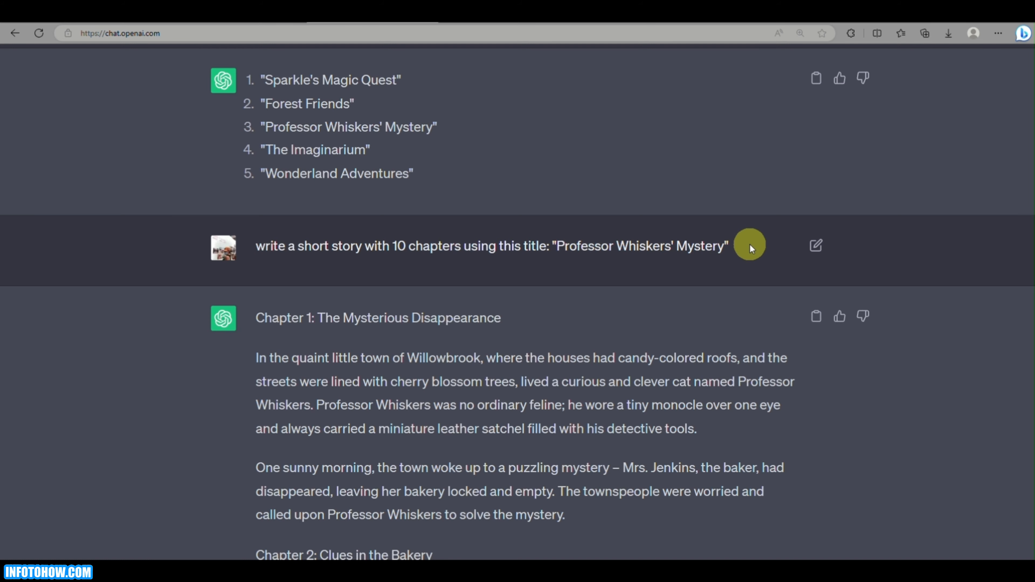
scroll(750, 244, down, 5)
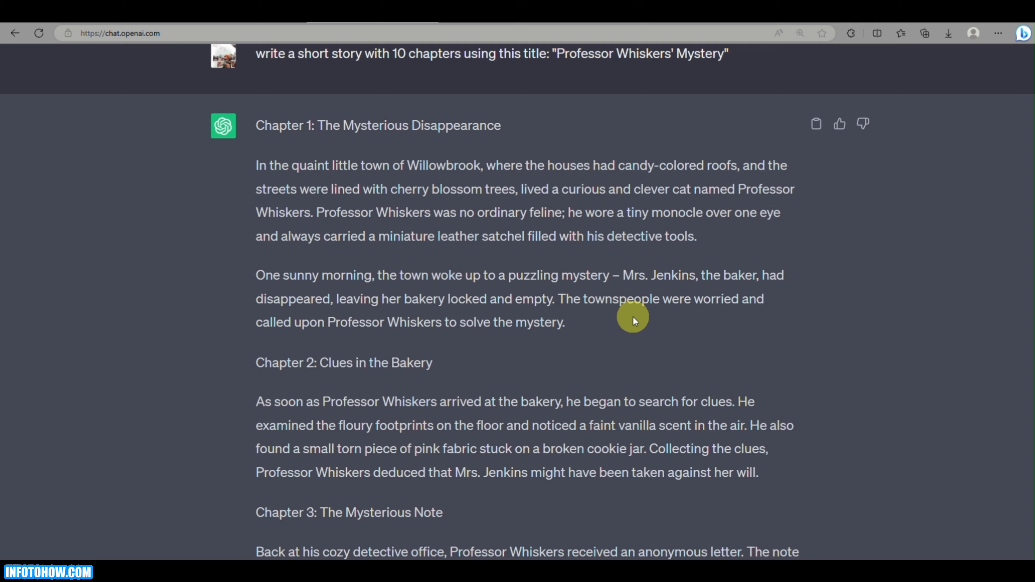
scroll(633, 317, down, 10)
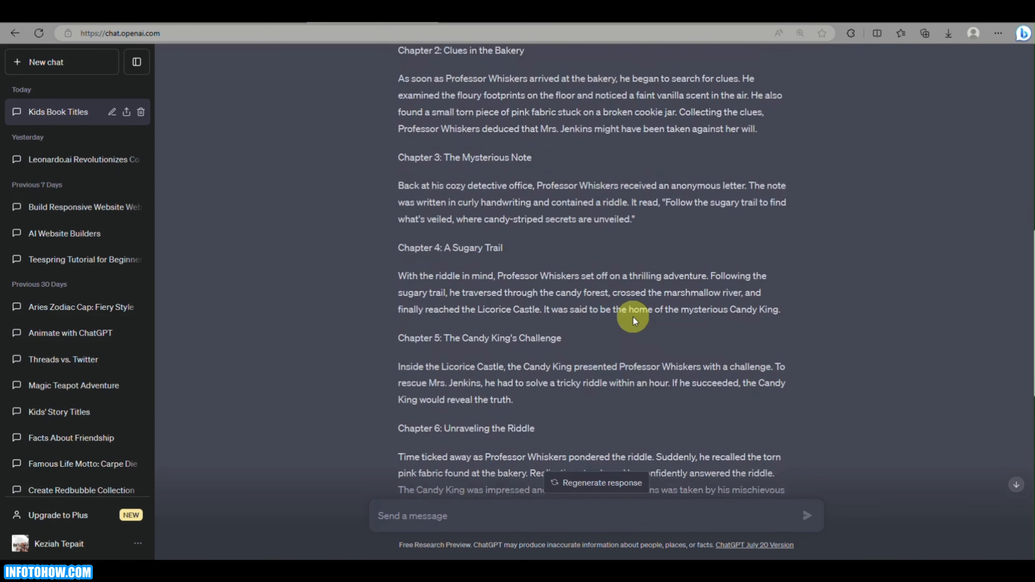
scroll(633, 317, up, 1)
click(133, 67)
scroll(436, 244, down, 3)
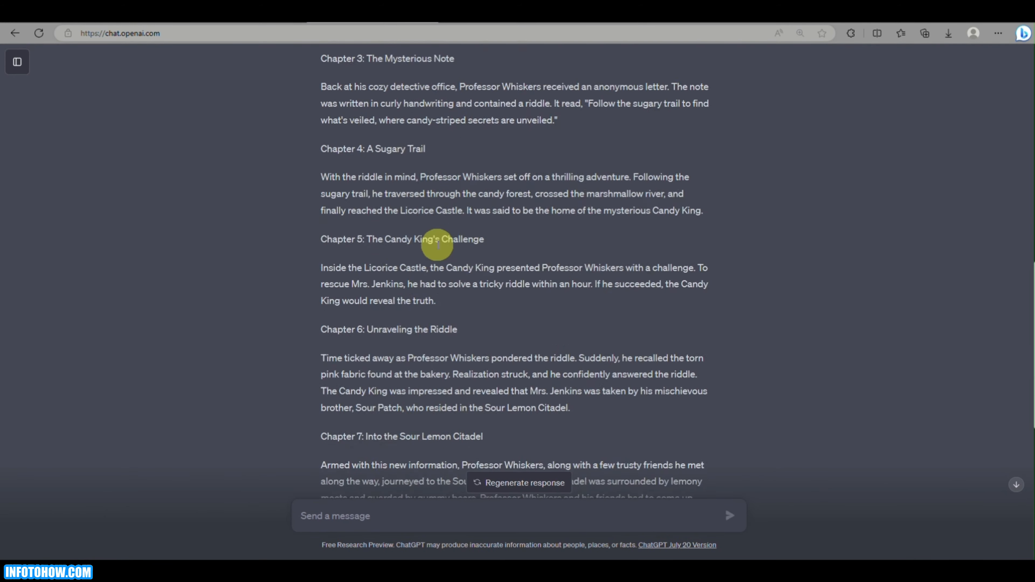
scroll(436, 244, up, 8)
scroll(436, 244, down, 16)
scroll(392, 127, up, 15)
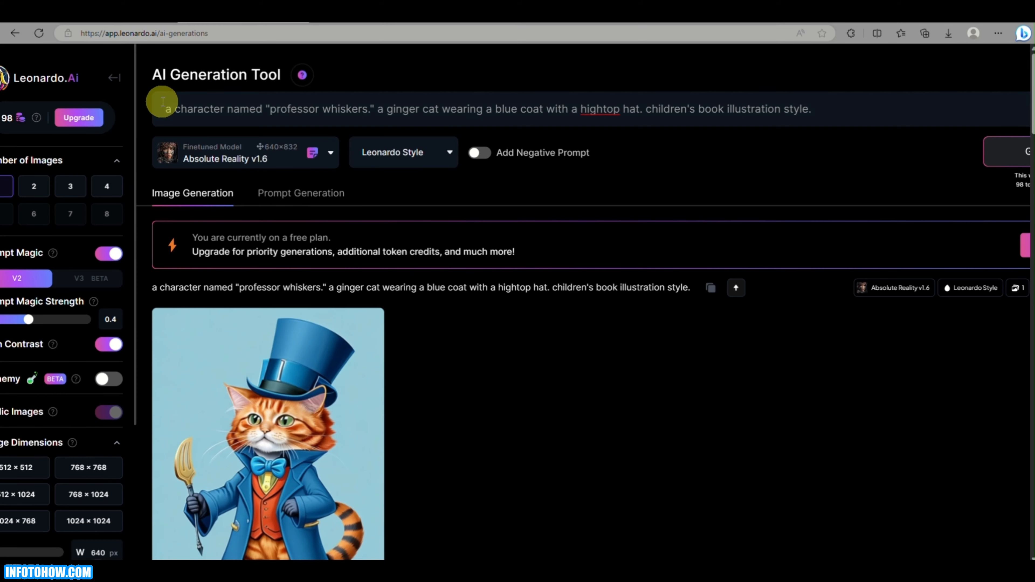
- Switch to Leonardo.Ai and review the "professor whiskers" ginger cat prompt and its generated image
drag(163, 102, 587, 86)
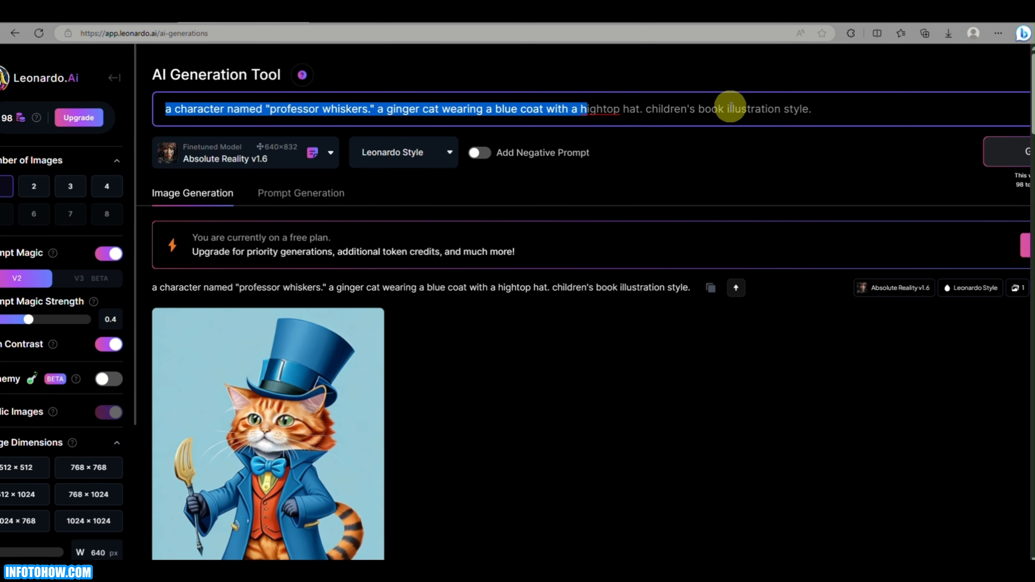
click(647, 108)
click(329, 381)
key(Escape)
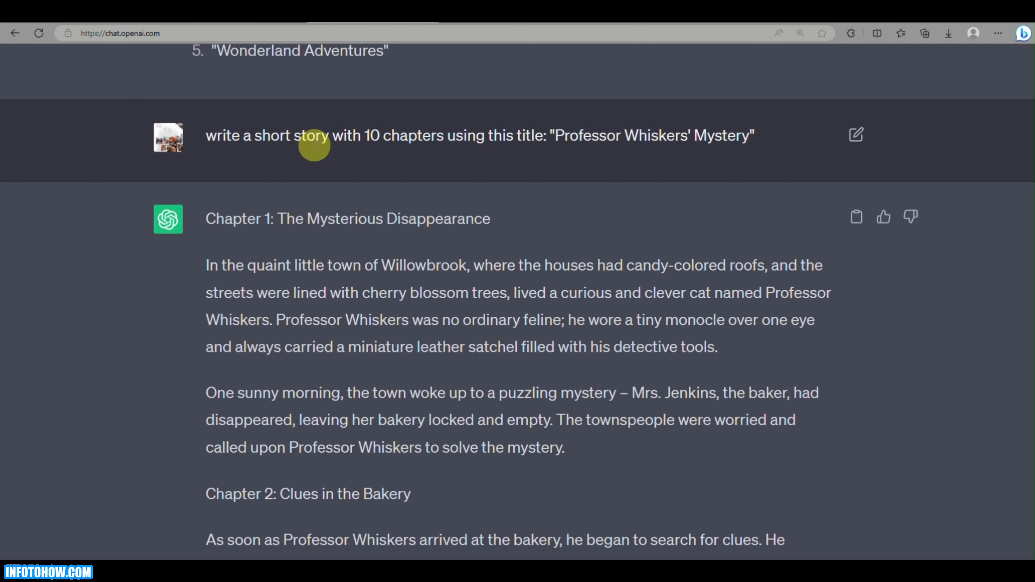
- Append ChatGPT's Chapter 1 sentence, "he wore a tiny monocle over one eye" through "detective tools", to the Leonardo.Ai cat prompt and generate the image
scroll(216, 301, down, 2)
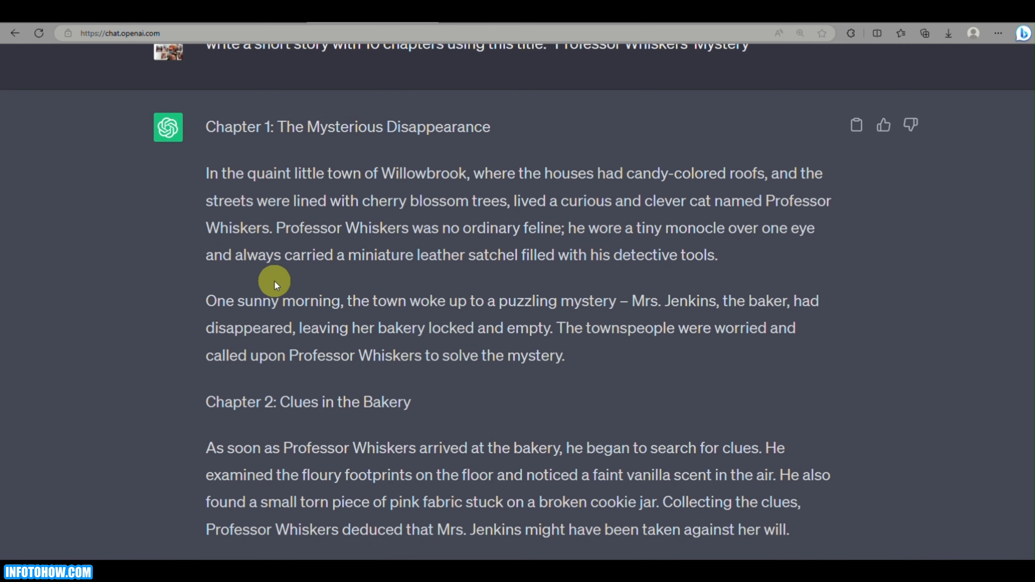
drag(208, 300, 536, 331)
click(448, 229)
drag(571, 228, 784, 253)
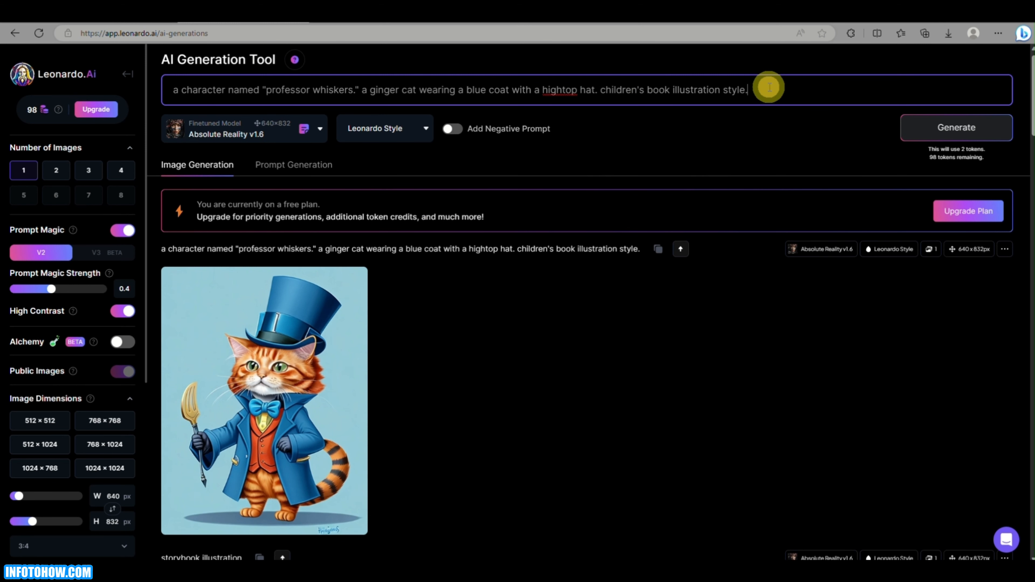
text(He wore a tiny monocle over one eye and always carried a miniature leather satchel filled with his detective tools.)
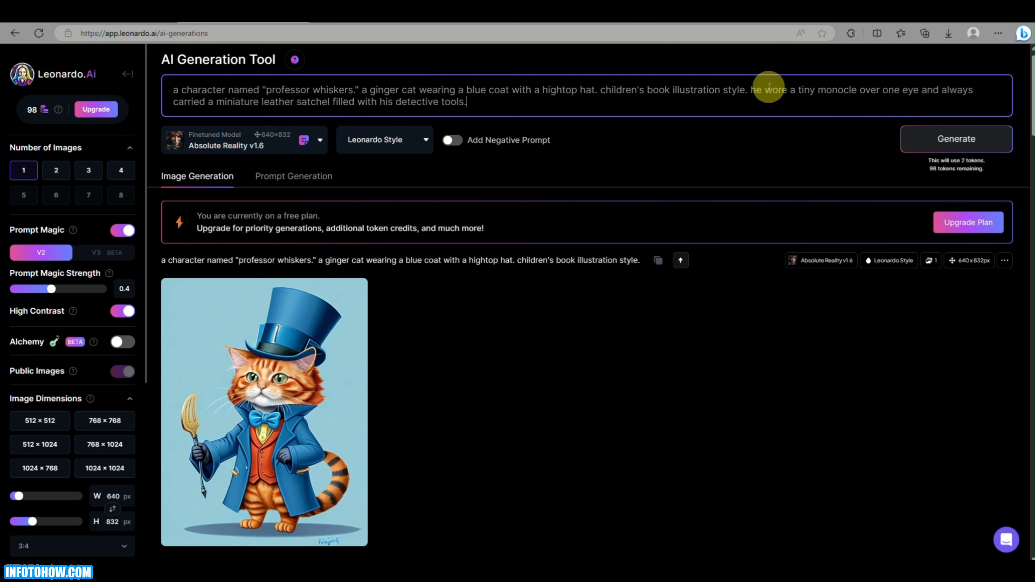
key(Return)
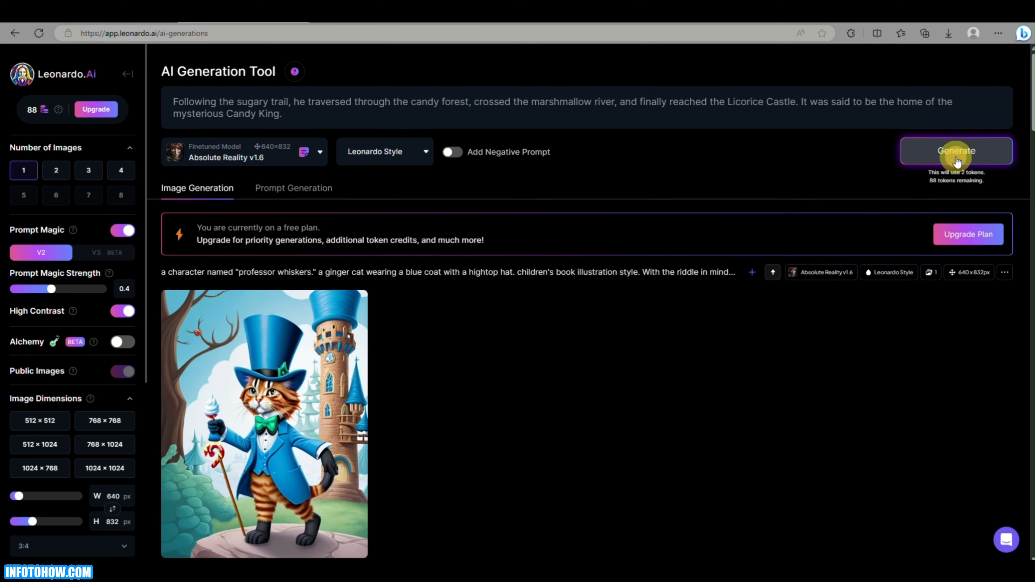
- Generate an image from the candy forest and Licorice Castle prompt, check the Notepad character description, and compare the result with the previous cat image
click(957, 162)
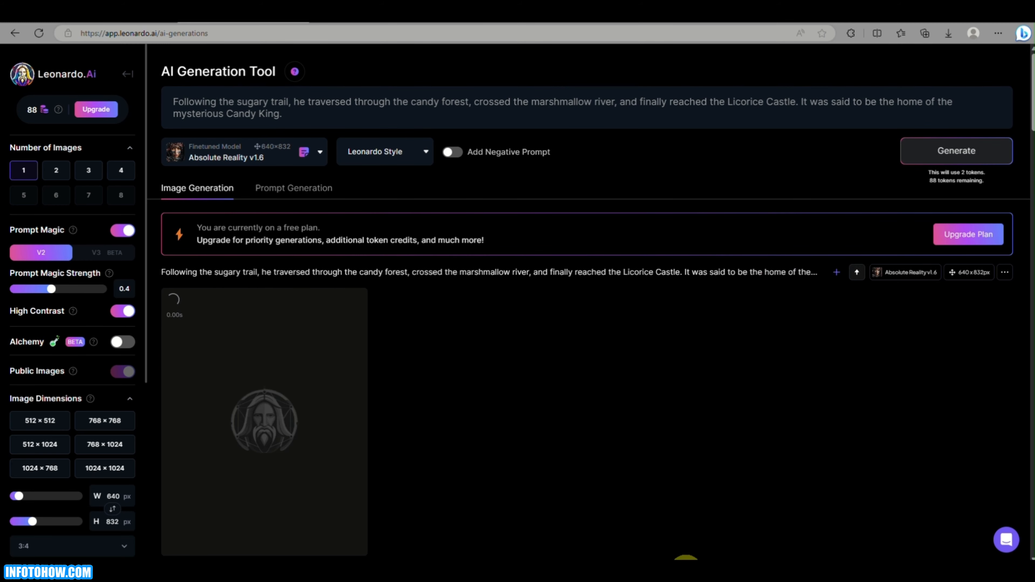
key(alt+Tab)
click(746, 134)
text(a character named "professor whiskers." a ginger cat wearing a blue coat with a hightop hat. children's book illustration style. With the riddle in mind, Professor Whiskers set off on a thrilling adventure.)
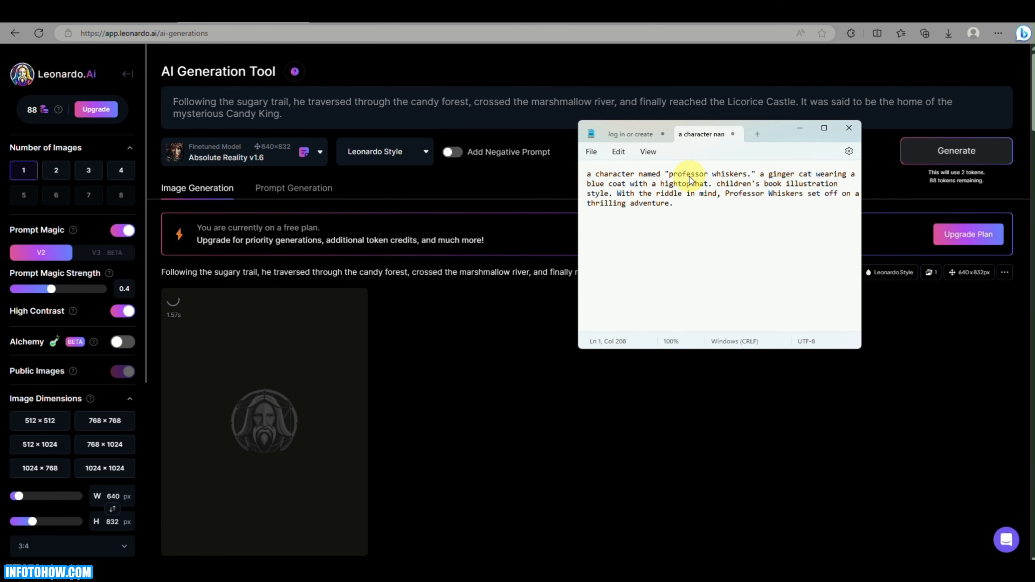
click(458, 364)
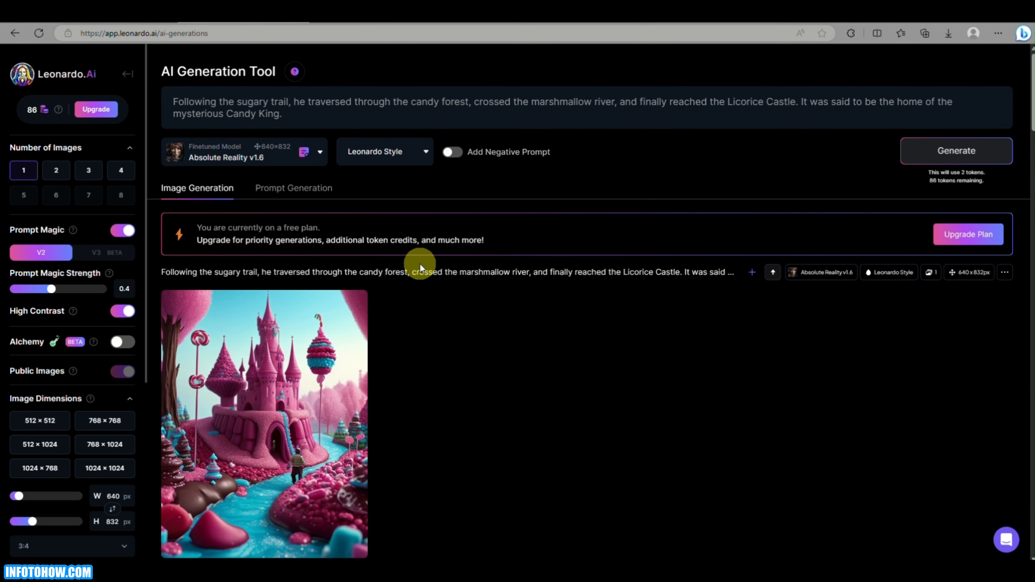
scroll(420, 264, down, 5)
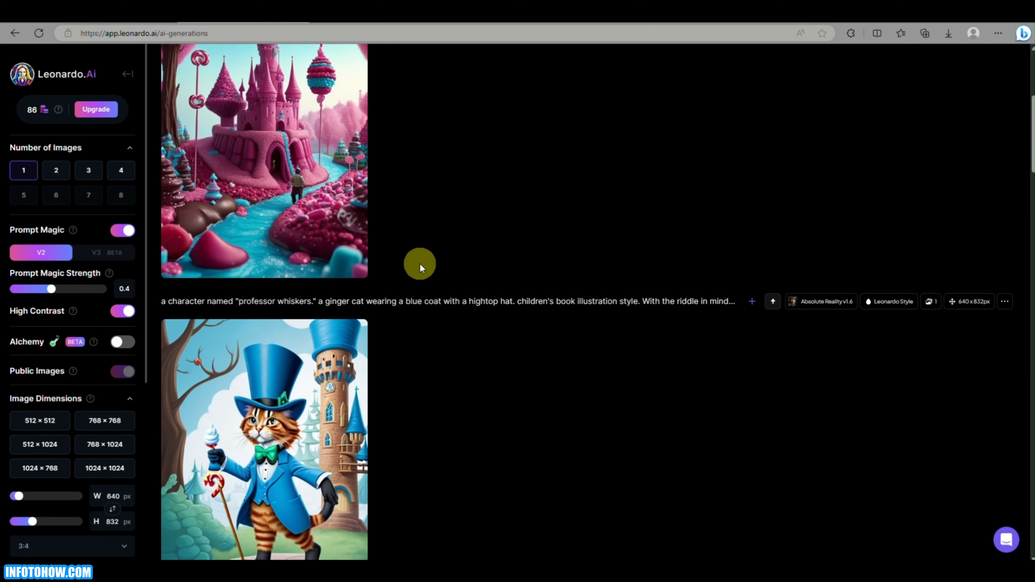
scroll(420, 264, up, 5)
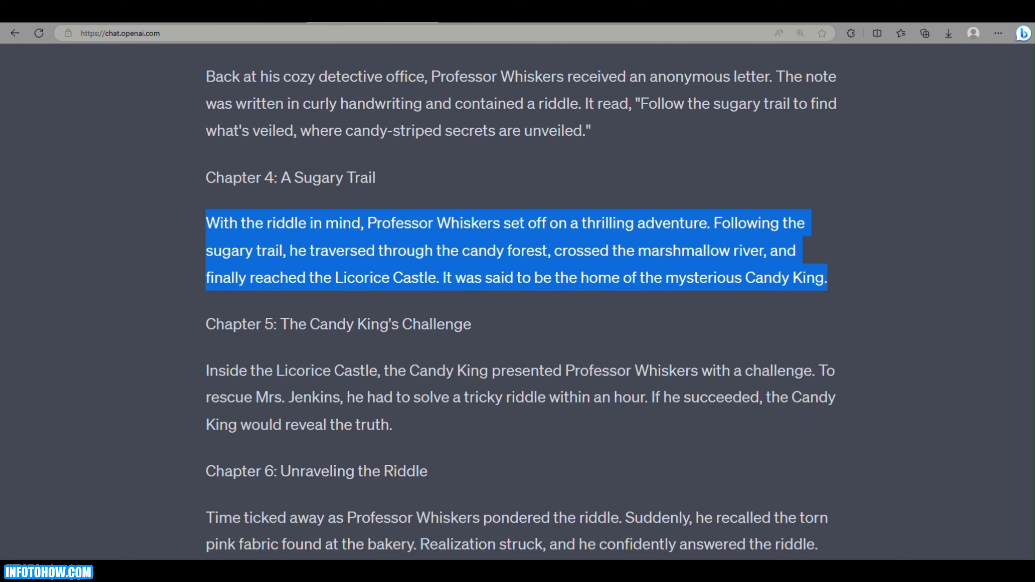
- Copy the Chapter 5 "Inside the Licorice Castle" paragraph from ChatGPT and replace the Leonardo.Ai prompt with it, ending in "::"
scroll(343, 358, down, 2)
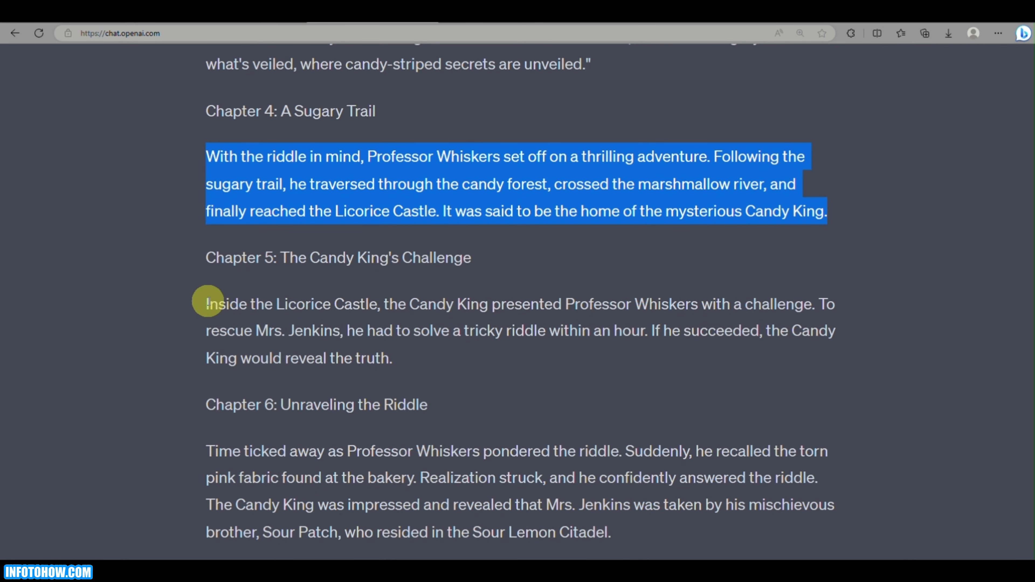
drag(207, 304, 451, 351)
key(ctrl+c)
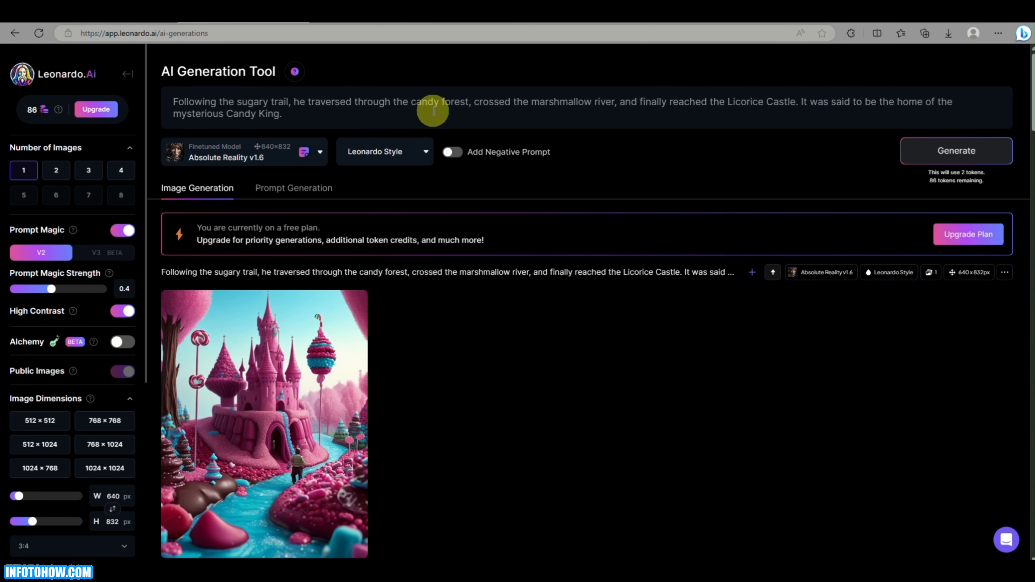
drag(439, 108, 184, 99)
key(ctrl+v)
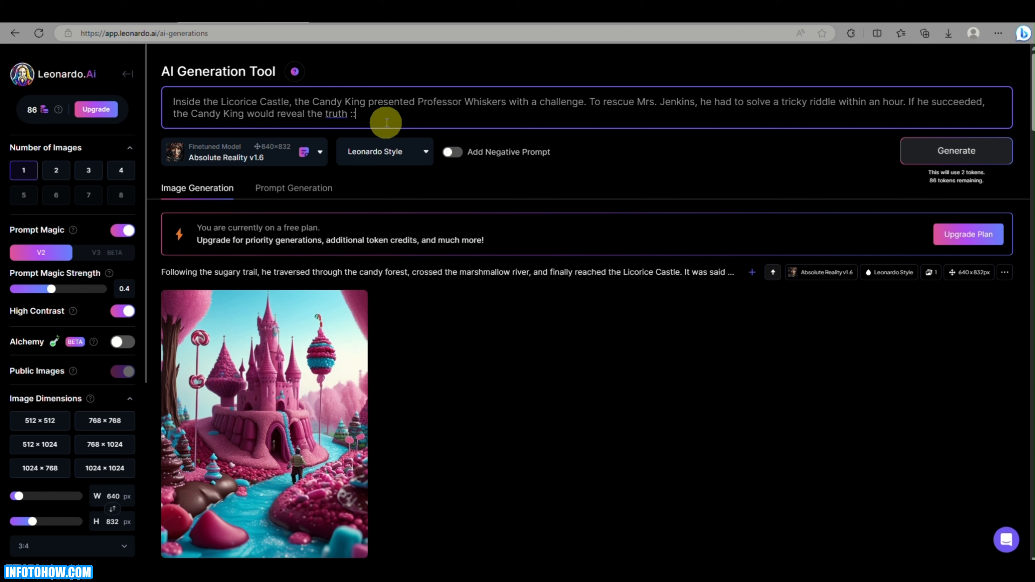
- Copy the ginger cat description through "children's book illustration style." from Notepad, append it after "::" in the Leonardo.Ai prompt, and generate the image
key(alt+Tab)
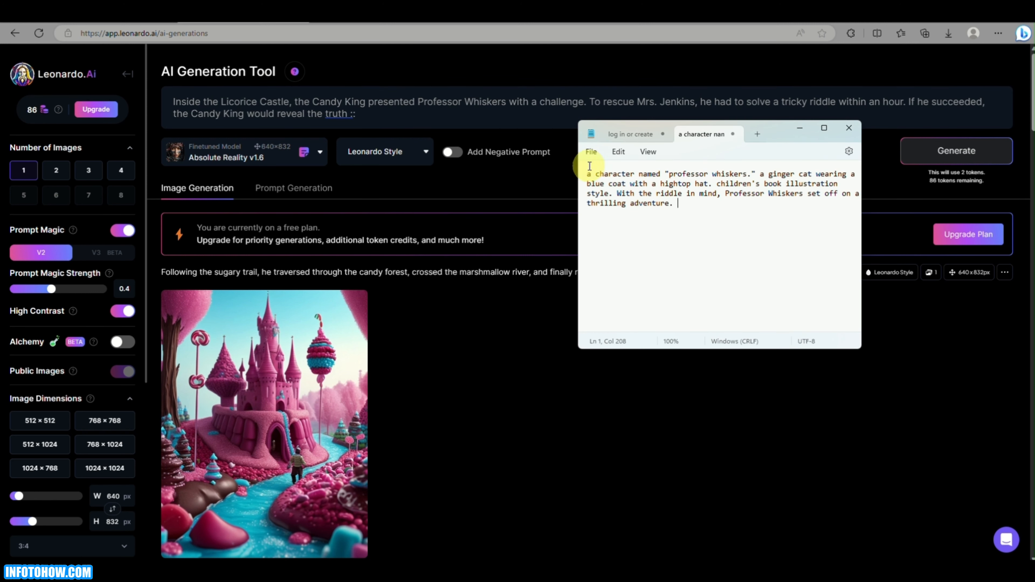
drag(632, 187, 574, 166)
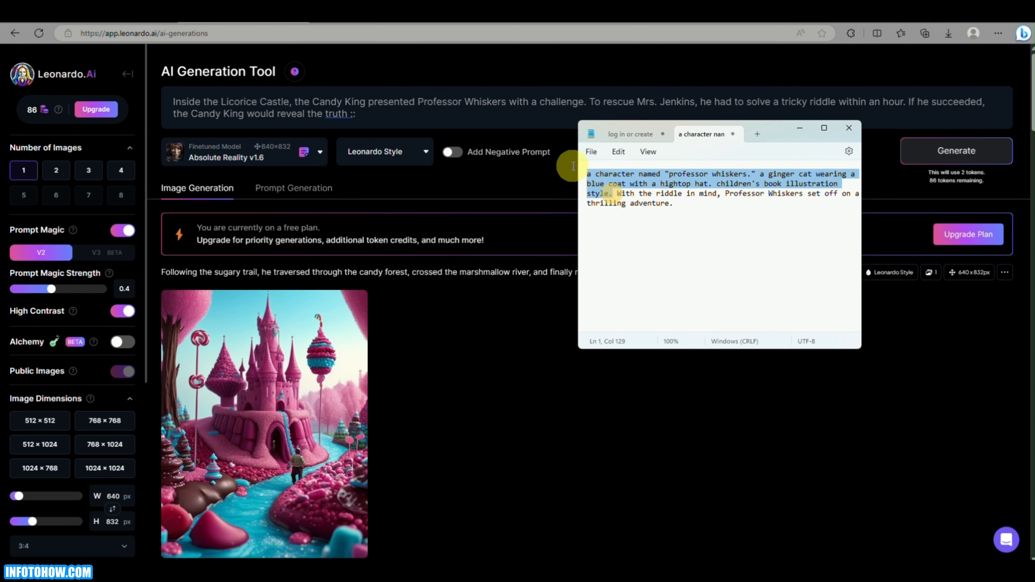
key(ctrl+c)
click(404, 116)
key(ctrl+v)
key(Return)
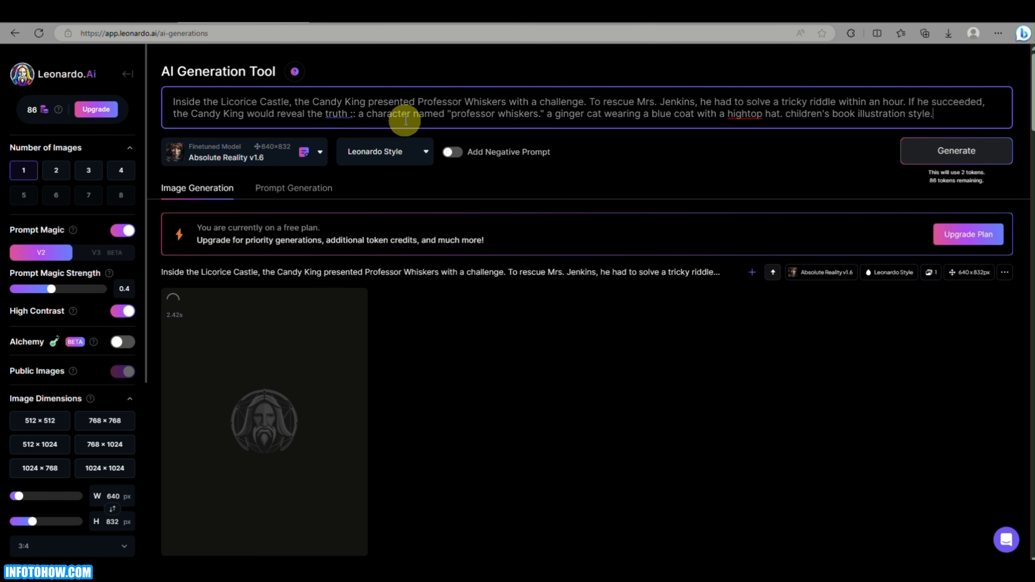
- Rearrange the prompt so the ginger cat description and "::" precede the Licorice Castle text, and generate the image
scroll(296, 363, down, 2)
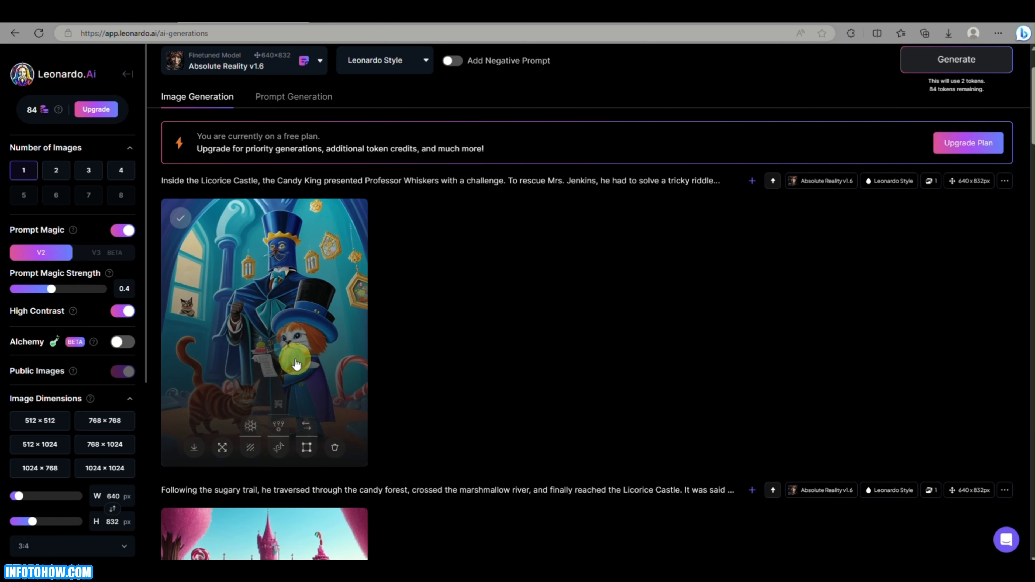
scroll(296, 363, up, 2)
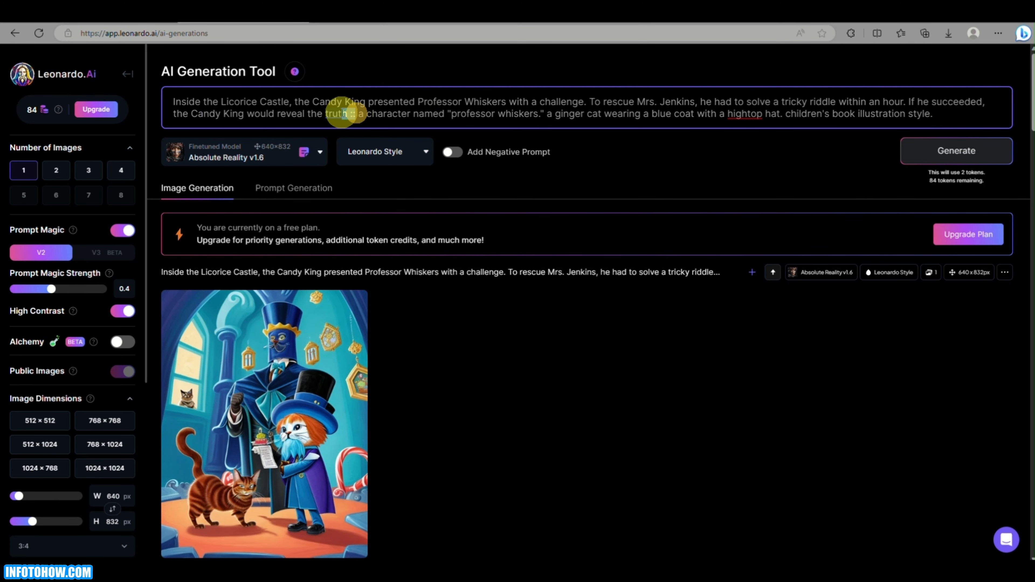
drag(353, 116, 938, 151)
key(BackSpace)
key(ctrl+v)
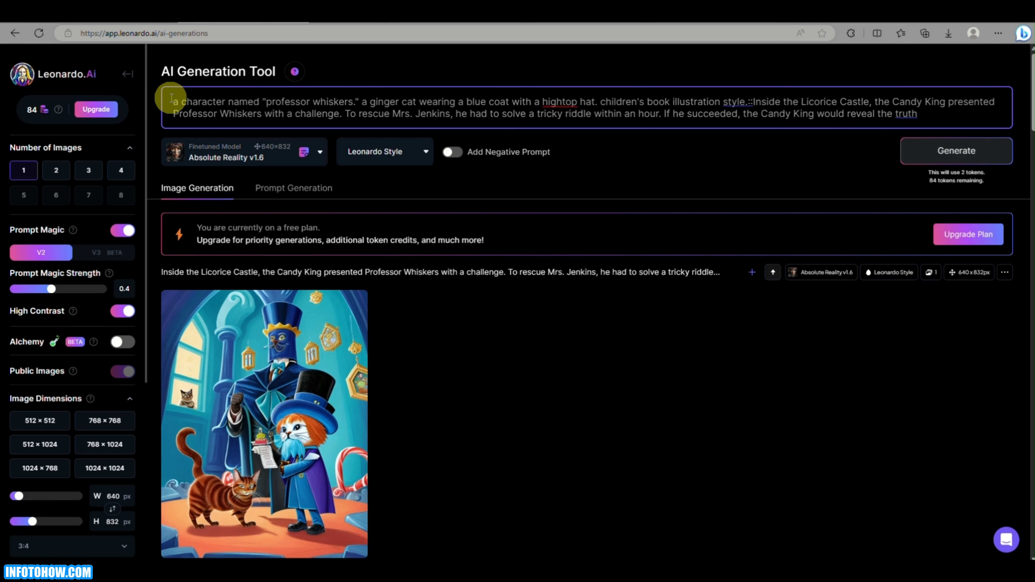
key(ctrl+Return)
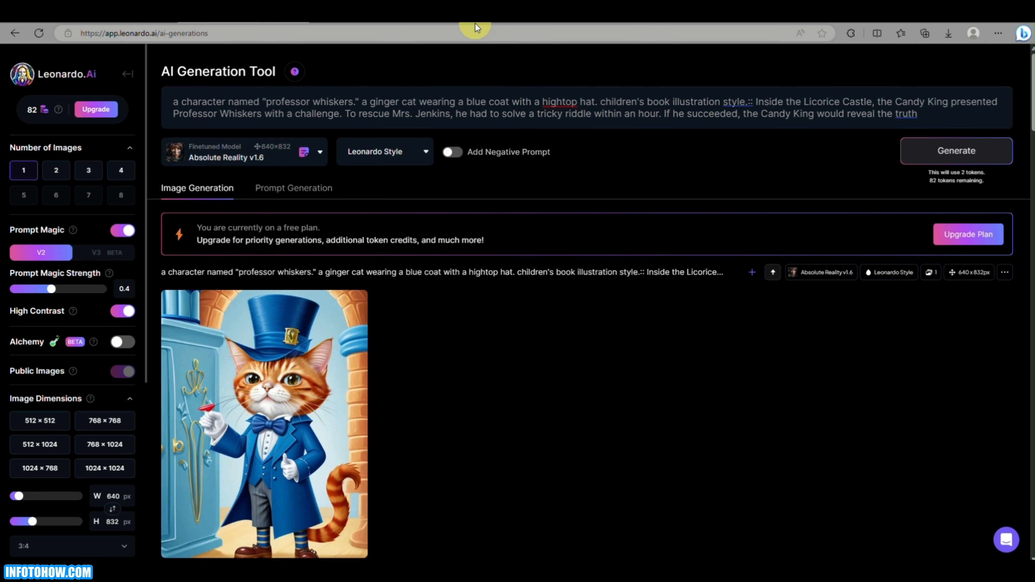
- Review the generated Professor Whiskers images, from the Willowbrook celebration back to the Licorice Castle scene
key(ctrl+Tab)
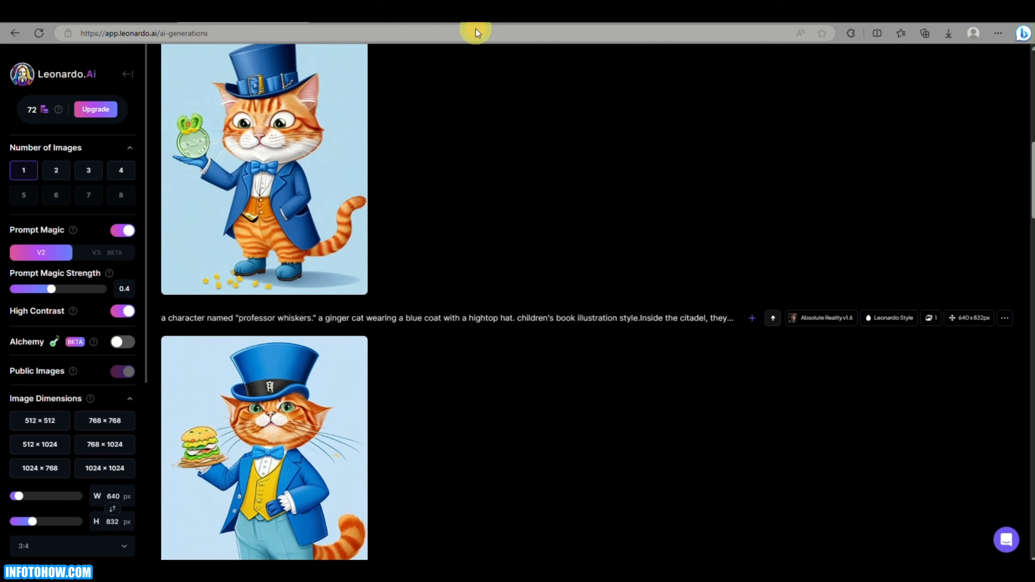
scroll(423, 227, up, 10)
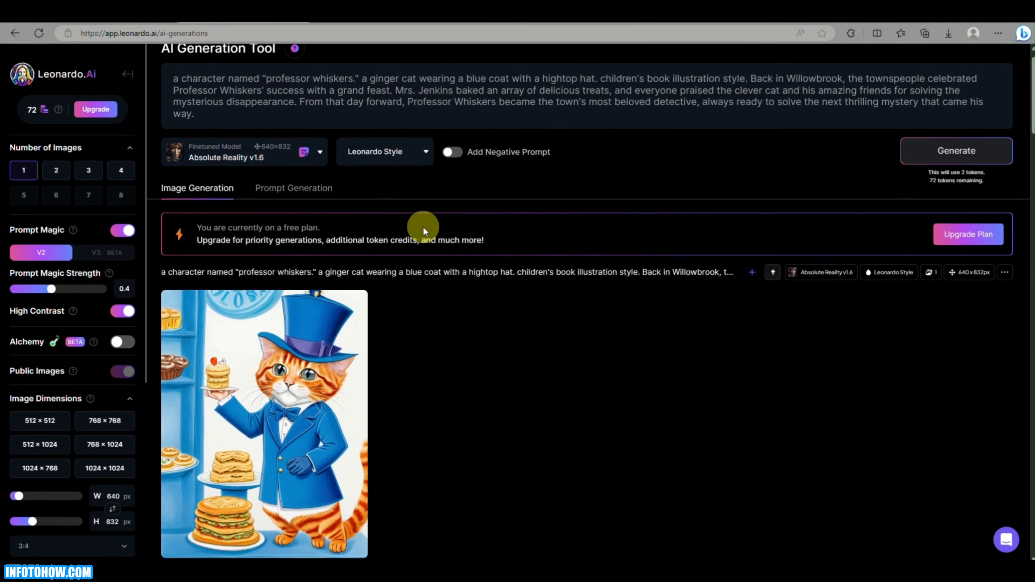
scroll(424, 445, down, 10)
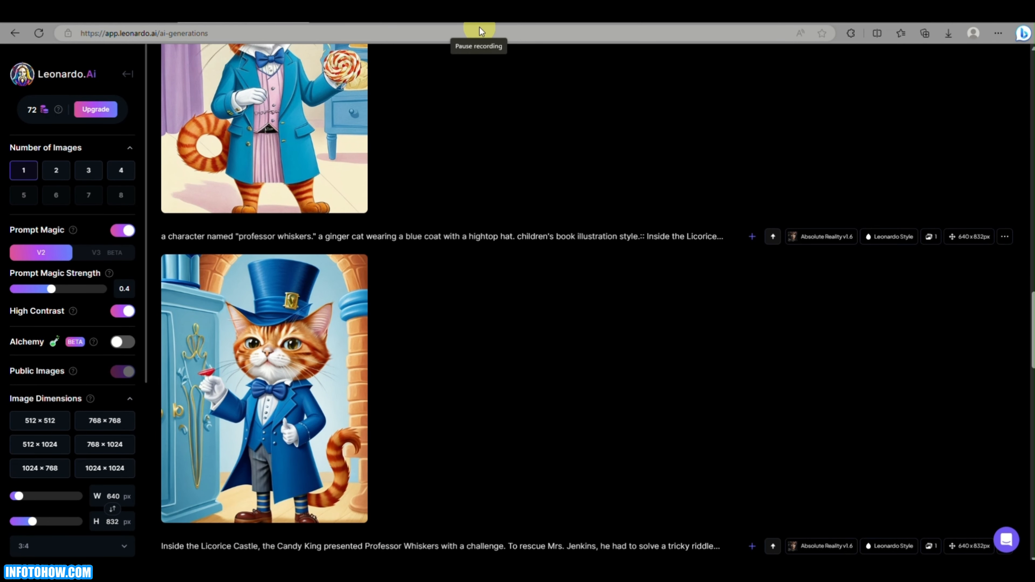
click(479, 30)
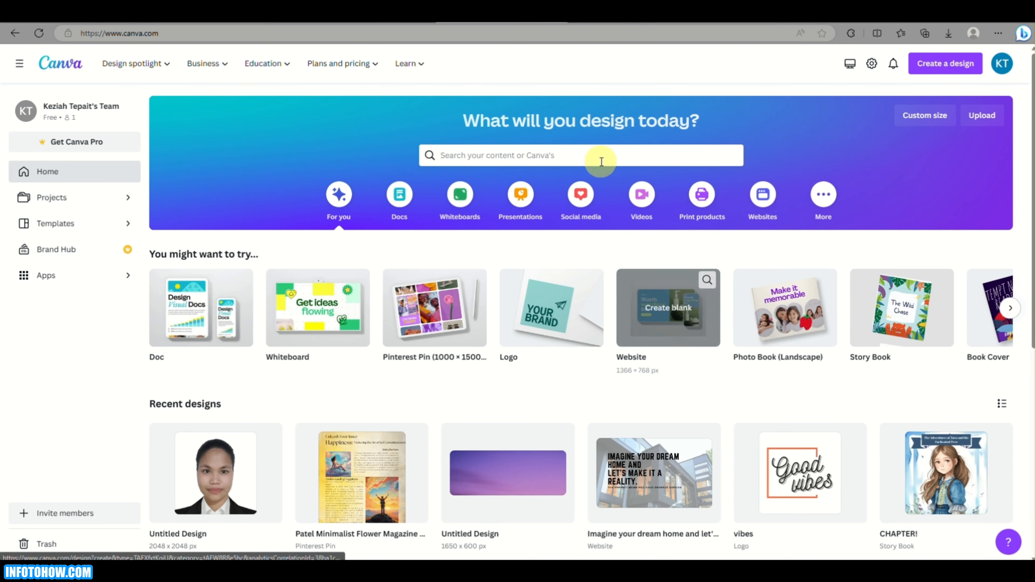
- In Canva, search for "story", browse the Story Book templates and create a blank Story Book
click(601, 160)
text(story)
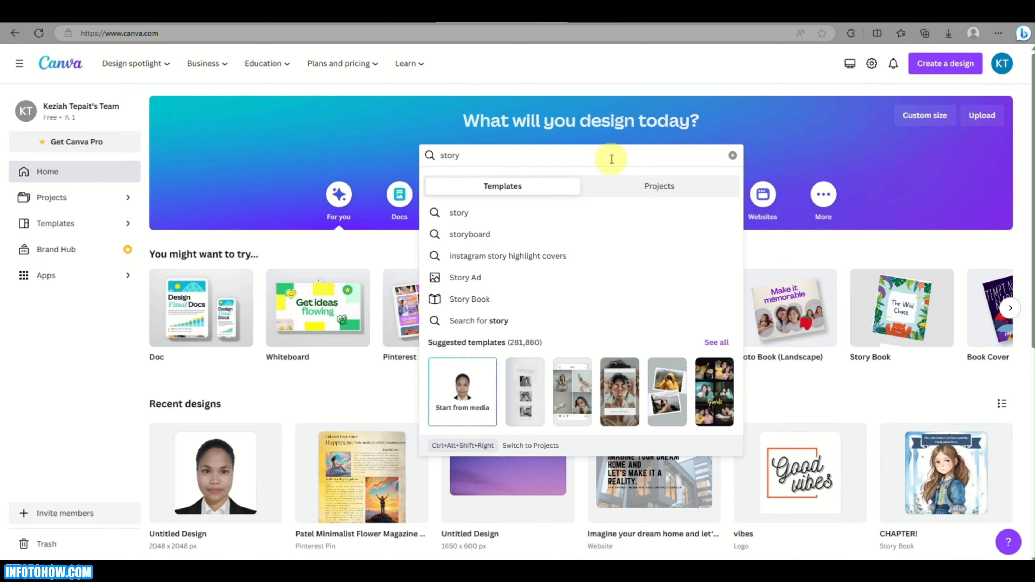
click(470, 300)
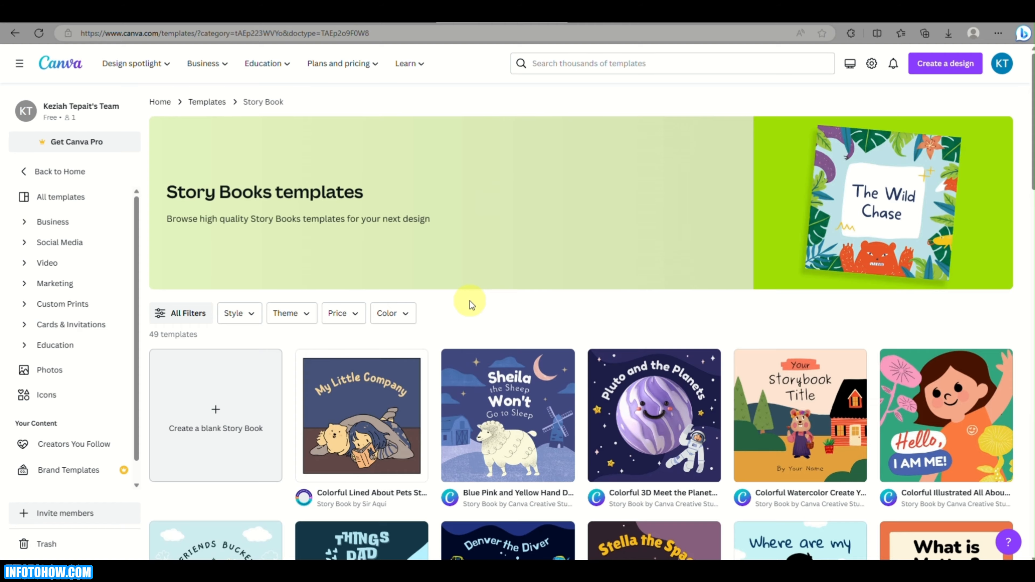
scroll(469, 300, down, 15)
scroll(364, 255, up, 11)
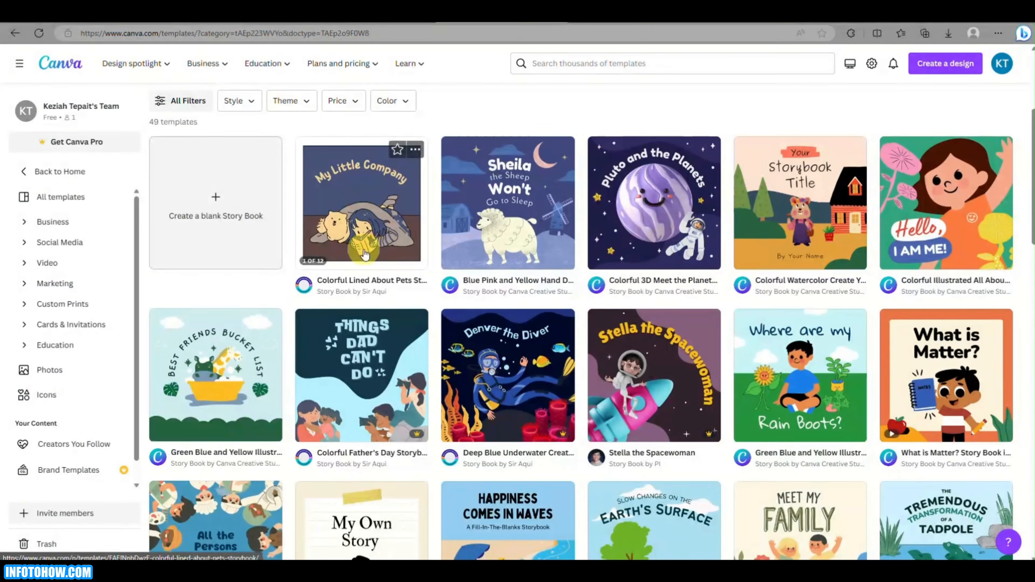
click(223, 224)
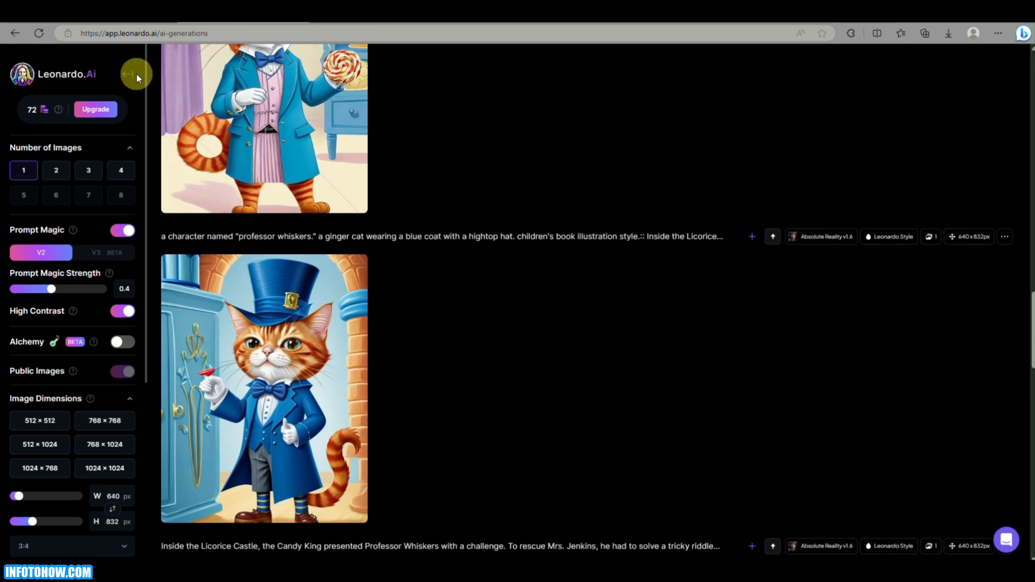
- Open the Leonardo.Ai personal feed and download the newest Professor Whiskers images one after another, dismissing the multiple-download request
click(127, 76)
click(82, 222)
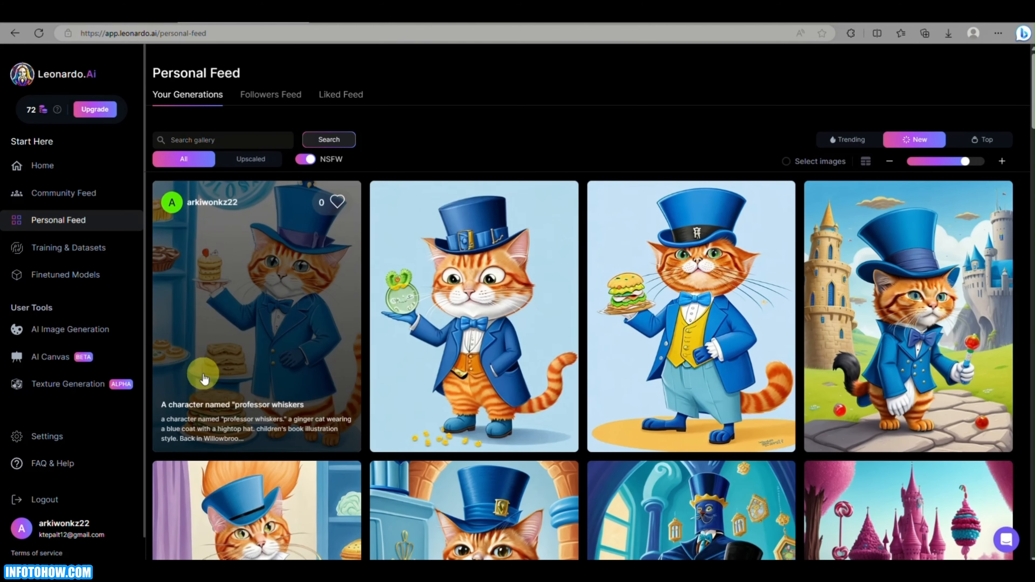
click(249, 287)
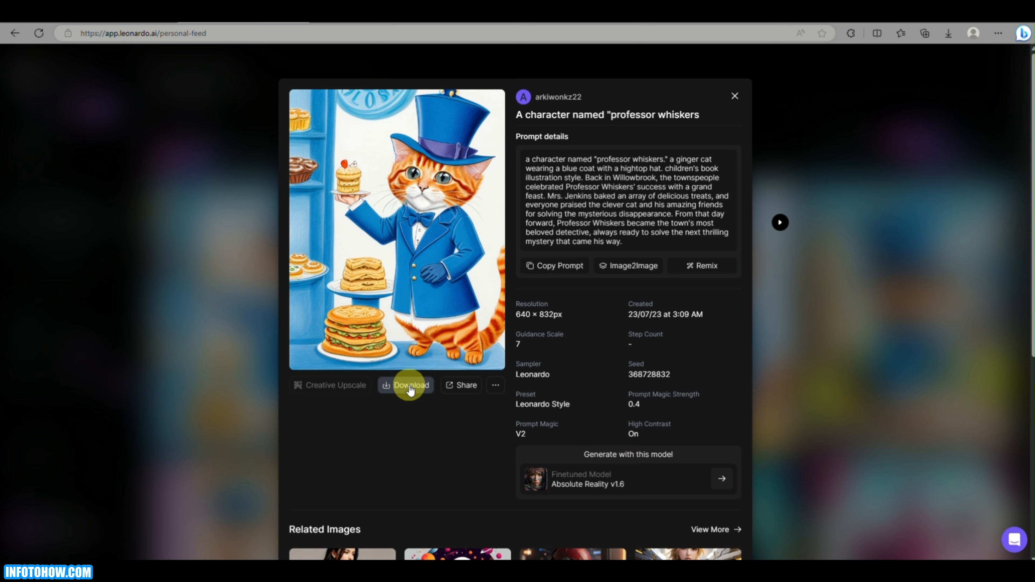
click(411, 390)
key(Right)
click(411, 390)
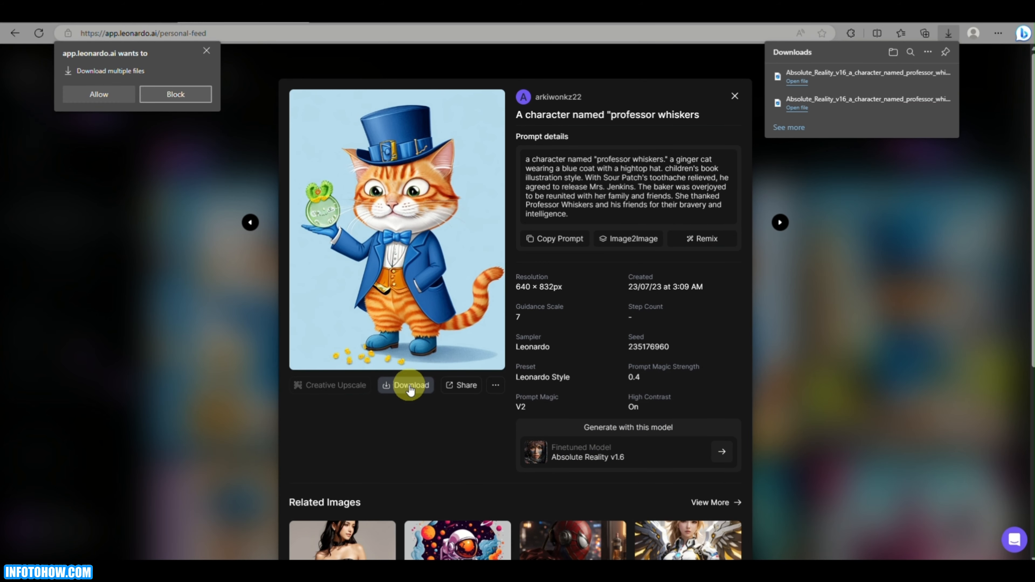
click(780, 222)
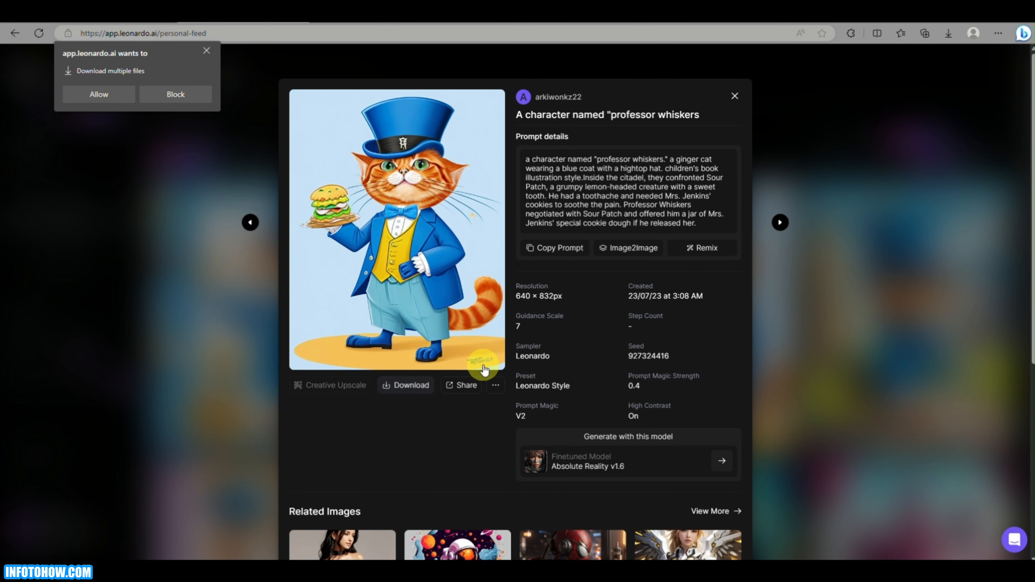
click(206, 50)
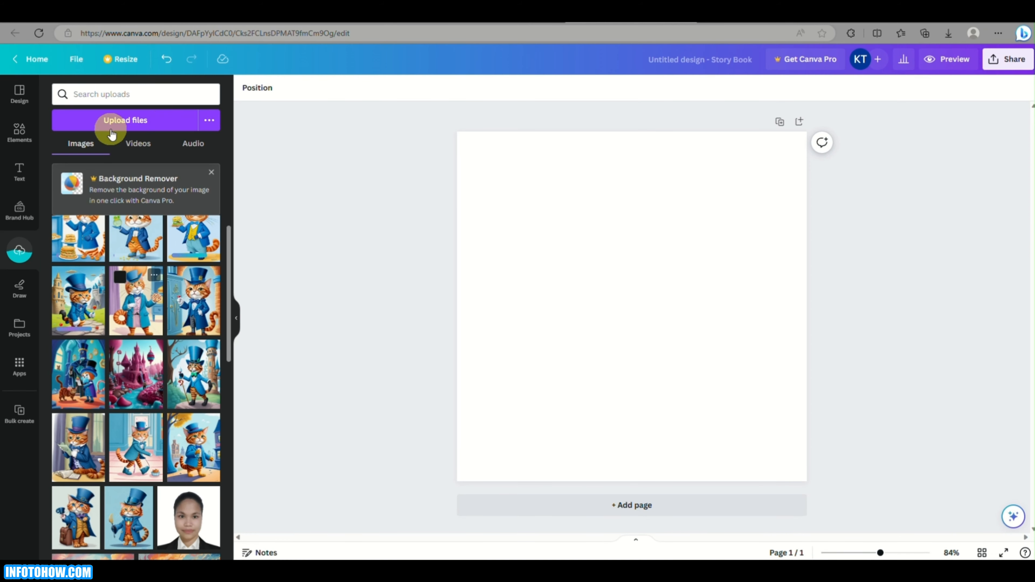
- In the Canva story book, search the elements for "frame" and add the black-bordered portrait frame with beige tape
click(20, 133)
click(148, 86)
text(frame)
click(102, 141)
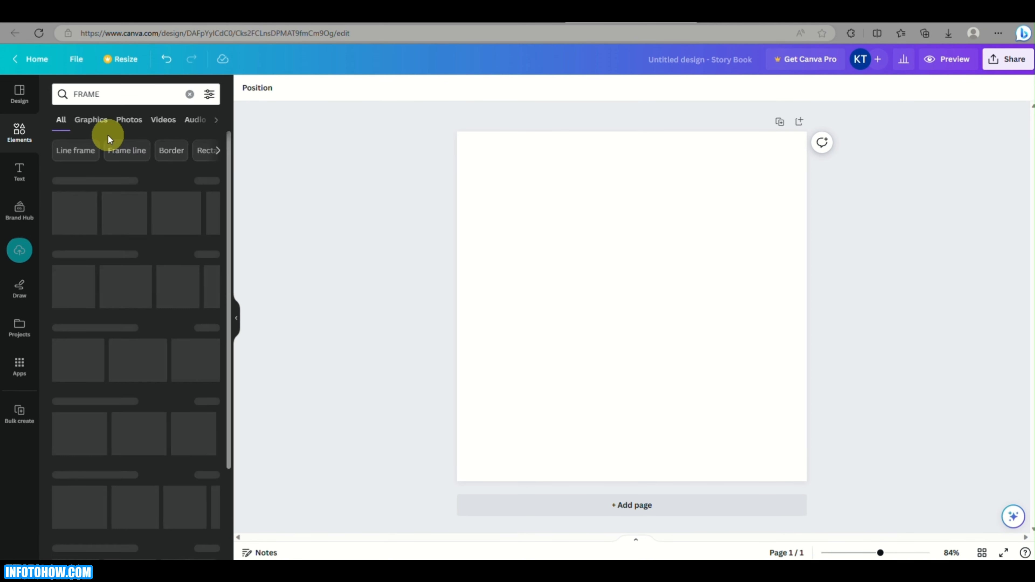
click(210, 178)
scroll(156, 379, down, 10)
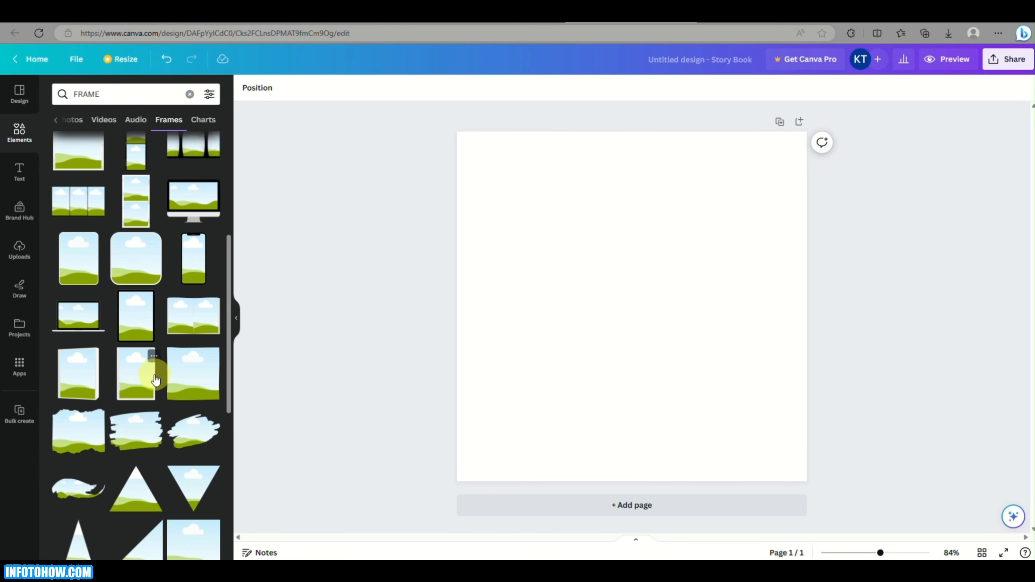
scroll(155, 366, down, 15)
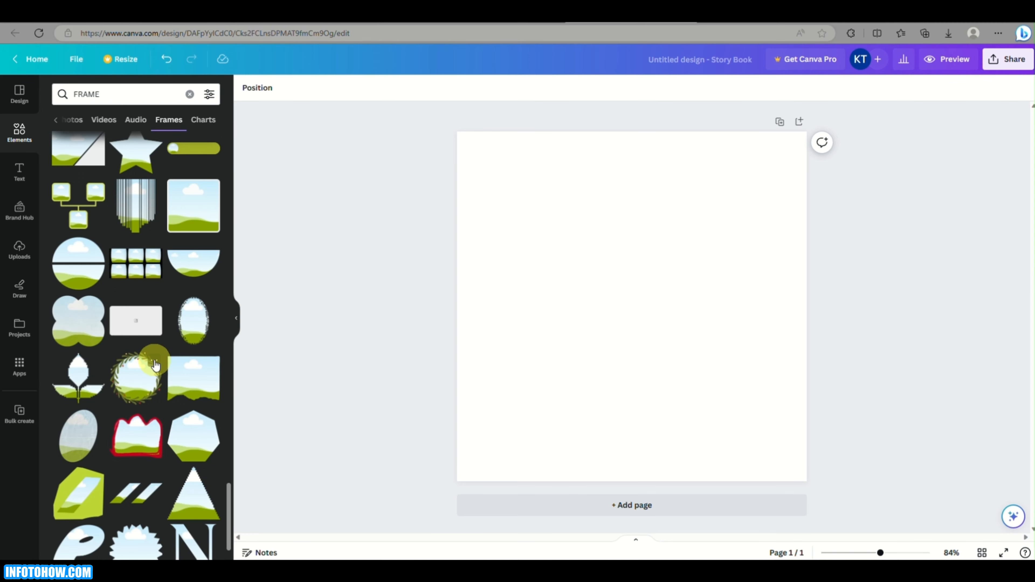
scroll(155, 361, down, 10)
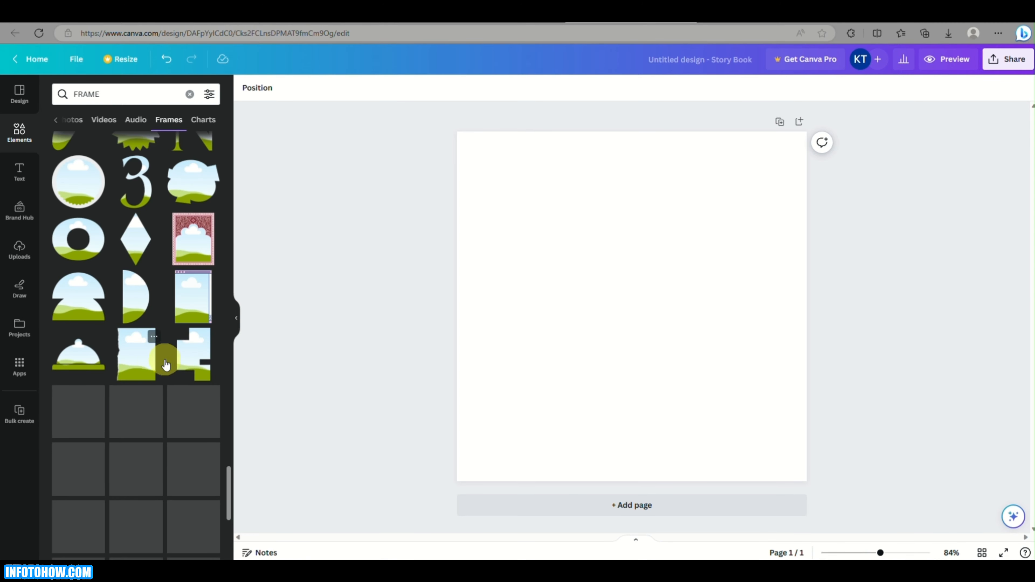
scroll(99, 481, down, 10)
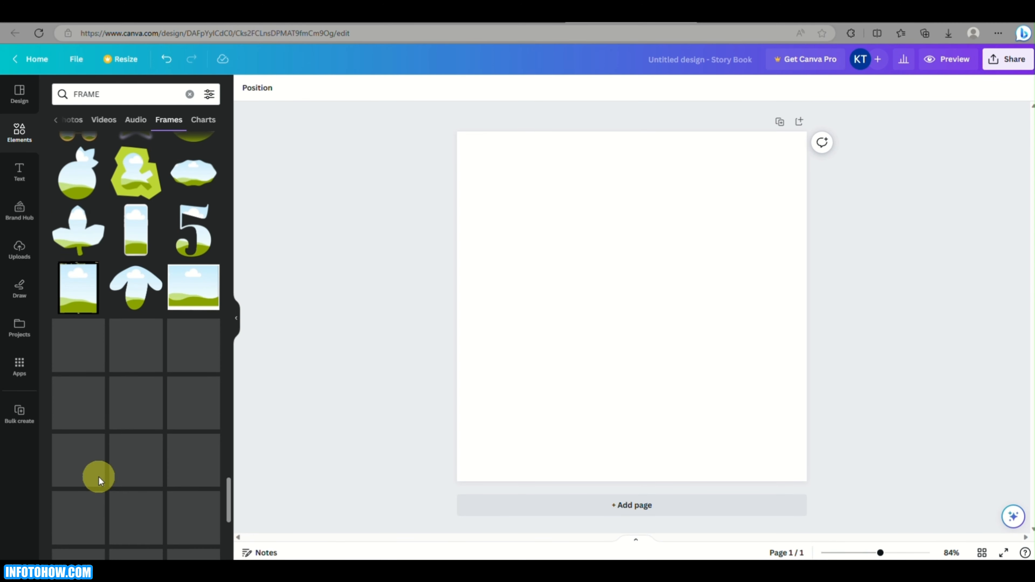
click(198, 382)
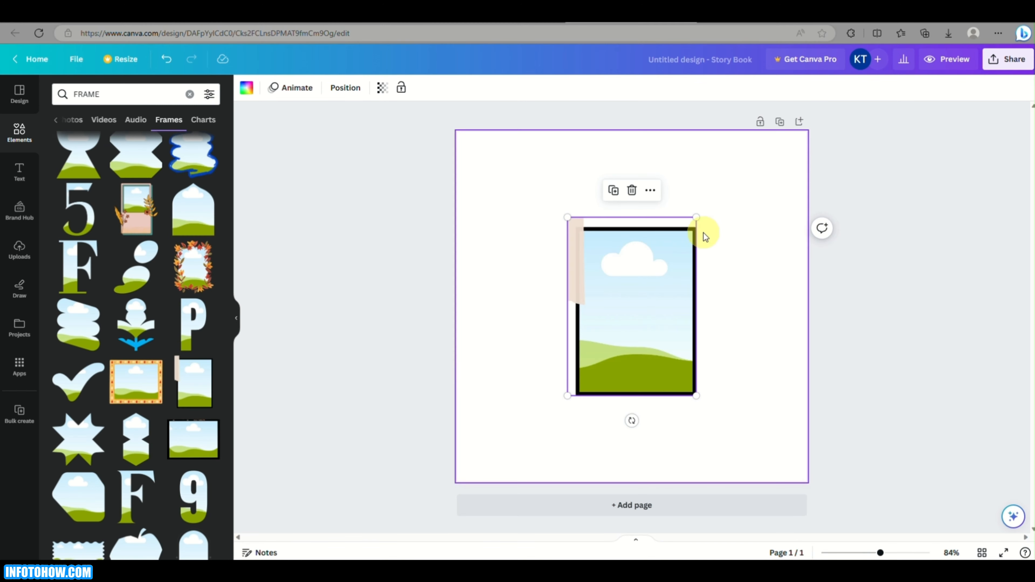
- Enlarge the frame, move it to the left part of the page, and fill it with the uploaded cat holding a cup beside a suitcase
drag(705, 229, 802, 131)
drag(652, 268, 559, 322)
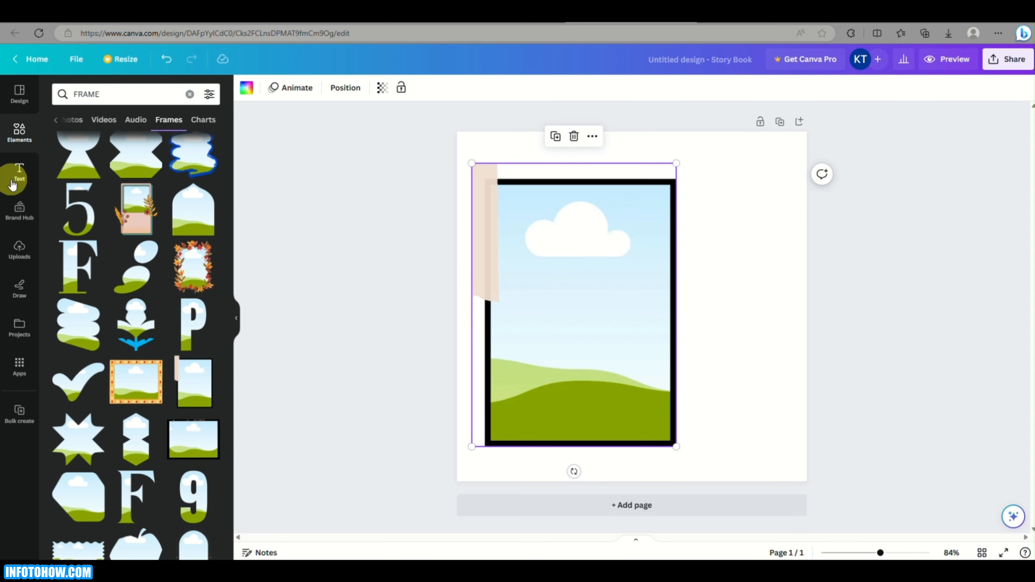
click(18, 246)
scroll(83, 339, down, 5)
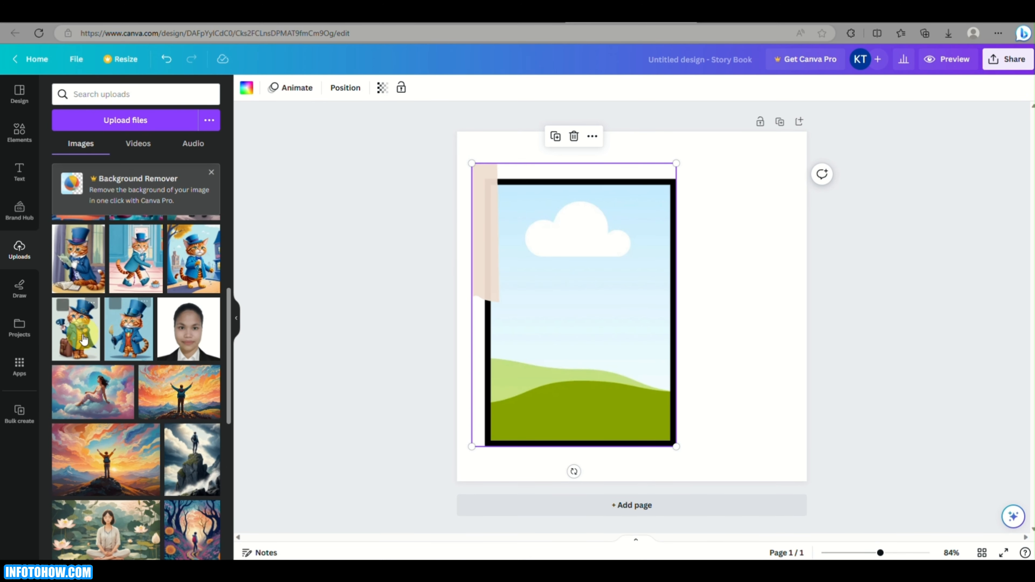
drag(81, 320, 570, 348)
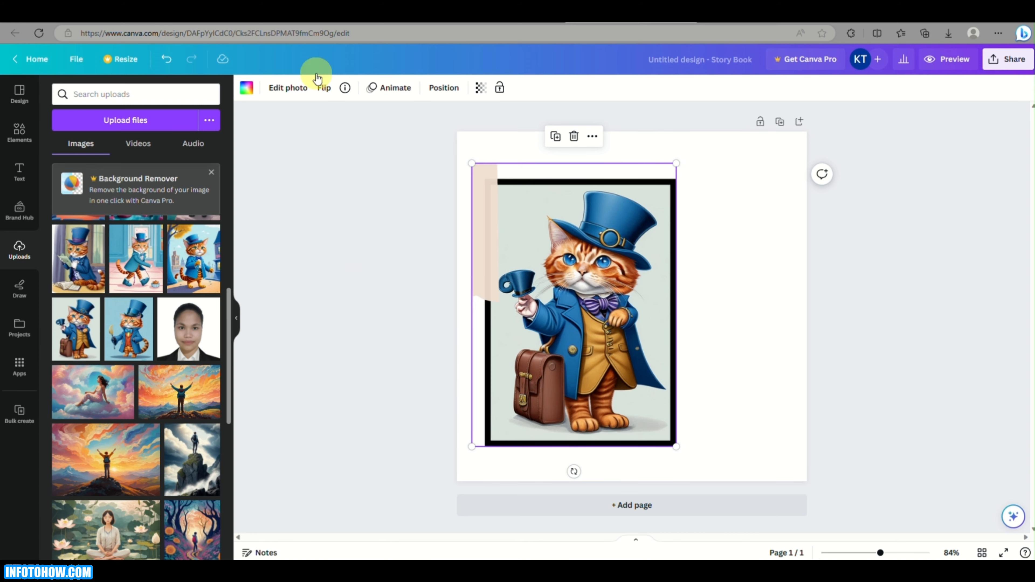
- Add a body text box to the page
click(19, 173)
scroll(132, 335, down, 2)
click(154, 185)
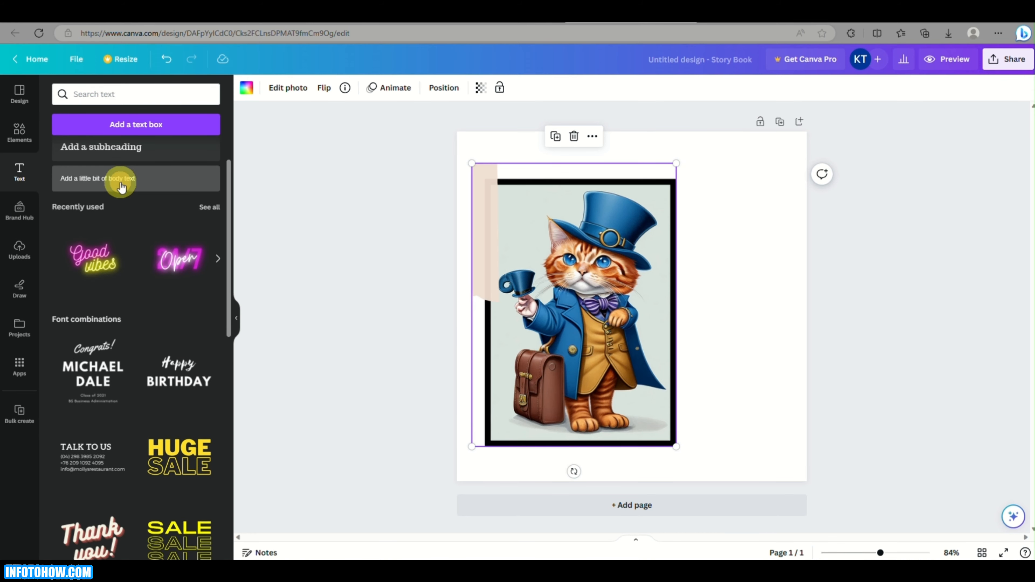
scroll(162, 389, down, 5)
scroll(177, 302, up, 5)
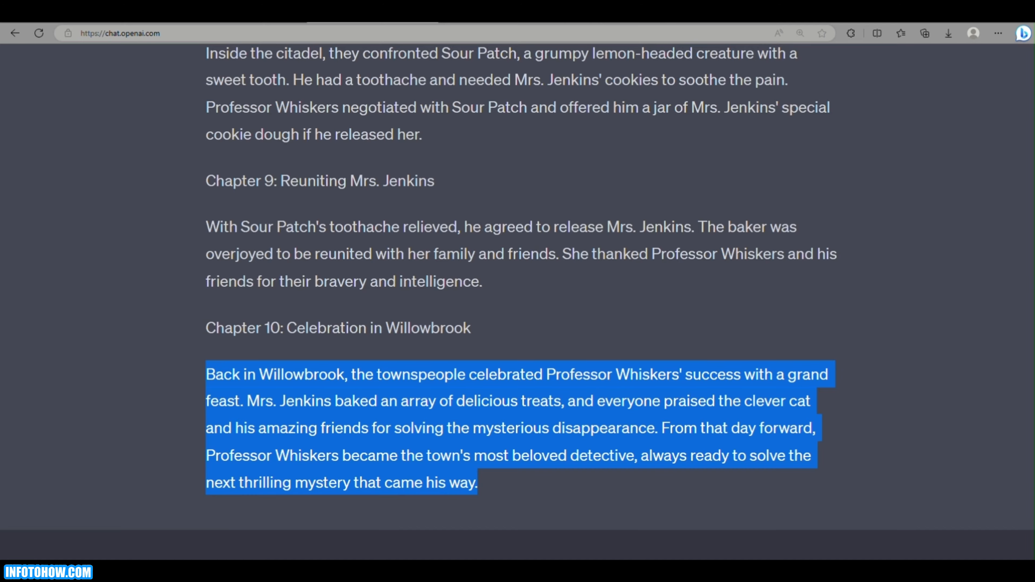
- Copy the "Chapter 1: The Mysterious Disappearance" heading and its two paragraphs from the ChatGPT story
scroll(325, 261, up, 20)
drag(212, 147, 591, 407)
click(207, 147)
drag(207, 147, 684, 364)
key(ctrl+c)
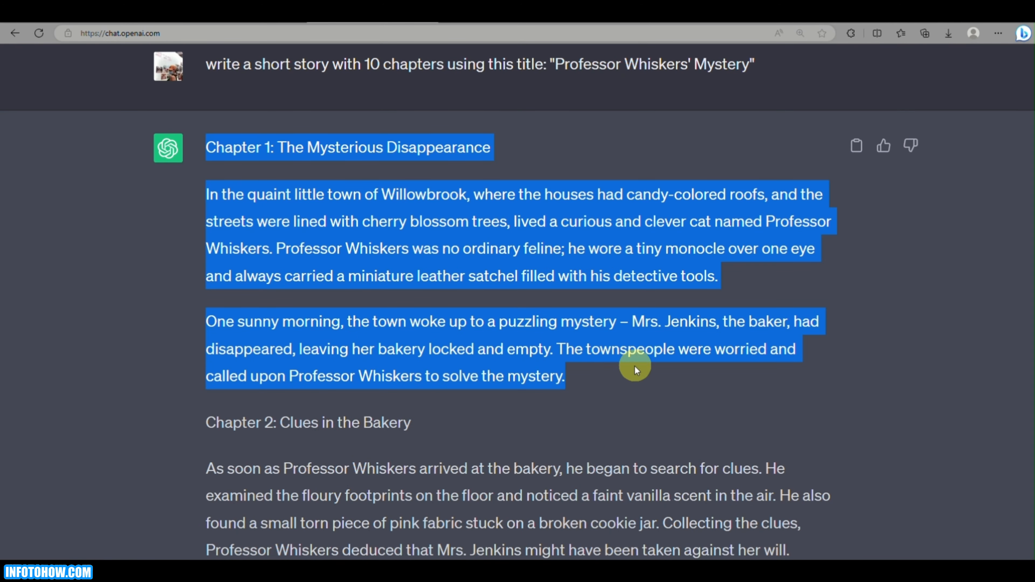
- Replace the body text placeholder in Canva with the copied Chapter 1 heading and paragraphs
click(625, 21)
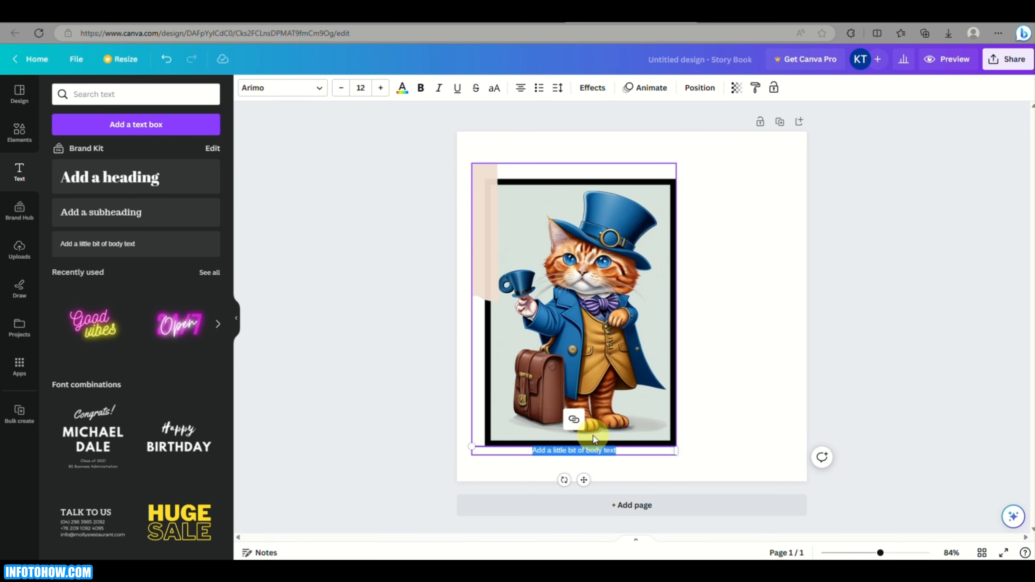
key(ctrl+v)
key(ctrl+z)
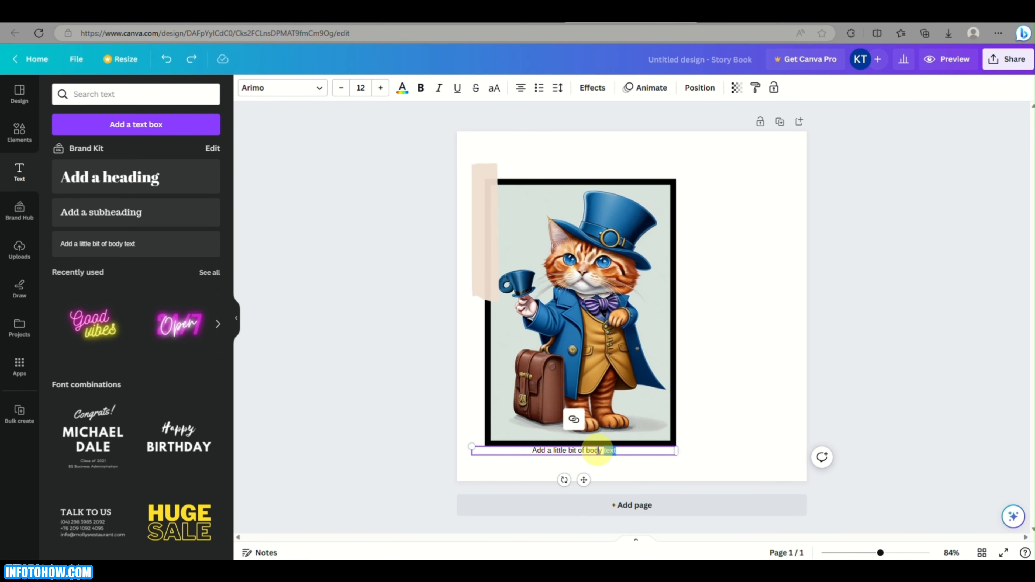
key(ctrl+v)
click(721, 467)
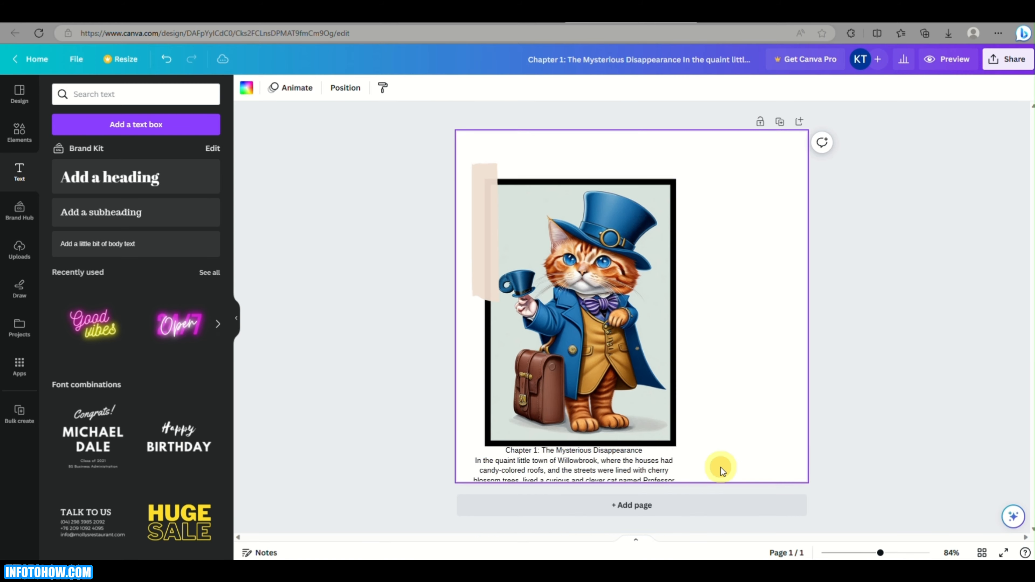
- Move the Chapter 1 text to the right side of the page, narrow it into a tall column and enlarge it
click(619, 469)
drag(653, 457, 722, 248)
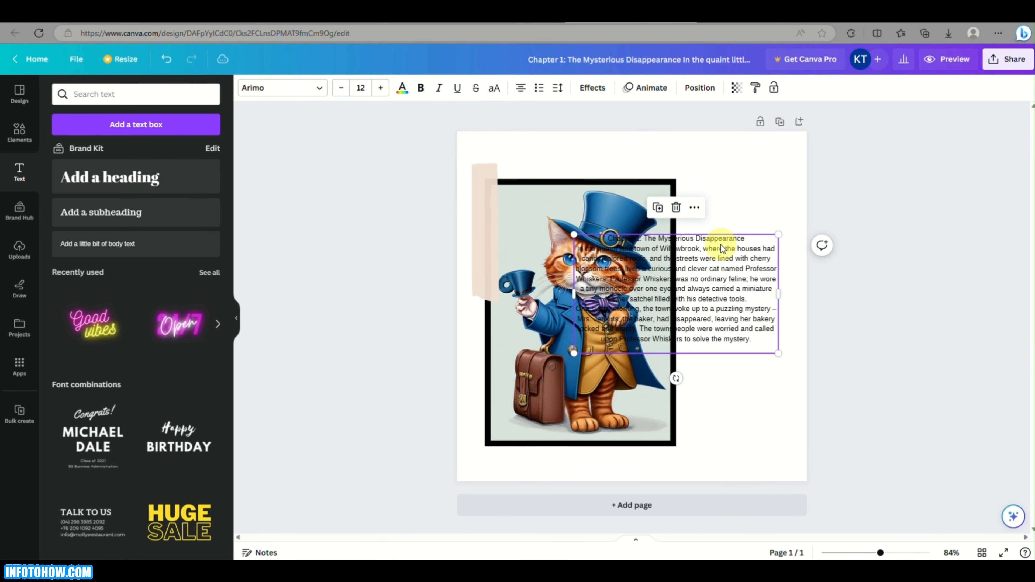
drag(571, 293, 715, 242)
drag(687, 400, 669, 456)
drag(719, 348, 699, 348)
- Shrink the framed cat picture clear of the Chapter 1 text and move it down to sit beside the column
click(620, 343)
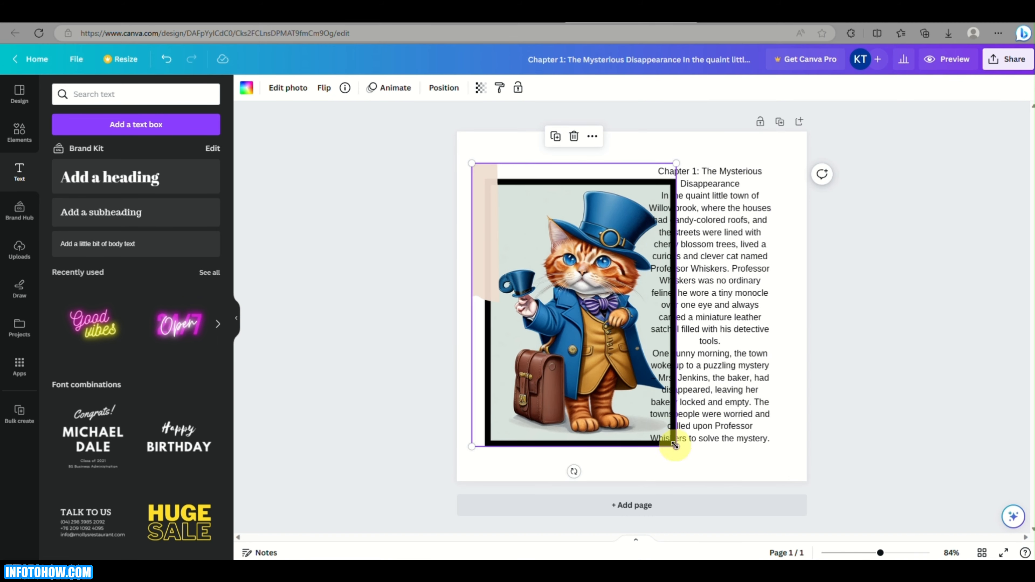
drag(676, 446, 632, 386)
drag(573, 300, 573, 332)
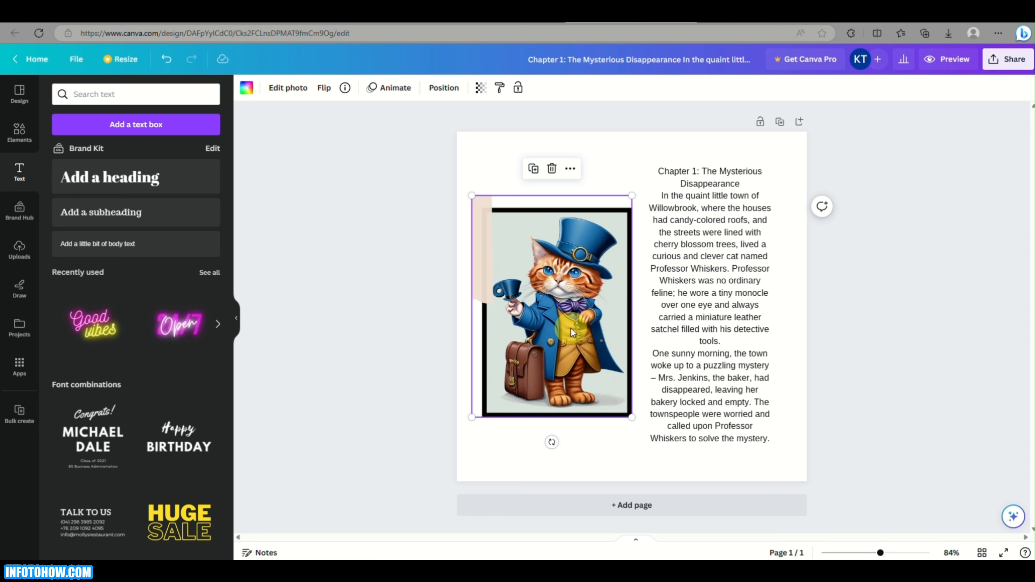
- Set the Chapter 1 text in the Clear Sans font and make its chapter heading bold
click(735, 231)
click(317, 88)
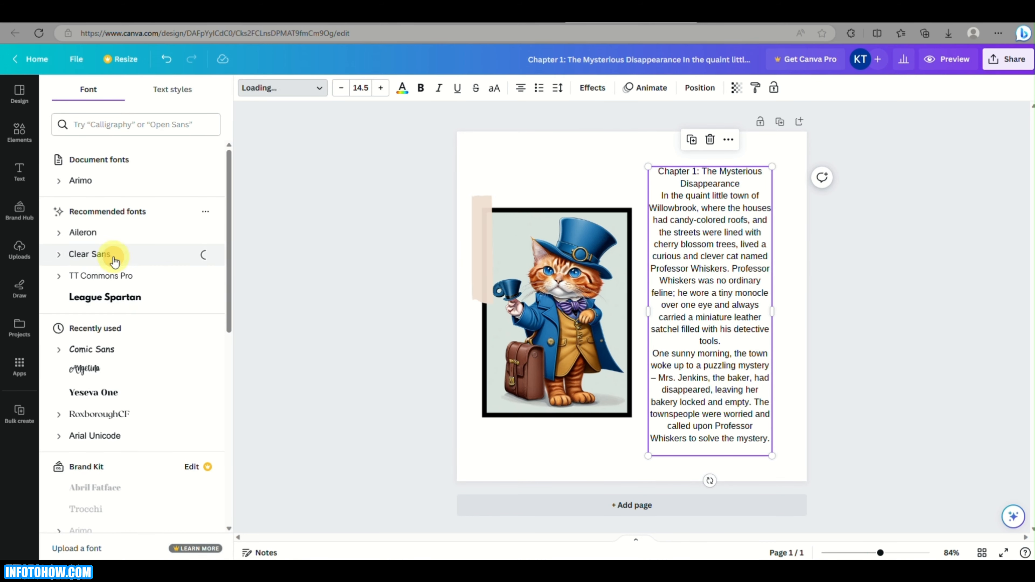
click(428, 427)
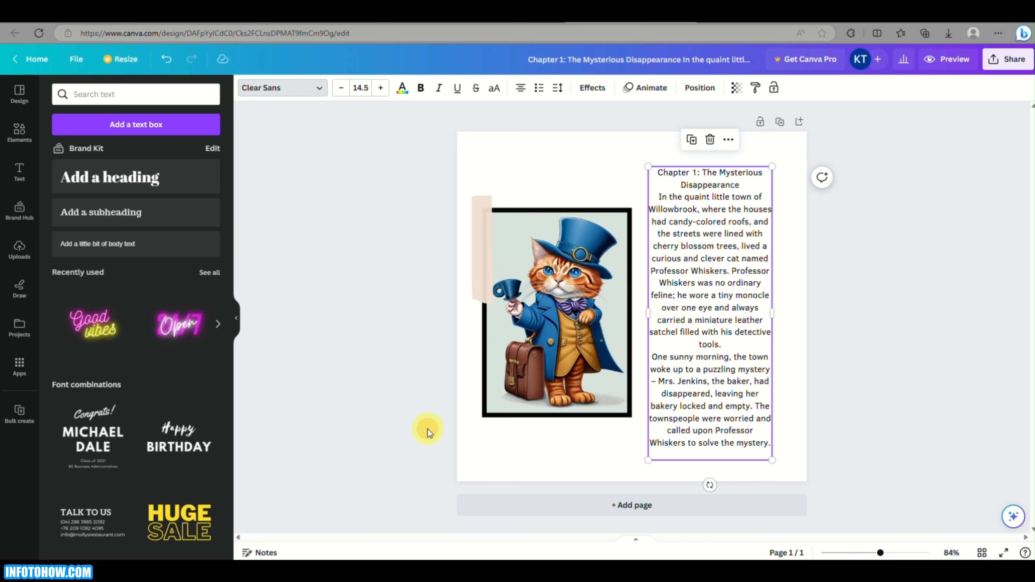
click(660, 172)
drag(660, 172, 758, 183)
click(423, 86)
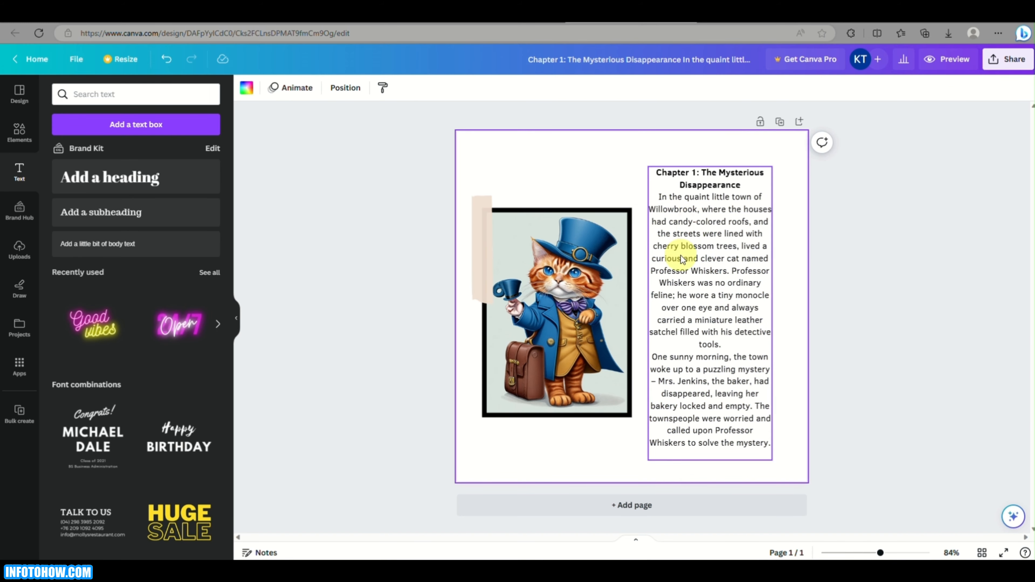
- Duplicate the Chapter 1 page, then add a blank page and move it to the front of the book
click(693, 254)
click(780, 121)
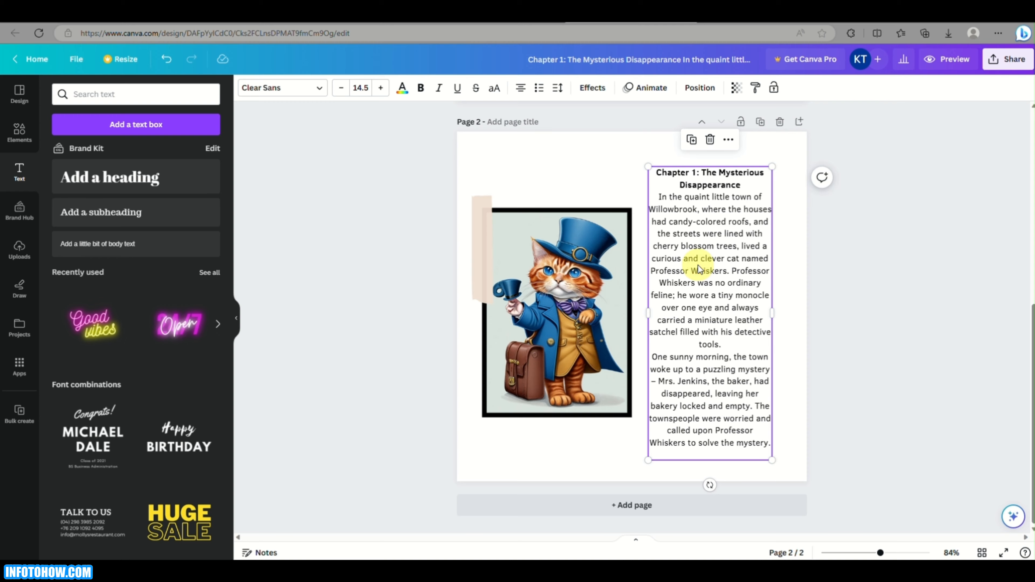
scroll(629, 240, up, 5)
scroll(629, 241, down, 5)
scroll(629, 240, up, 5)
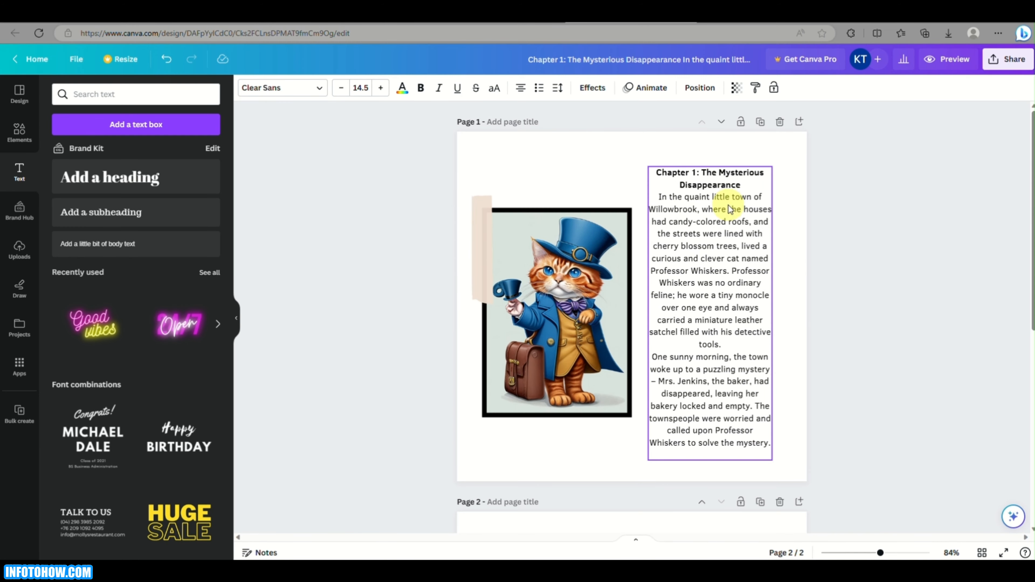
click(801, 129)
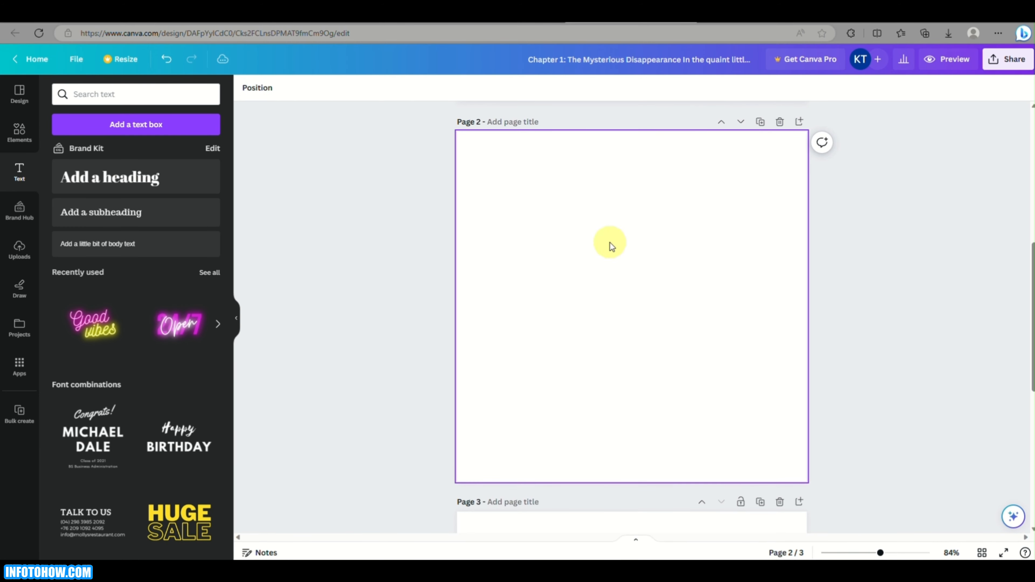
click(721, 122)
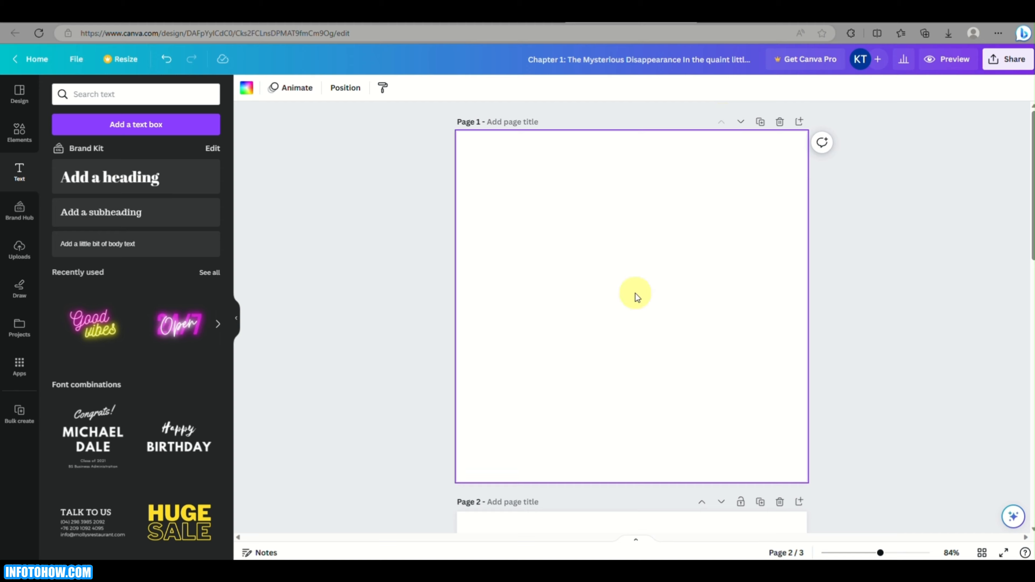
- Place the uploaded picture of the cat beside the autumn tree on blank page 1 and stretch it to cover the page
click(17, 261)
drag(194, 259, 534, 255)
drag(665, 215, 800, 167)
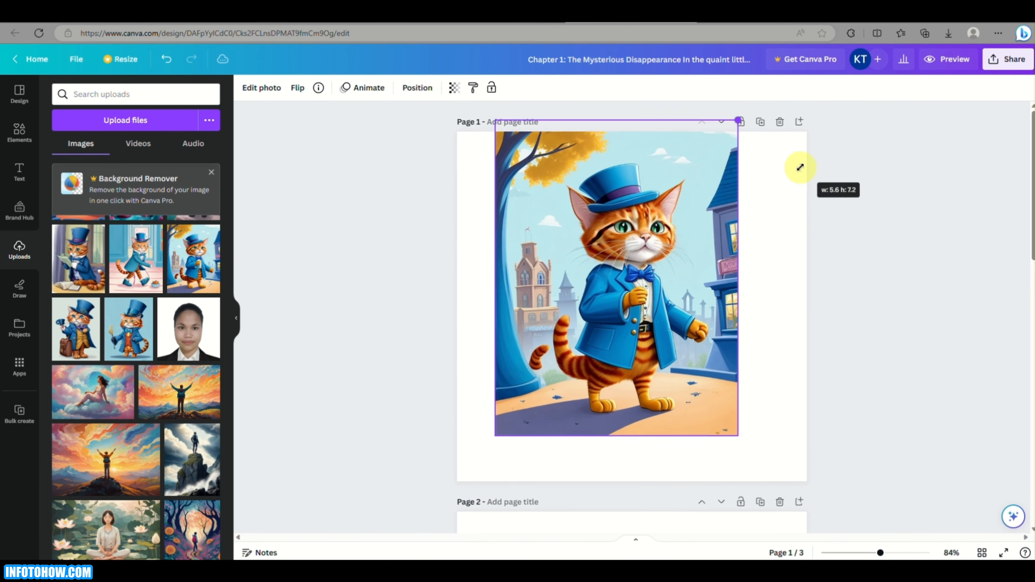
drag(616, 250, 580, 297)
drag(699, 323, 805, 333)
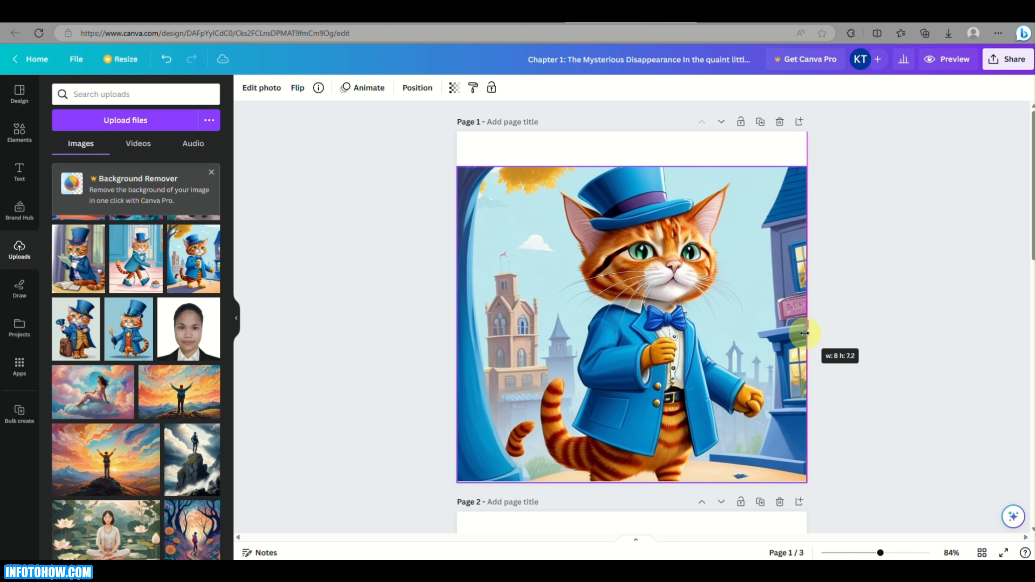
drag(633, 167, 636, 131)
mouse_move(645, 269)
mouse_down()
mouse_move(656, 255)
mouse_move(646, 268)
mouse_up()
mouse_move(807, 482)
mouse_down()
mouse_move(859, 532)
mouse_move(808, 482)
mouse_up()
drag(453, 130, 454, 131)
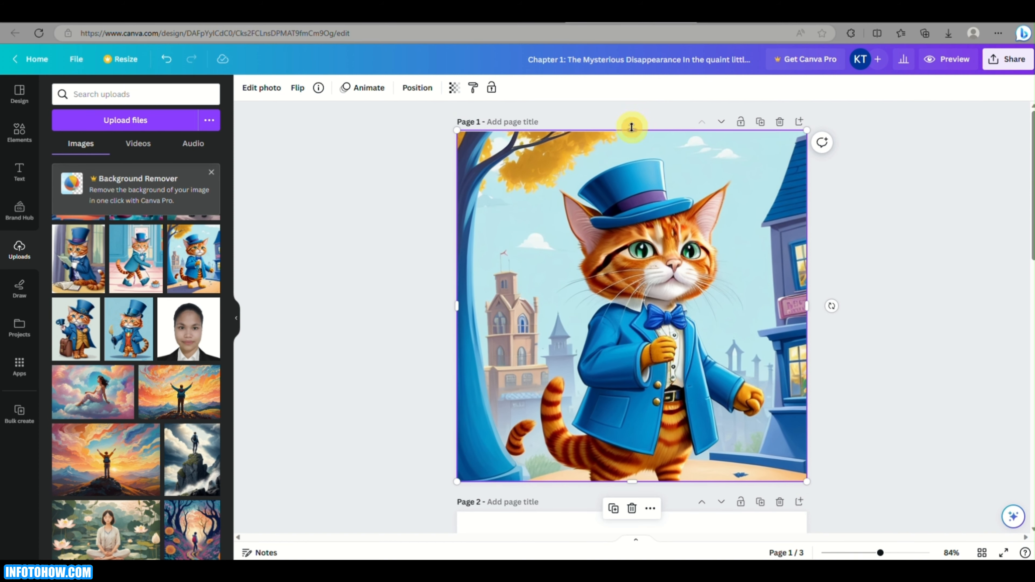
- Reframe the cover picture so the cat sits lower and more tree and sky show above the hat
drag(632, 128, 631, 99)
drag(650, 211, 650, 239)
mouse_move(632, 131)
mouse_down()
mouse_move(630, 94)
mouse_move(632, 132)
mouse_up()
click(870, 250)
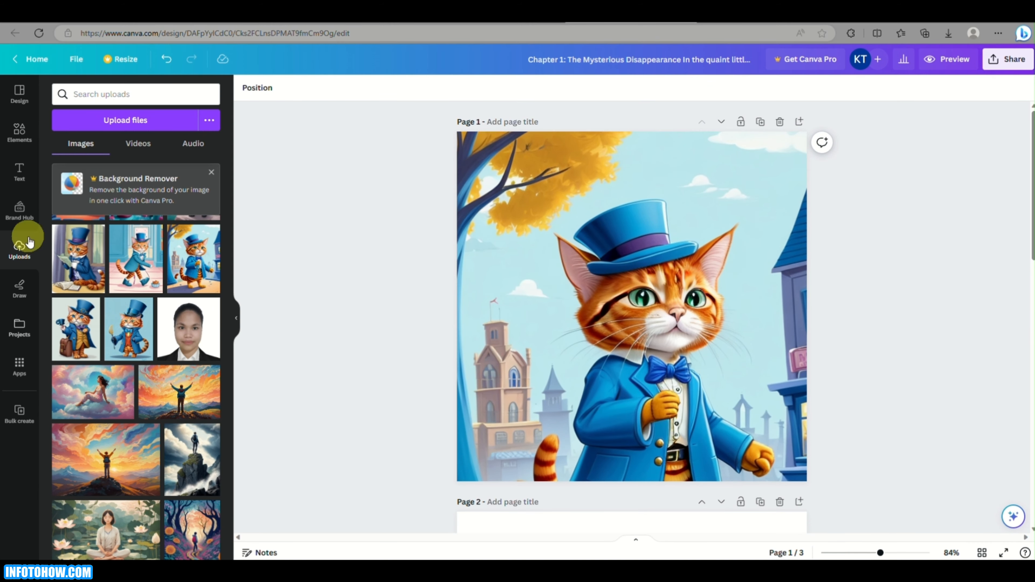
- Add the "Parmesan Cheese" font combination to the cover page
click(20, 173)
click(161, 187)
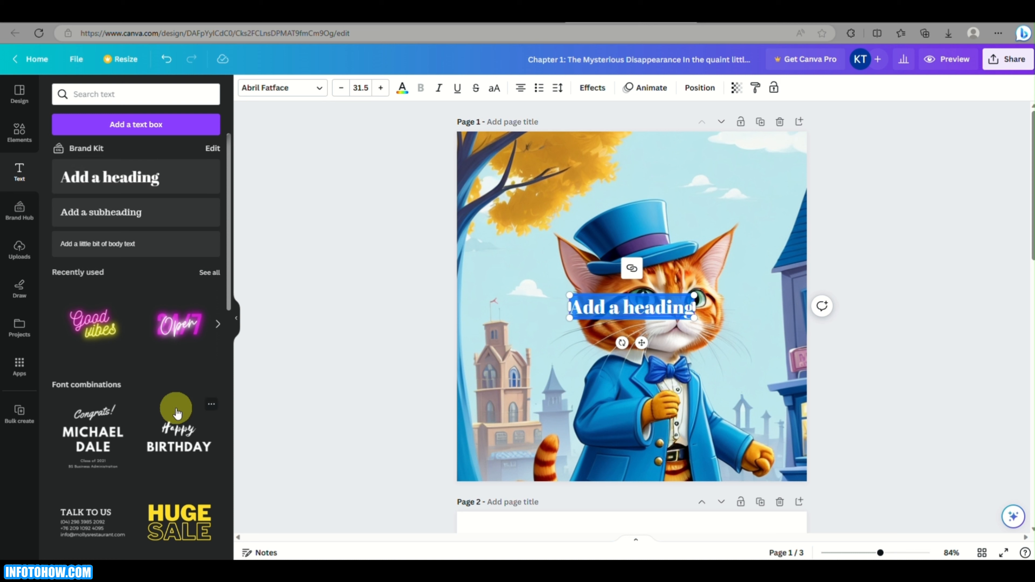
key(BackSpace)
scroll(77, 387, down, 10)
scroll(77, 393, down, 15)
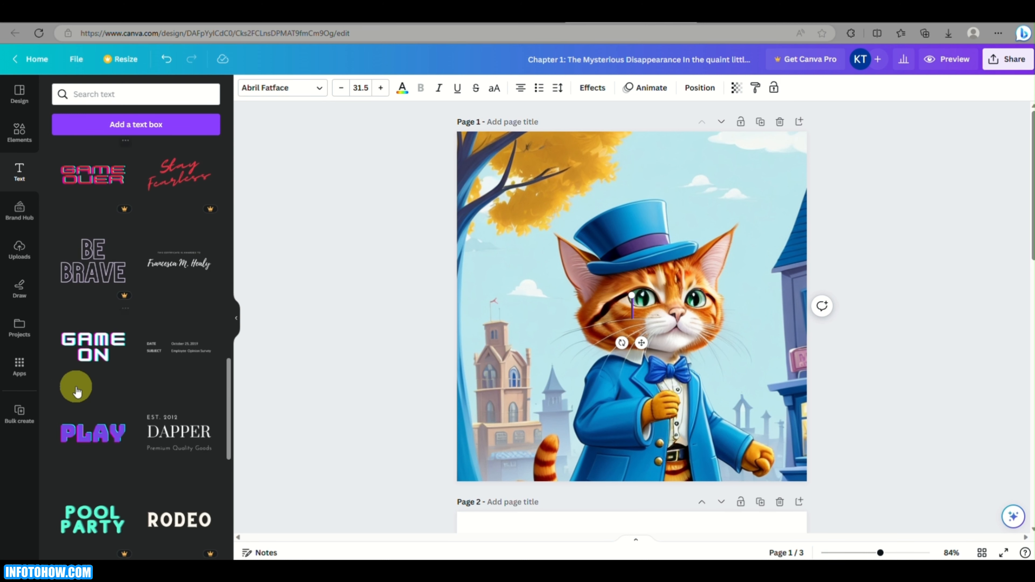
scroll(78, 392, down, 15)
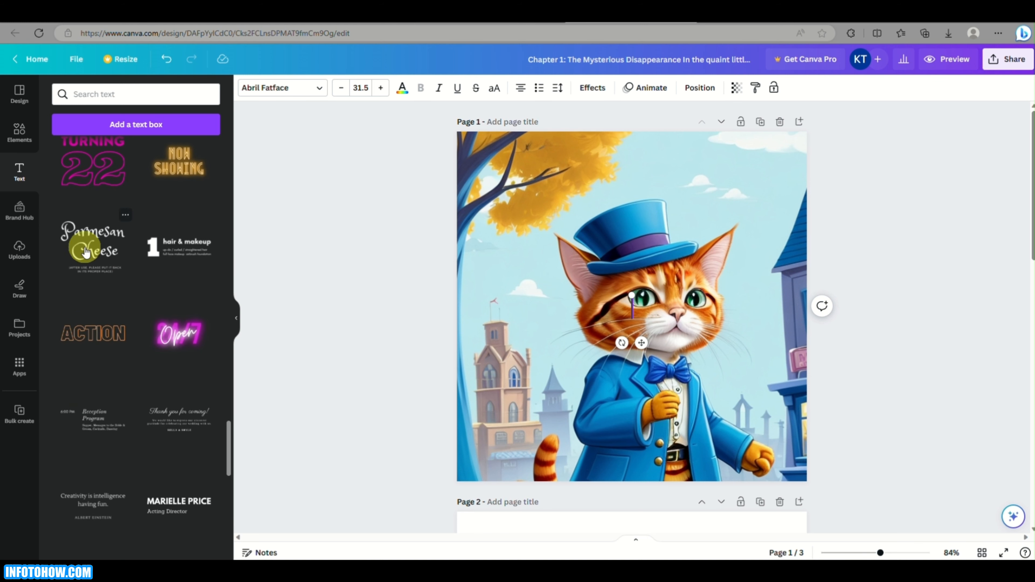
click(93, 257)
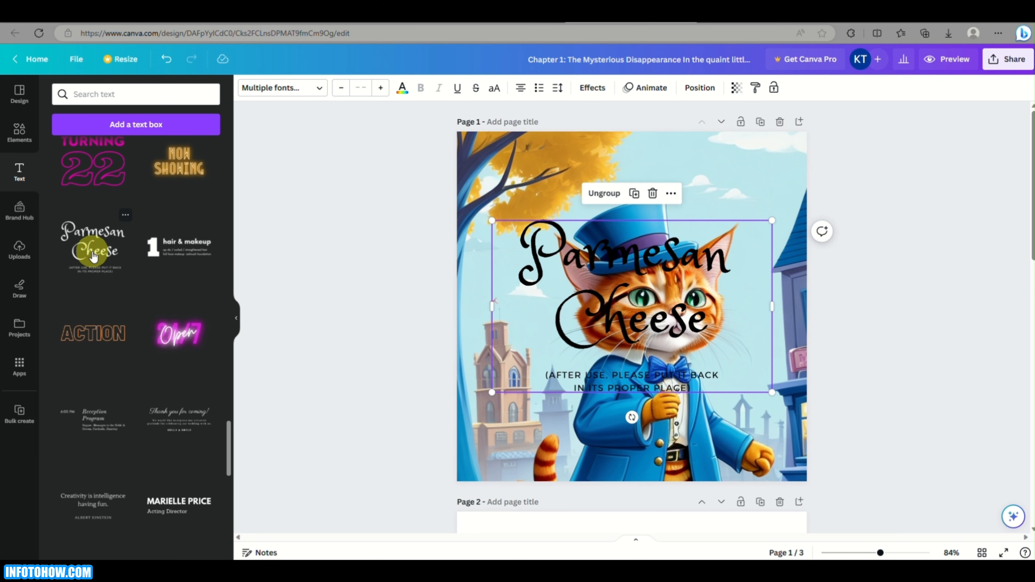
- Delete the small subtitle under the "Parmesan Cheese" heading and move the heading to the top of the cover
double_click(639, 374)
key(BackSpace)
click(692, 372)
click(695, 378)
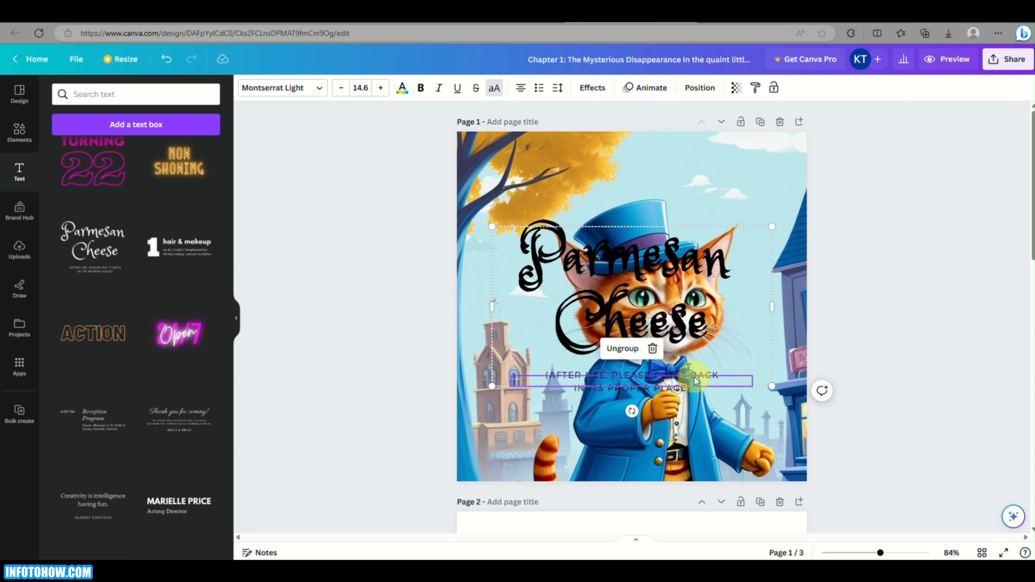
key(Delete)
click(694, 378)
click(634, 339)
key(Delete)
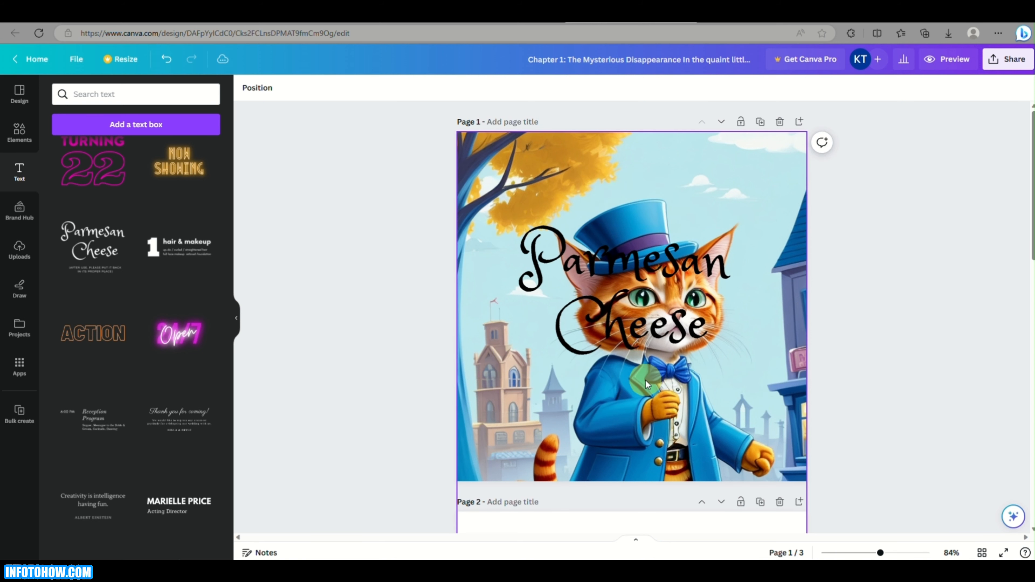
click(621, 273)
drag(621, 273, 595, 191)
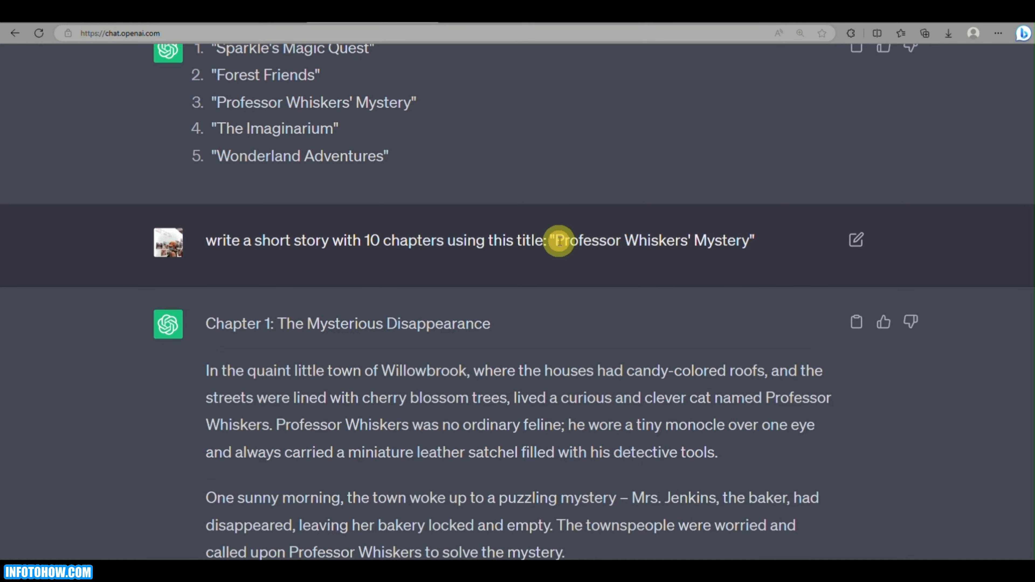
- Copy the title "Professor Whiskers' Mystery" from the ChatGPT prompt and replace the "Parmesan Cheese" heading in Canva with it
drag(557, 240, 750, 241)
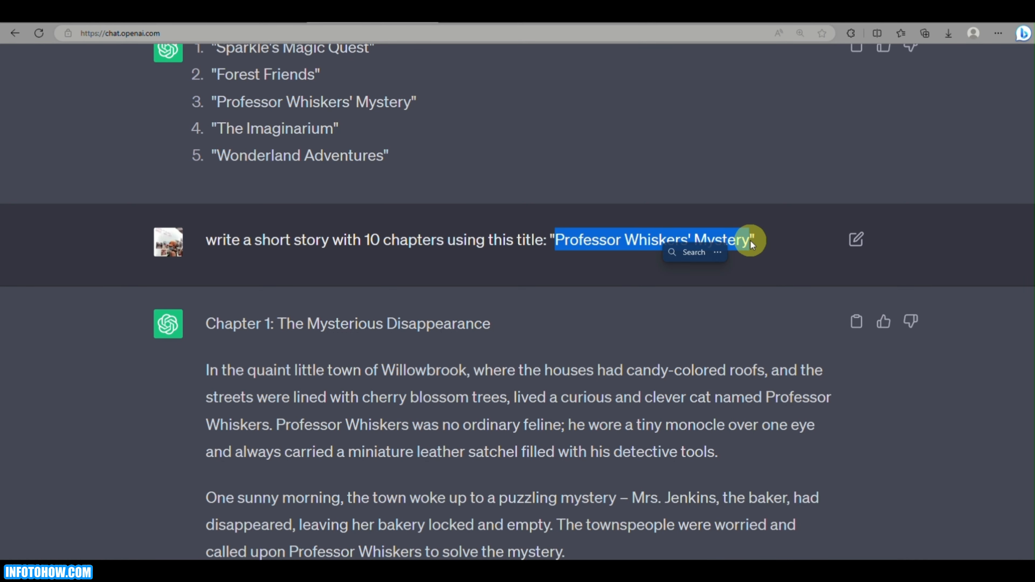
key(ctrl+c)
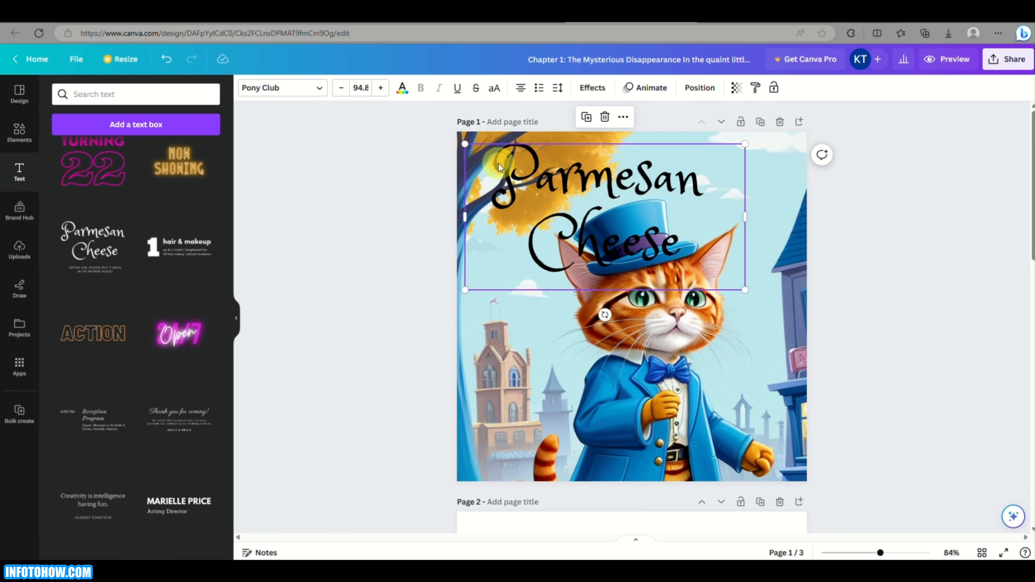
double_click(500, 167)
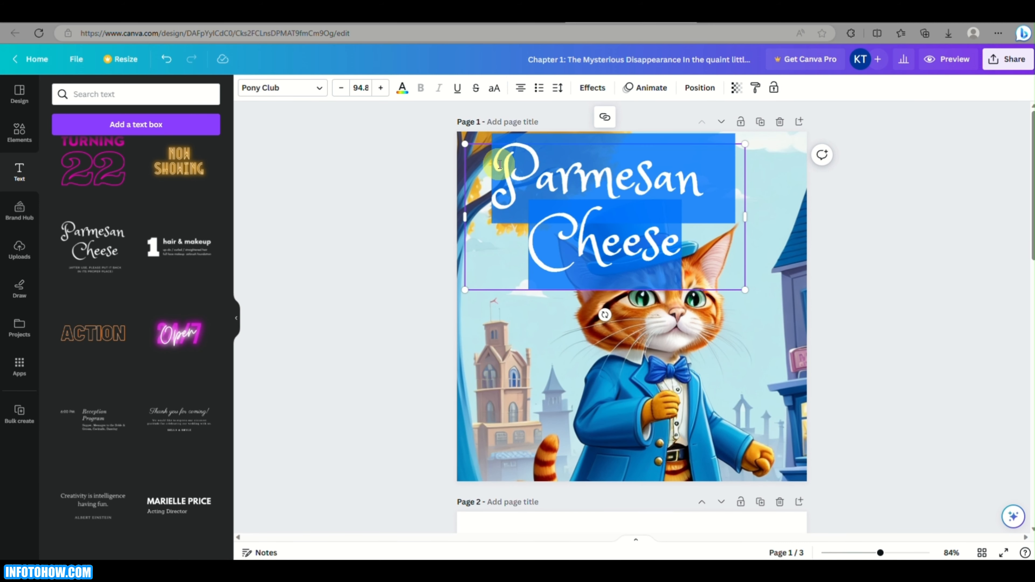
key(ctrl+v)
- Set the cover title's font size to 50 and widen its text box to about 7.3
key(ctrl+a)
click(361, 87)
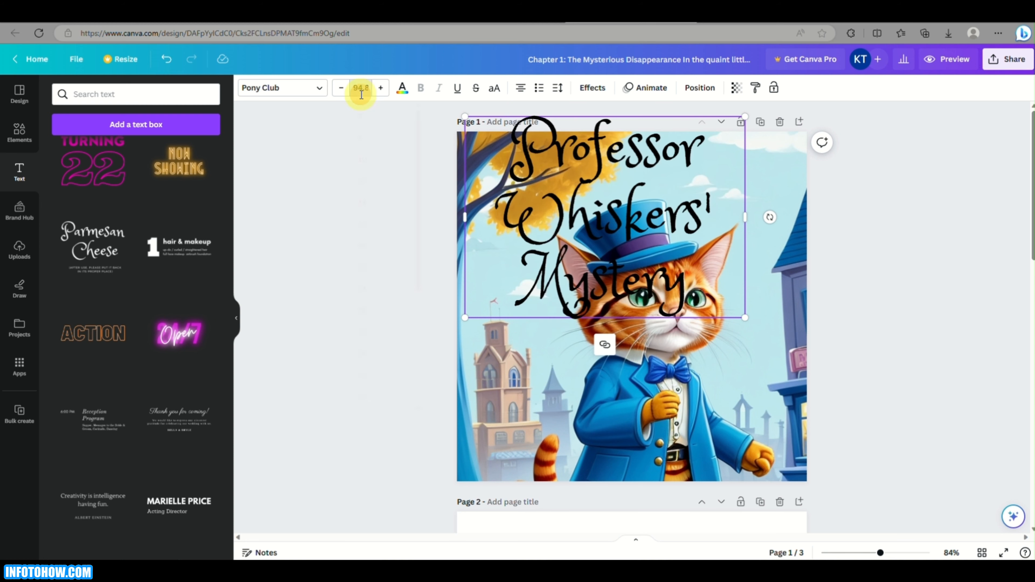
text(50)
key(Return)
drag(745, 220, 784, 216)
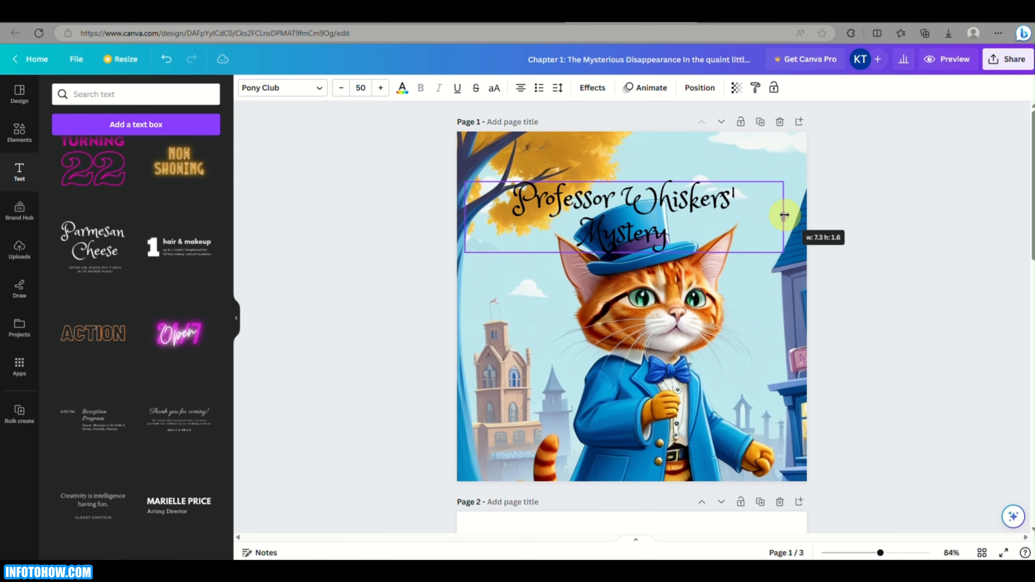
- Position the title near the top of the cover and keep its text centre-aligned
mouse_move(688, 206)
mouse_down()
mouse_move(806, 197)
mouse_move(678, 196)
mouse_move(697, 194)
mouse_move(670, 180)
mouse_move(675, 204)
mouse_up()
click(733, 265)
click(729, 223)
click(523, 86)
click(524, 86)
click(516, 92)
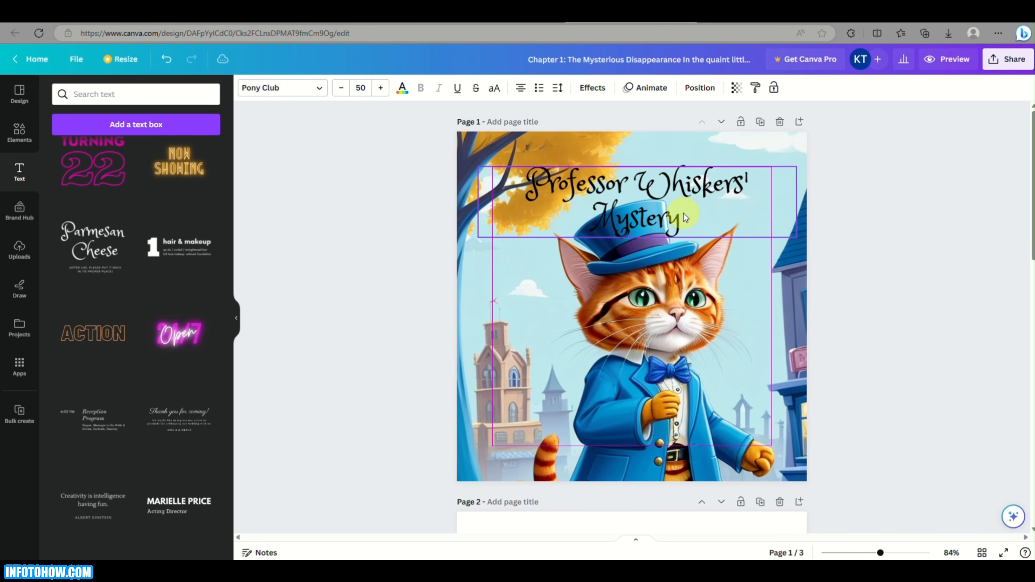
- Try the Lift effect at intensity 100 and the Neon effect on the cover title
click(592, 87)
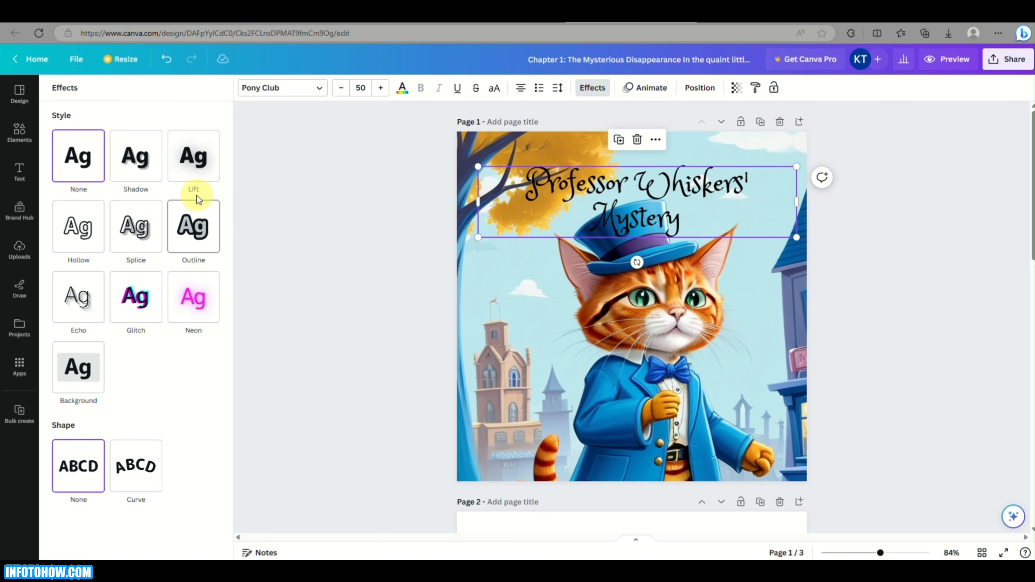
click(195, 163)
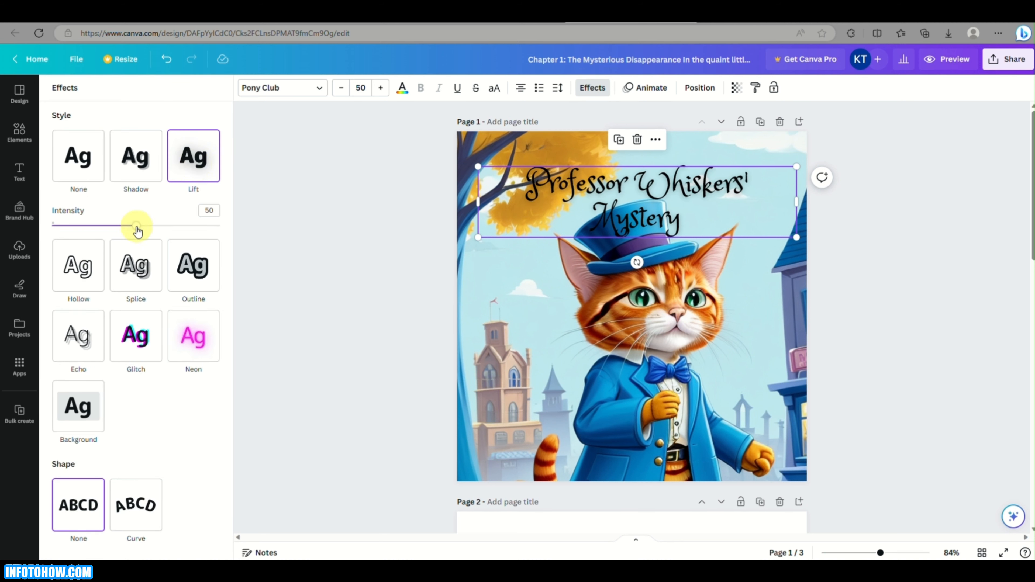
drag(137, 228, 278, 239)
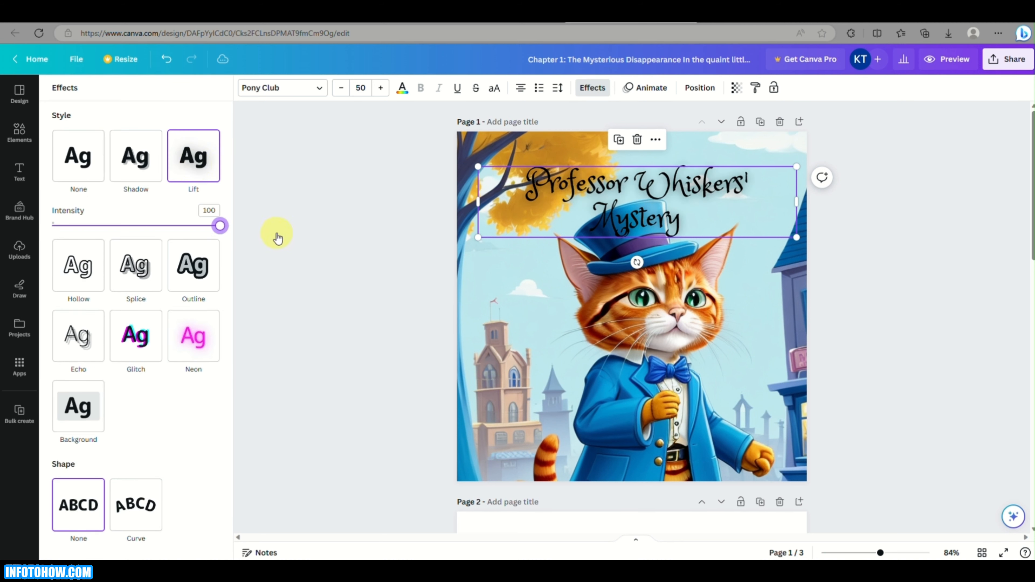
click(199, 350)
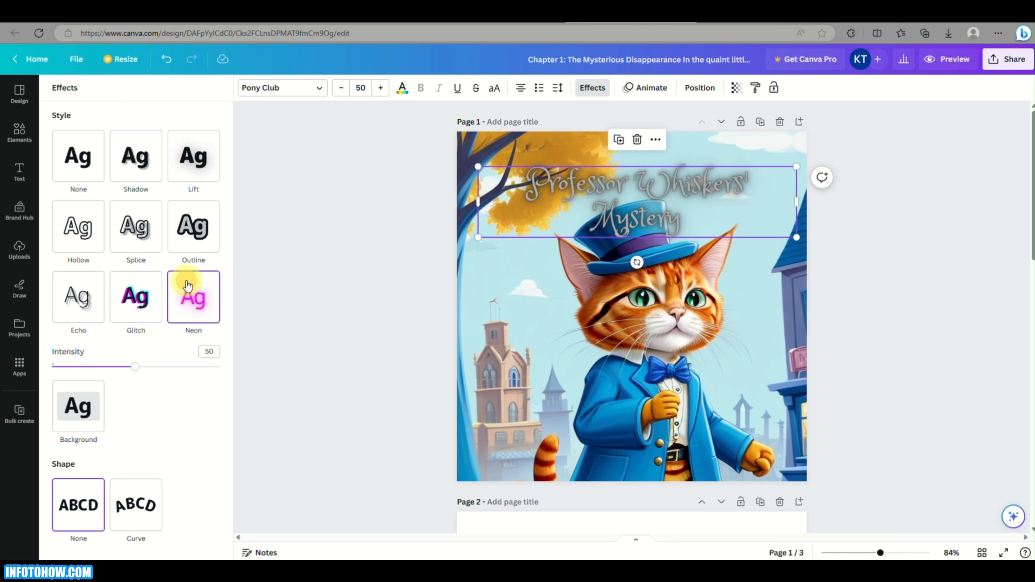
- Apply the Outline effect to the cover title and shift the title slightly left
click(186, 244)
drag(687, 172, 644, 190)
click(440, 218)
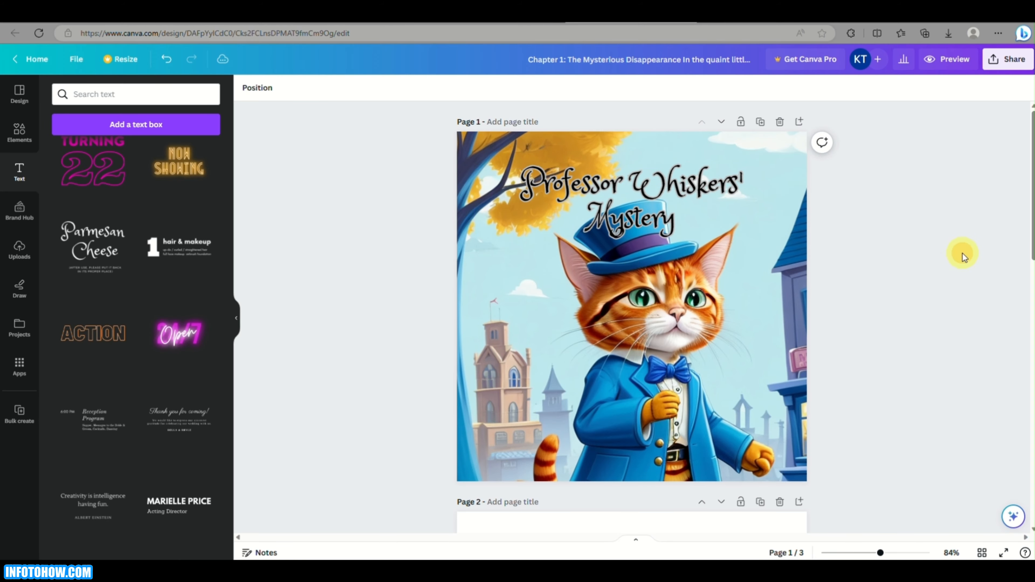
scroll(833, 359, down, 10)
scroll(833, 359, up, 5)
scroll(833, 358, up, 5)
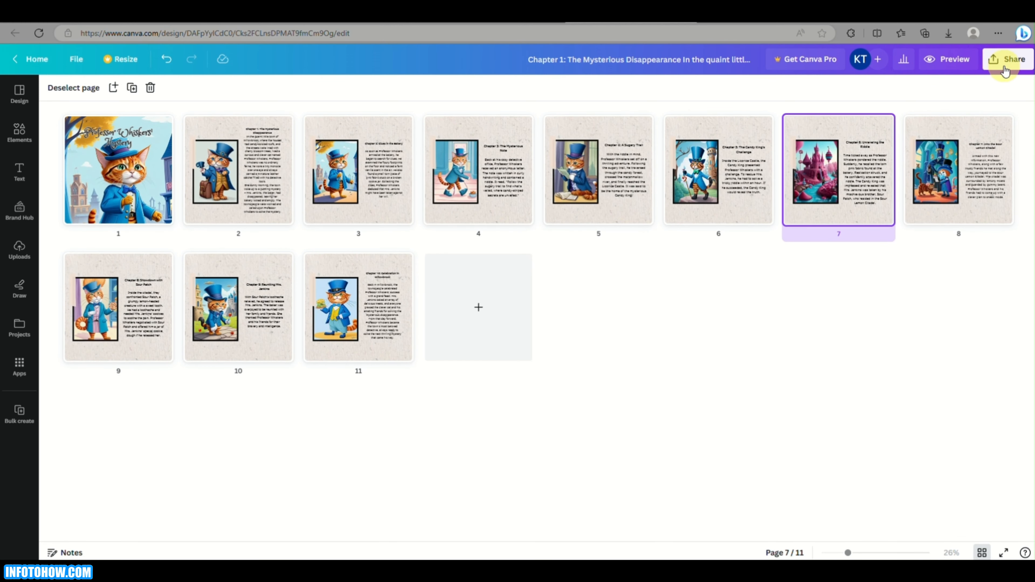
- Download all 11 pages of the story book as a PDF Print file
click(1008, 60)
click(905, 336)
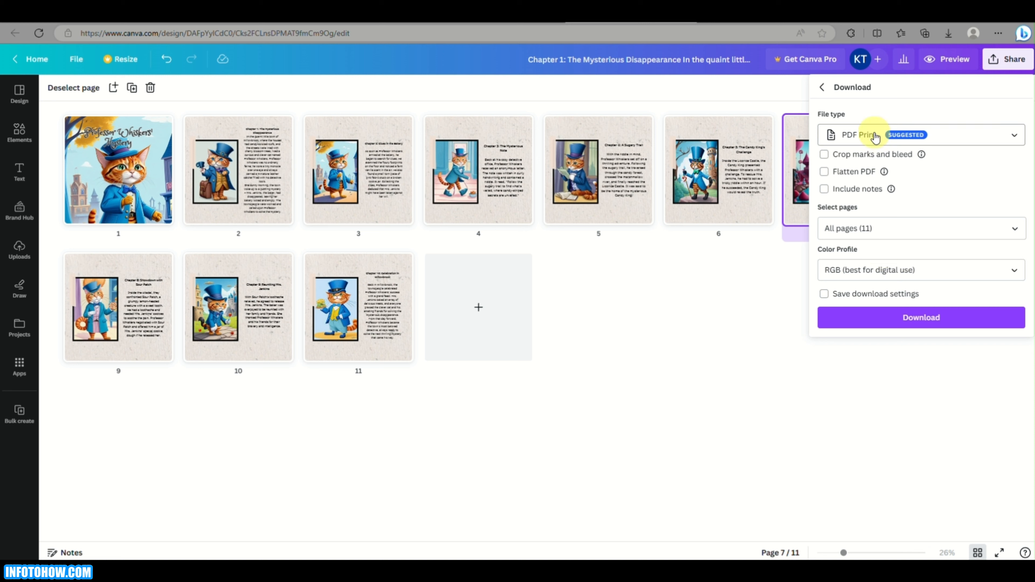
click(888, 309)
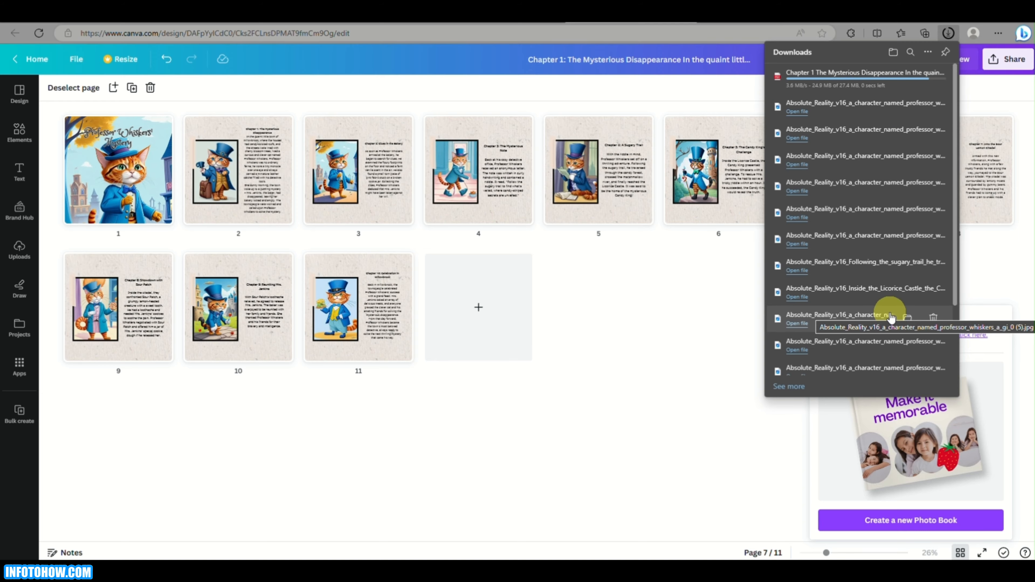
click(706, 317)
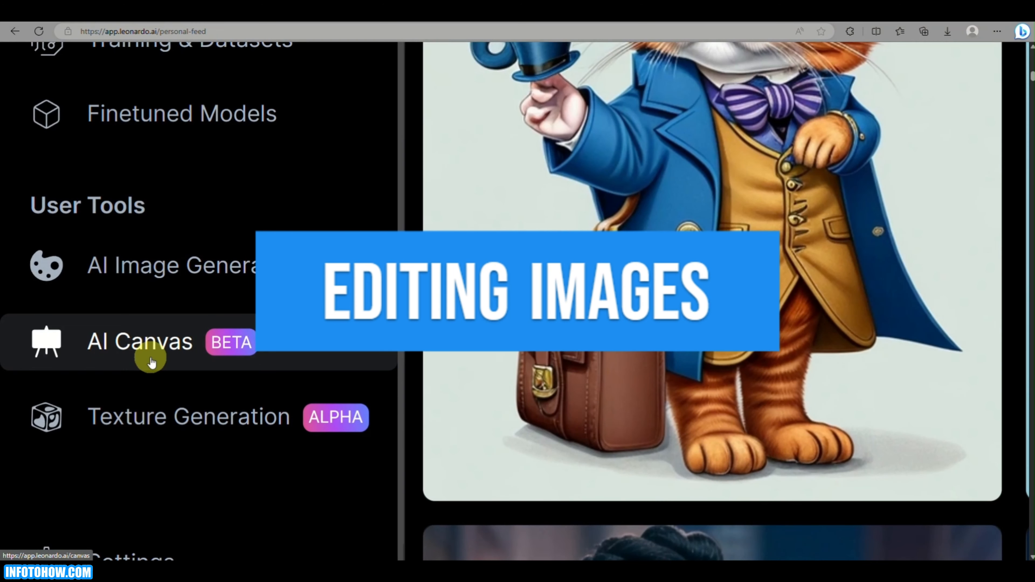
- Switch to Leonardo.Ai and open the AI Canvas tool
click(158, 344)
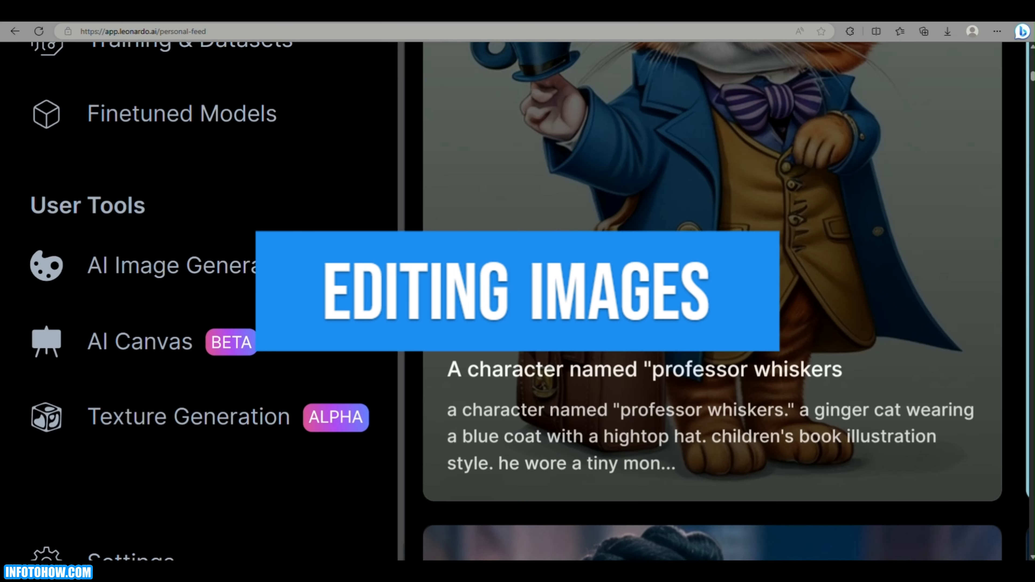
key(ctrl+plus)
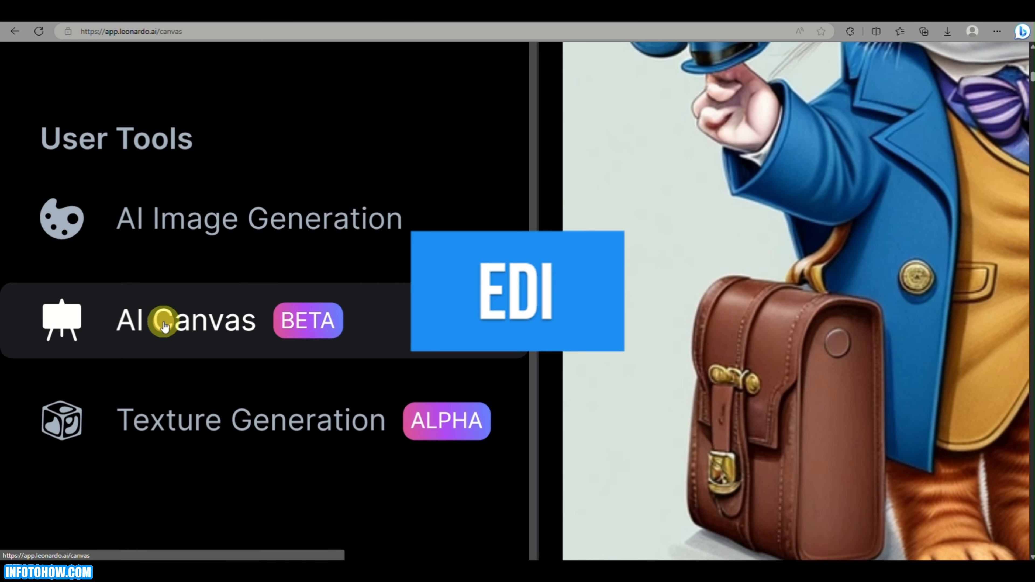
- Open the AI Canvas editor, go back to the personal feed, and reopen the editor from the user tools
click(167, 325)
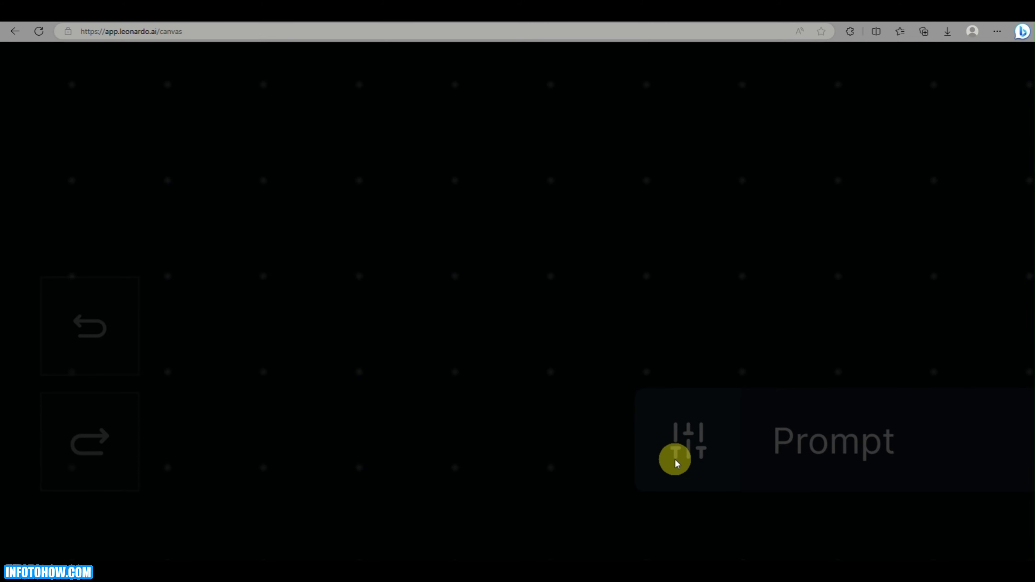
click(12, 37)
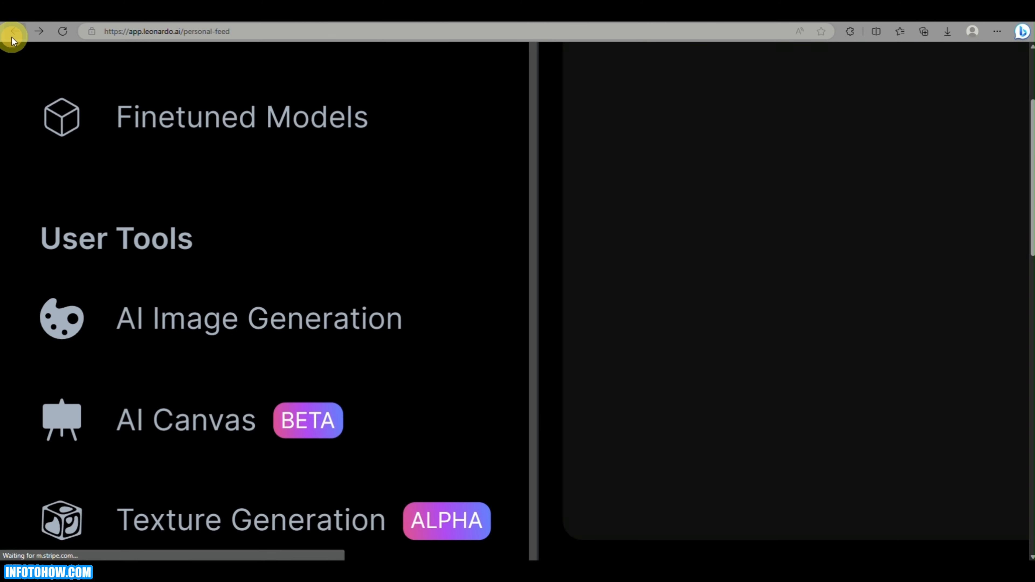
scroll(191, 274, down, 7)
click(72, 363)
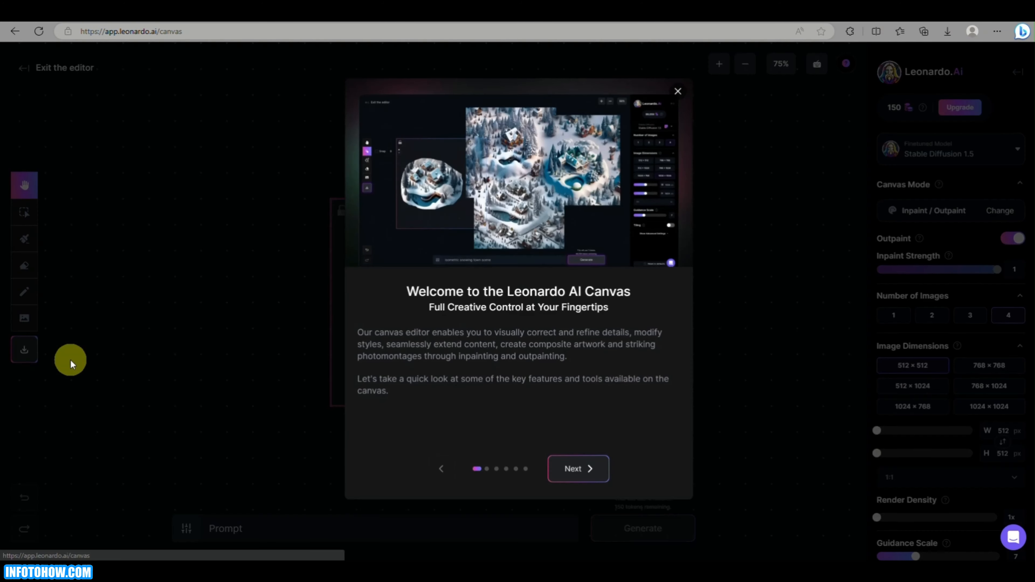
- Go through all pages of the AI Canvas welcome tour and close it
click(576, 481)
click(578, 477)
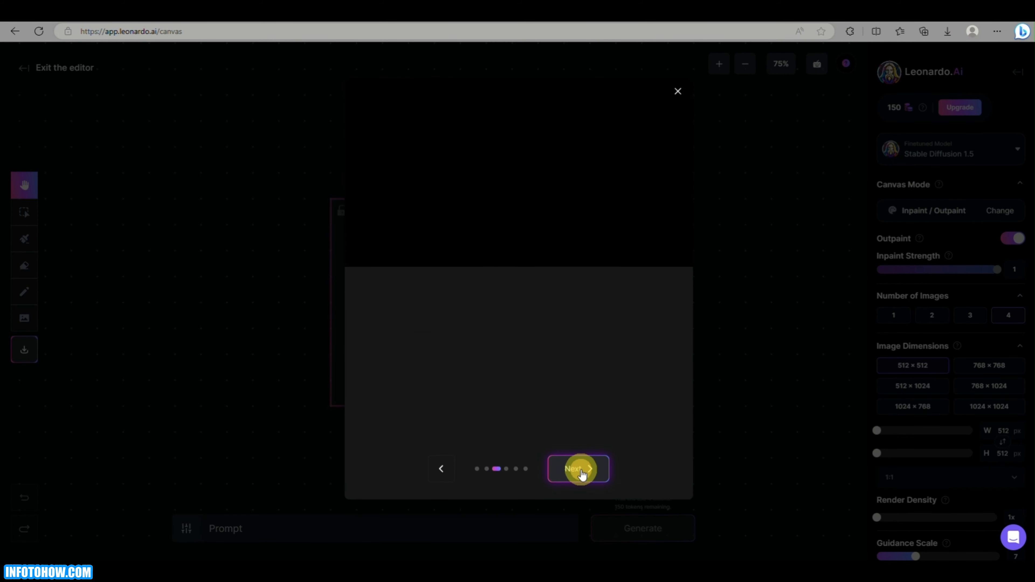
click(579, 475)
click(581, 474)
click(581, 471)
click(579, 470)
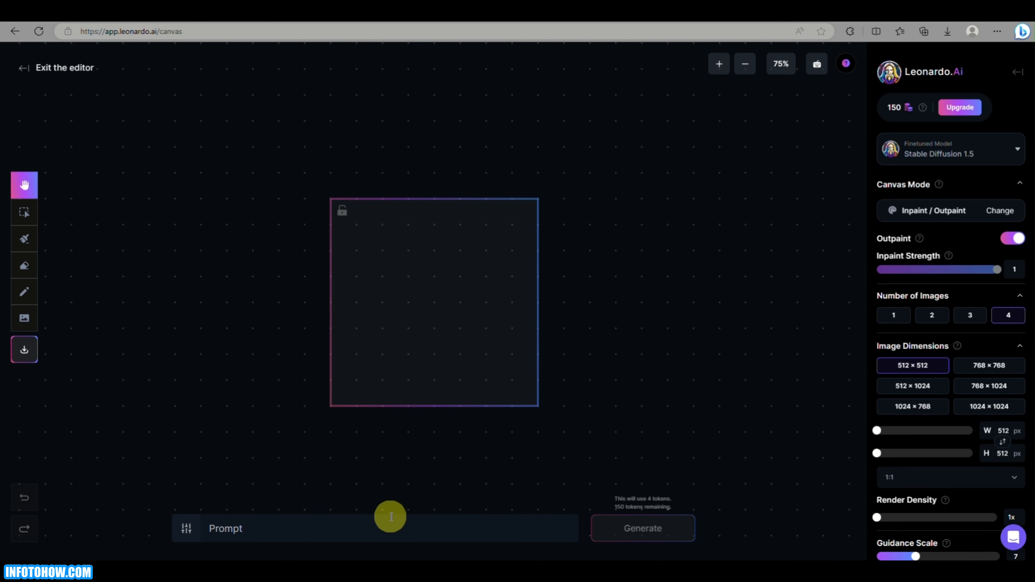
- Place the portrait of the woman in a white T-shirt on the canvas from the previous generations
click(19, 325)
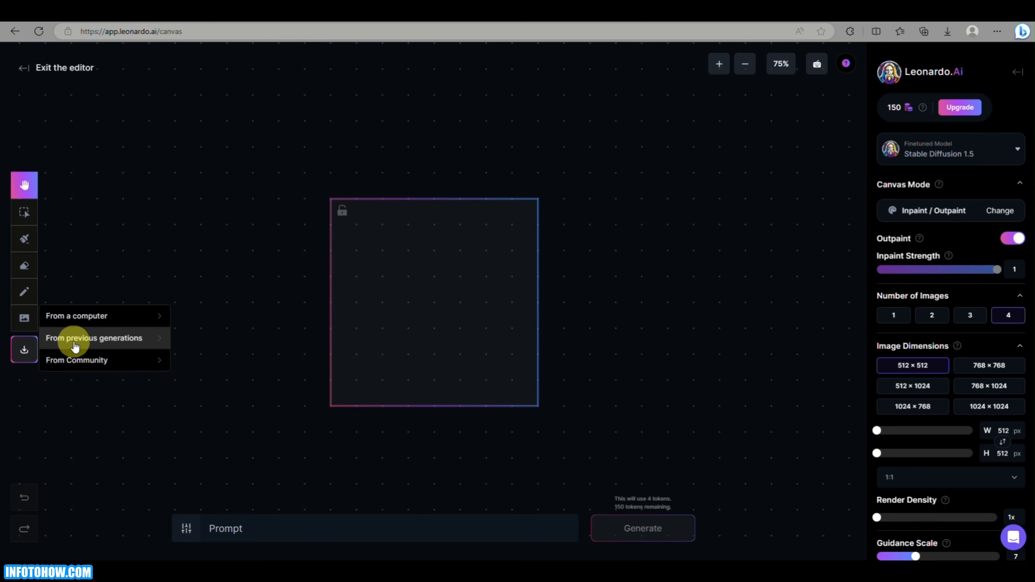
click(97, 342)
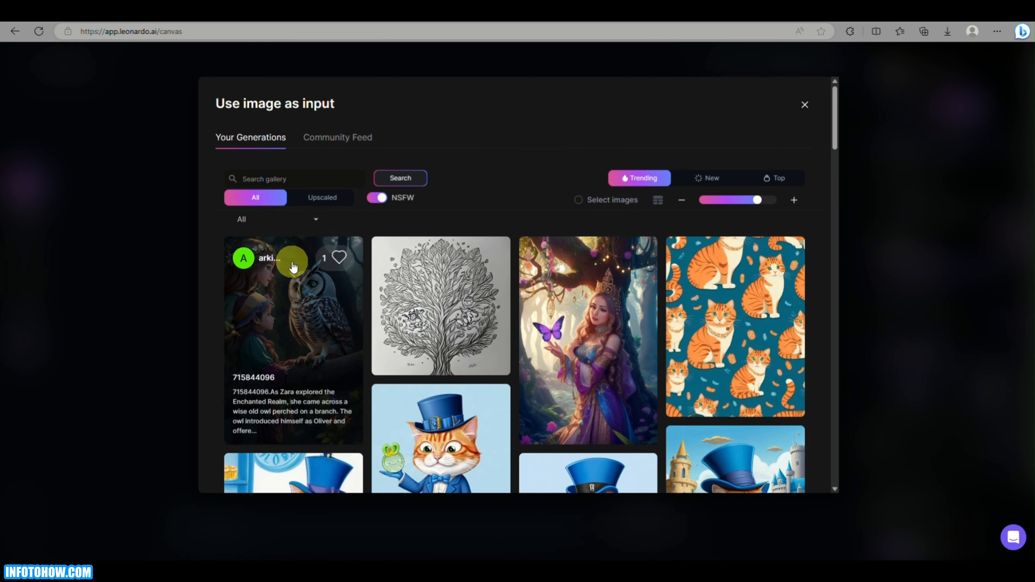
scroll(499, 386, down, 5)
scroll(499, 386, down, 5)
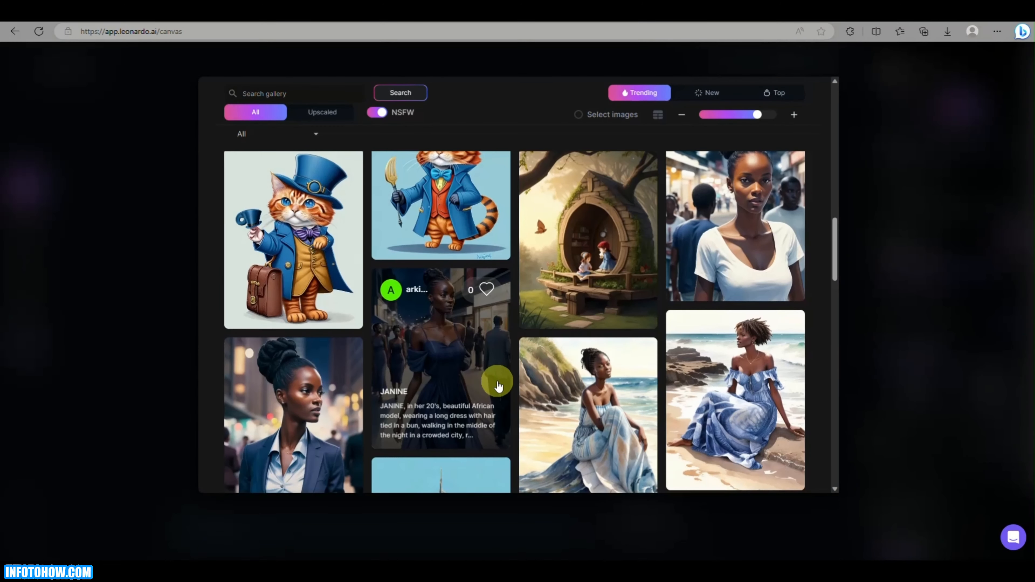
click(778, 228)
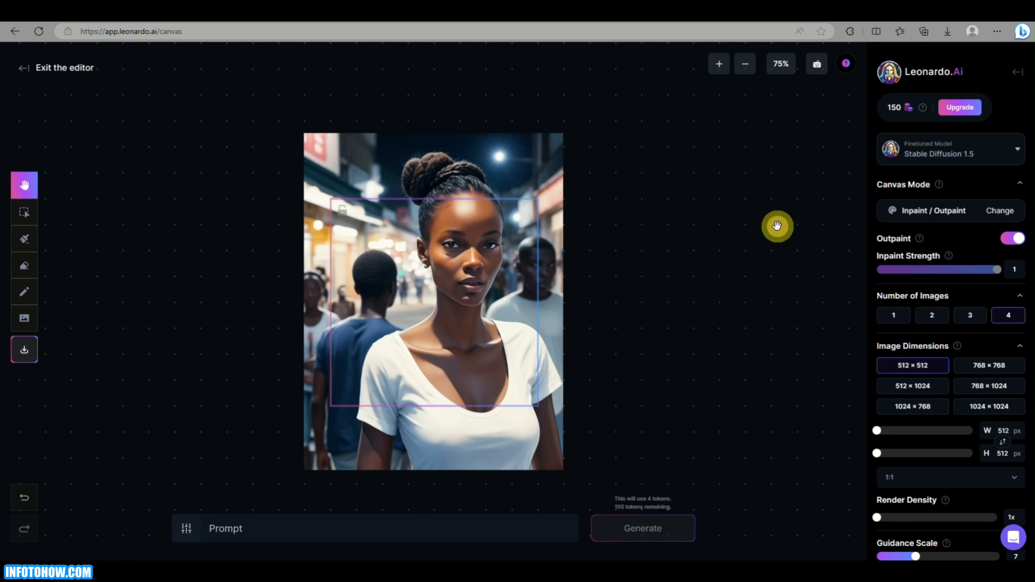
- Try the 768 × 1024 and 512 × 1024 image dimensions for the generation frame over the portrait
click(963, 390)
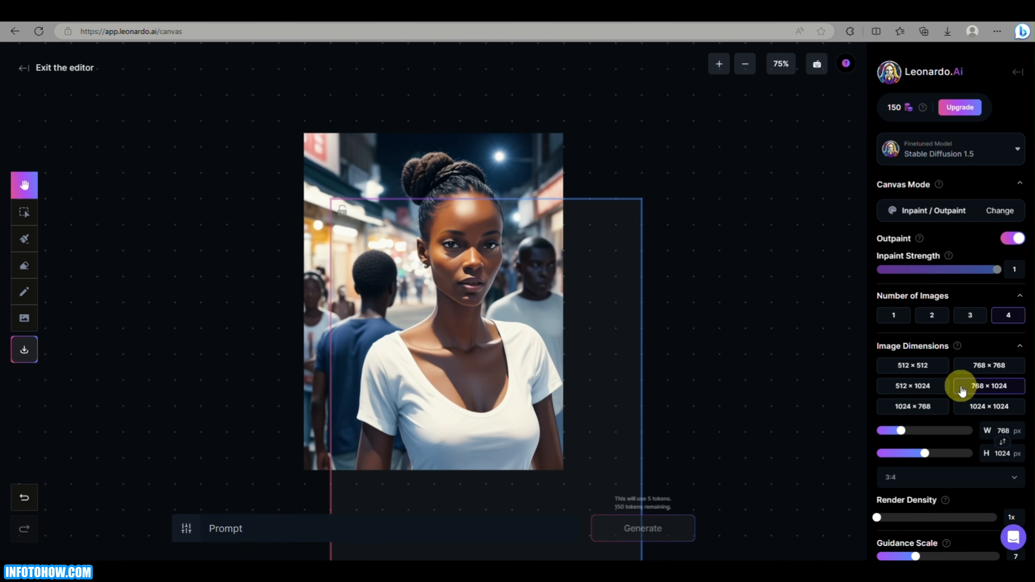
click(913, 386)
drag(496, 363, 523, 310)
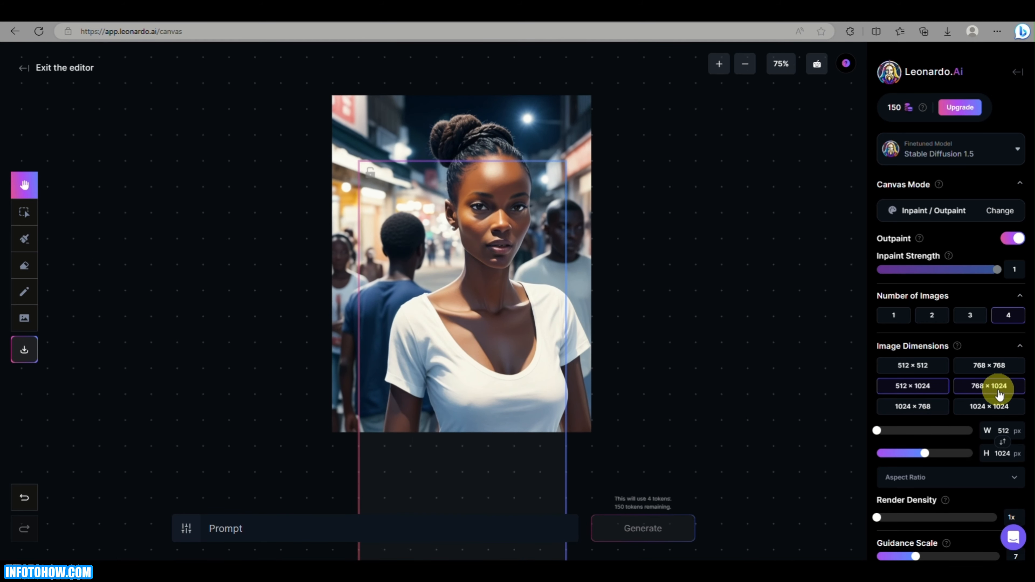
click(999, 391)
- Align the generation frame with the portrait's upper-left corner and resize it to 640 × 832 px to fit the image
click(23, 212)
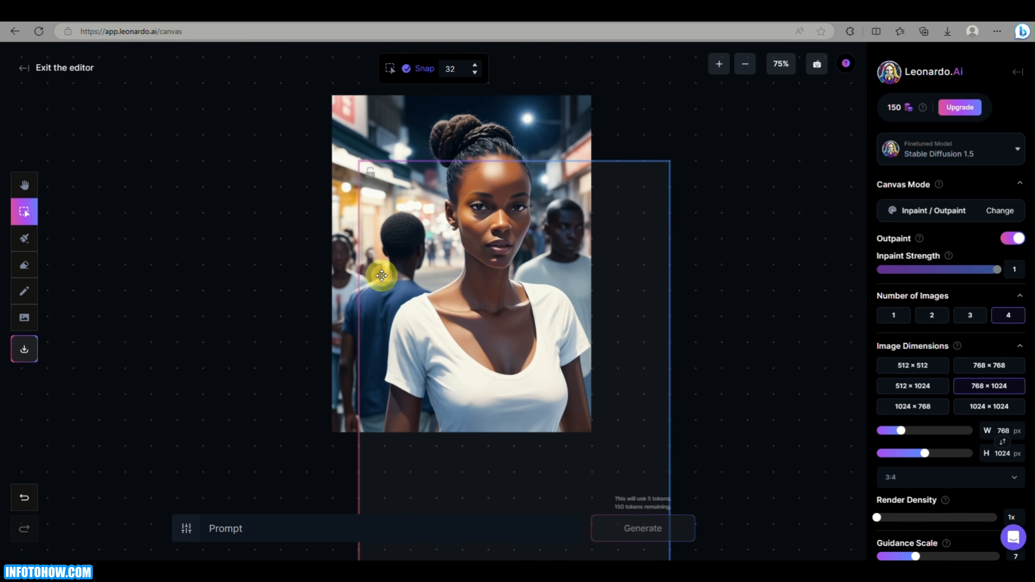
drag(381, 276, 349, 208)
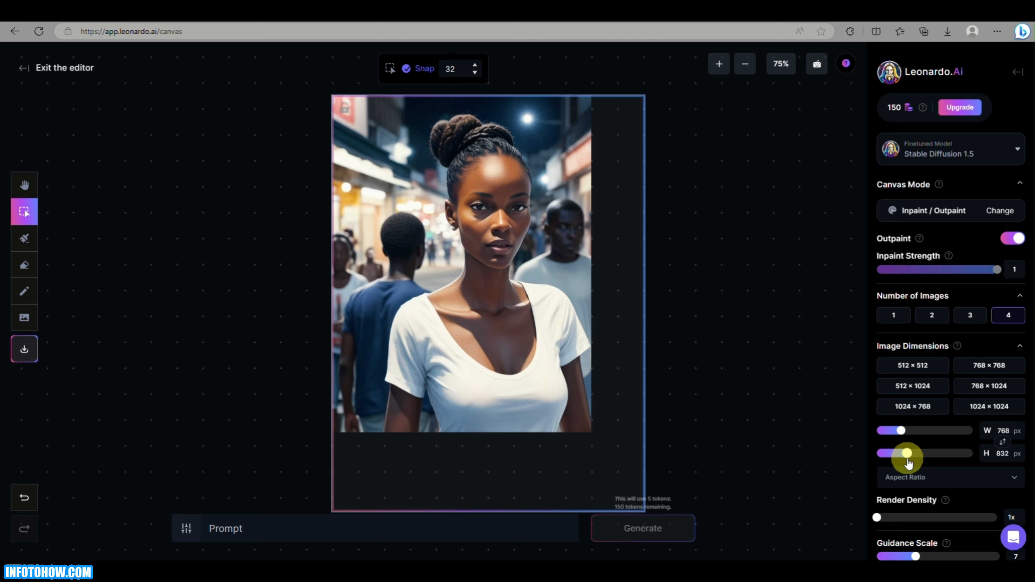
drag(907, 454, 892, 439)
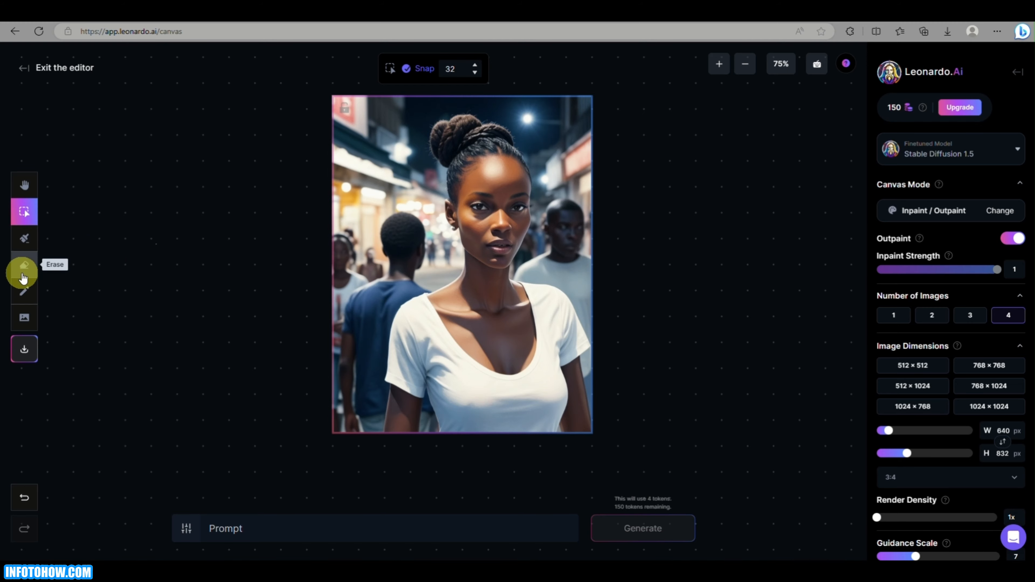
- Activate the mask-drawing brush and set its size to 144 for masking the portrait
click(24, 239)
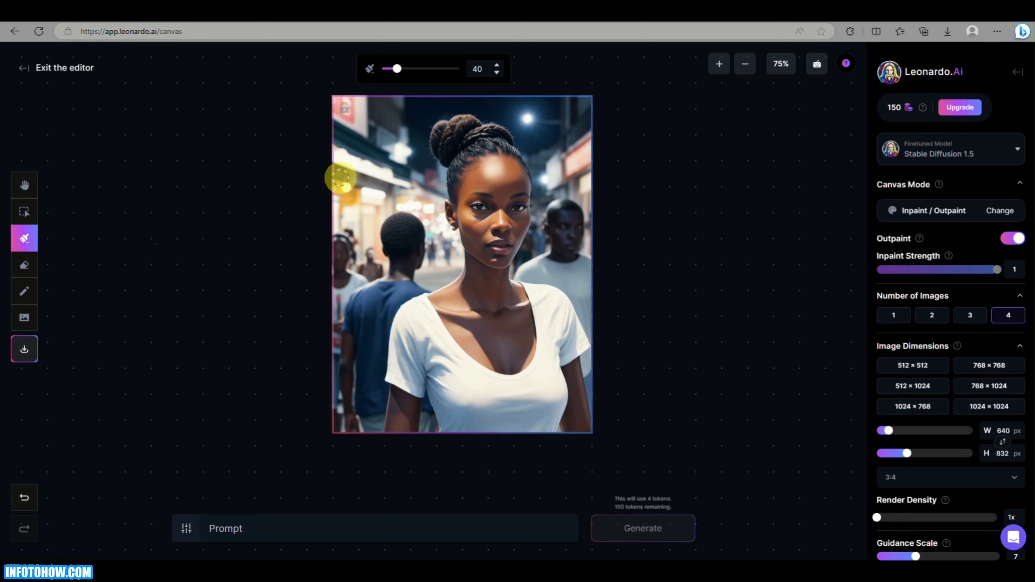
drag(396, 69, 437, 68)
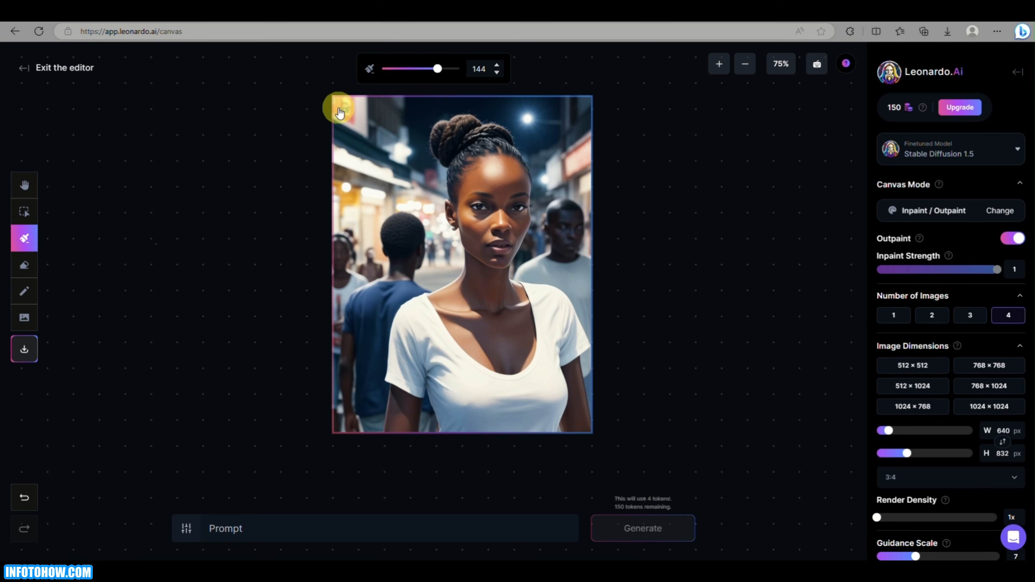